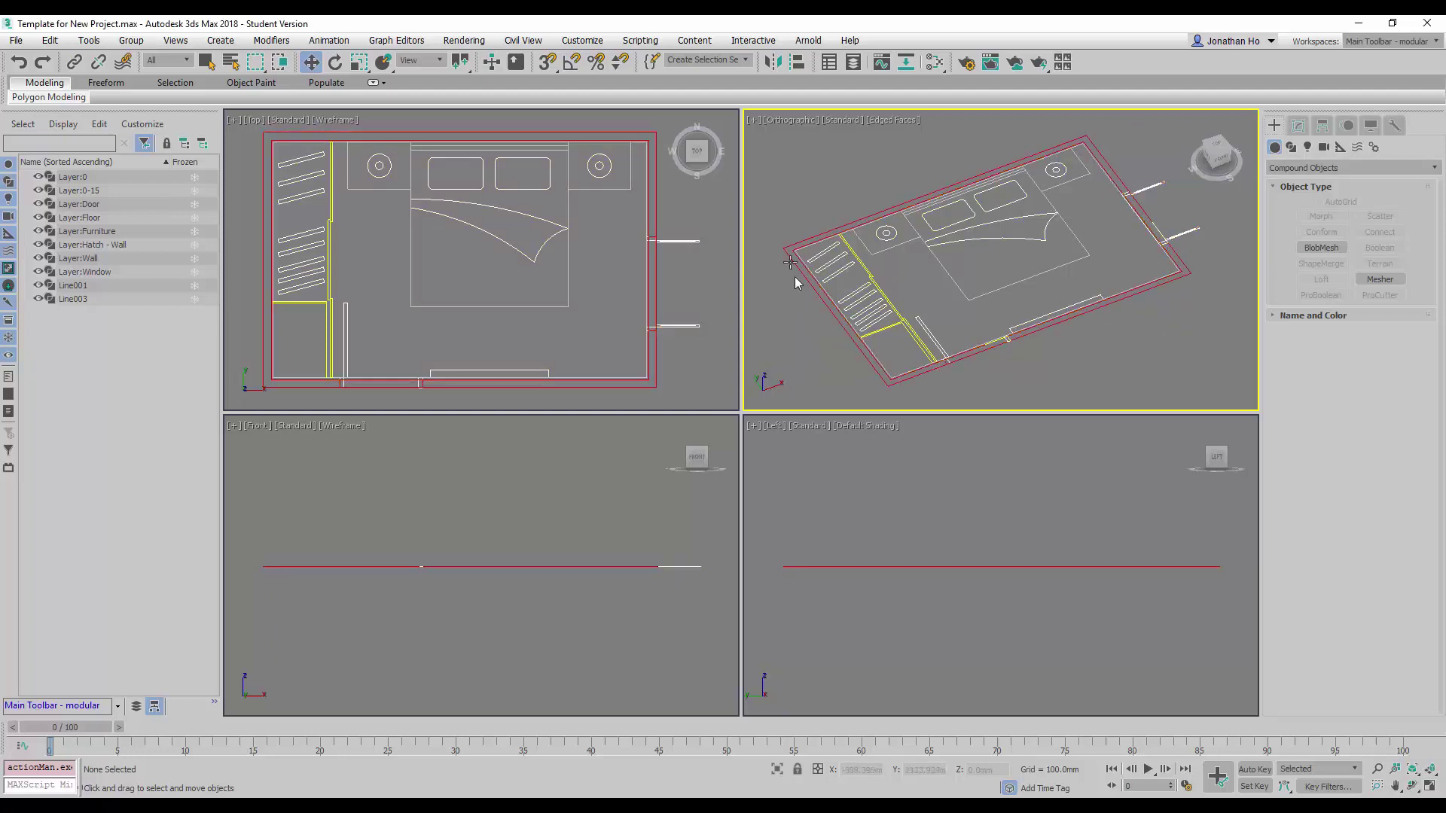
# Activate the Line spline tool in a maximized view with Snaps and Endpoint snapping enabled
pyautogui.click(1291, 148)
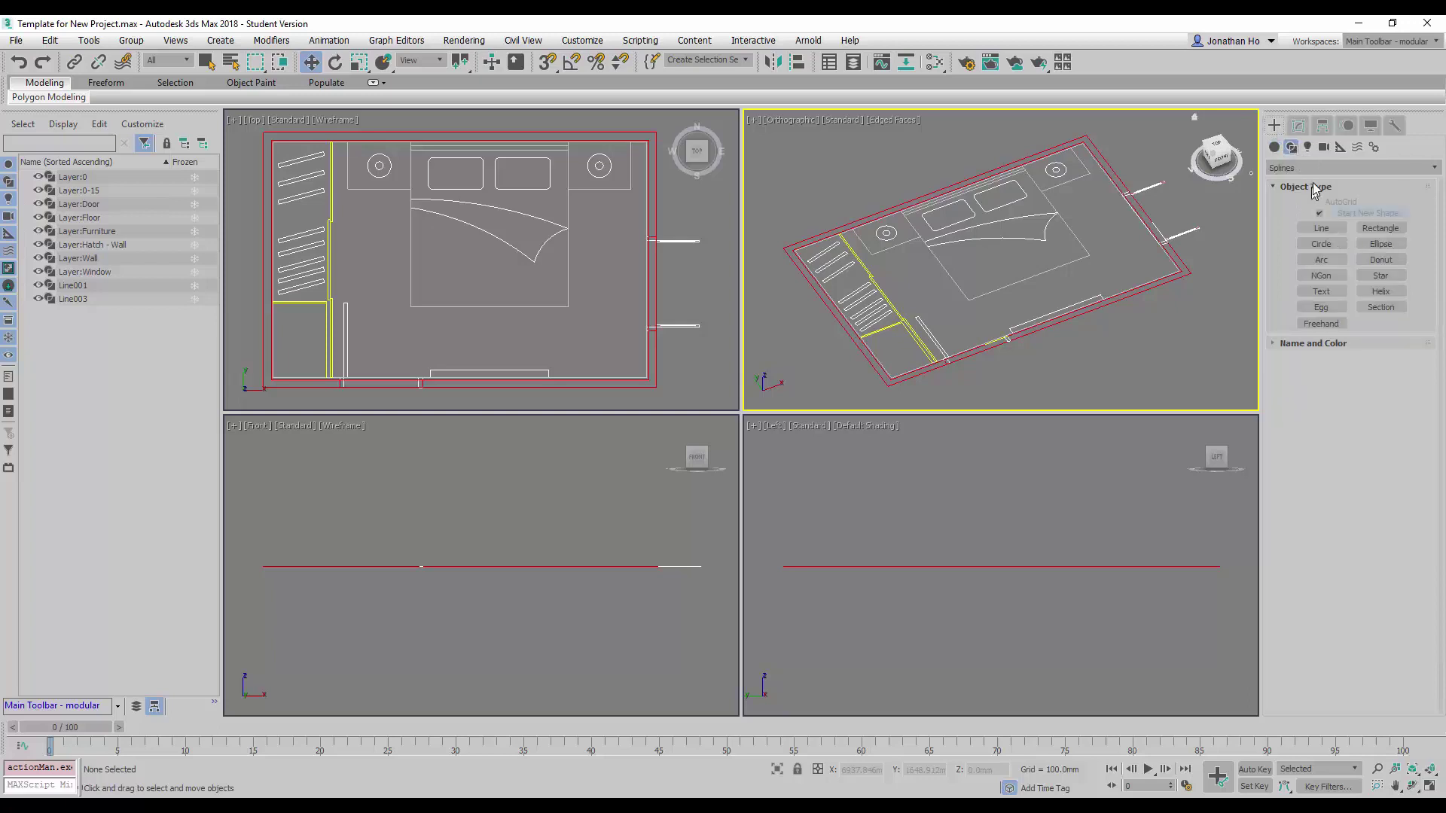
pyautogui.click(1321, 227)
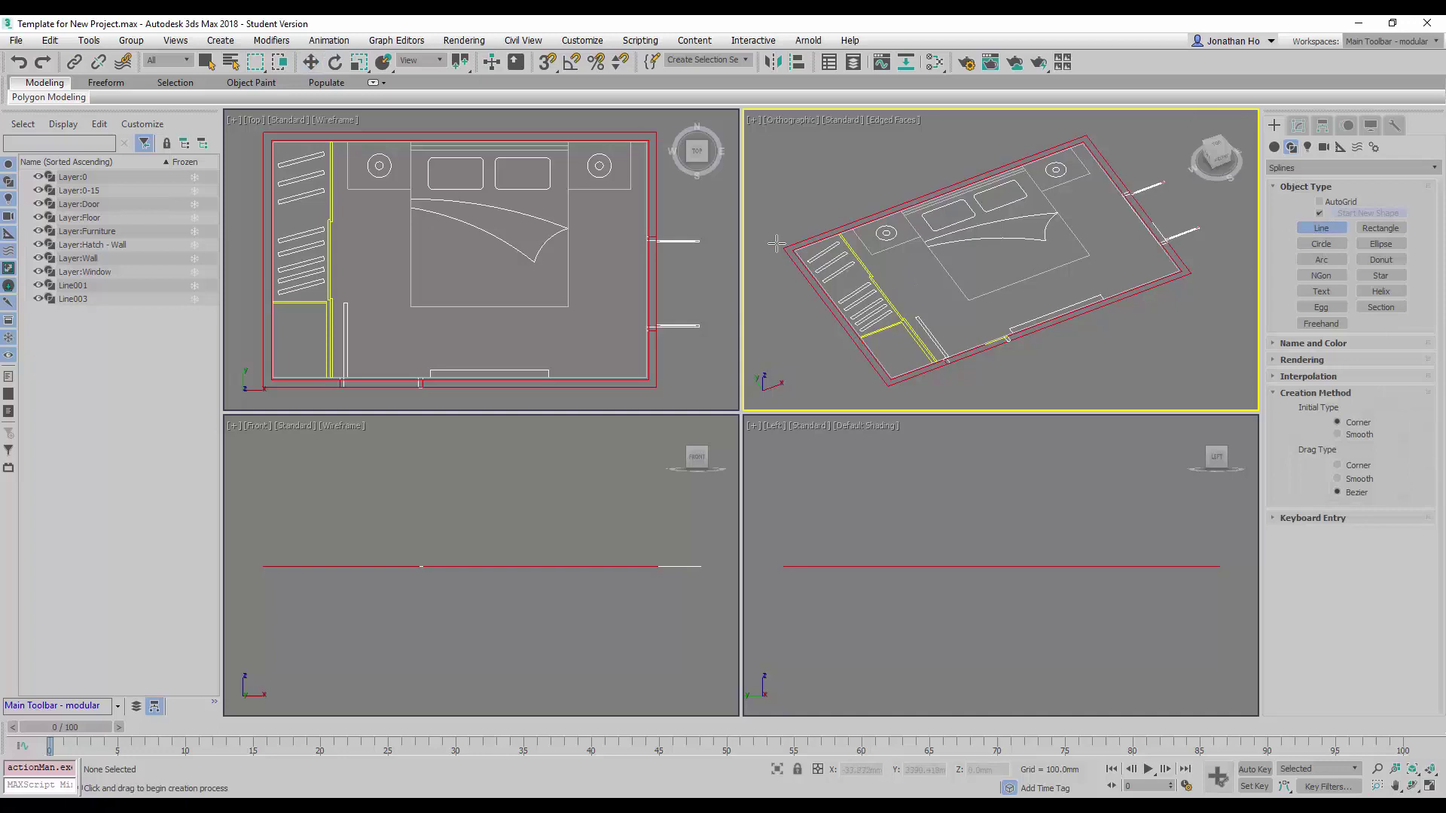
pyautogui.hotkey('alt', 'w')
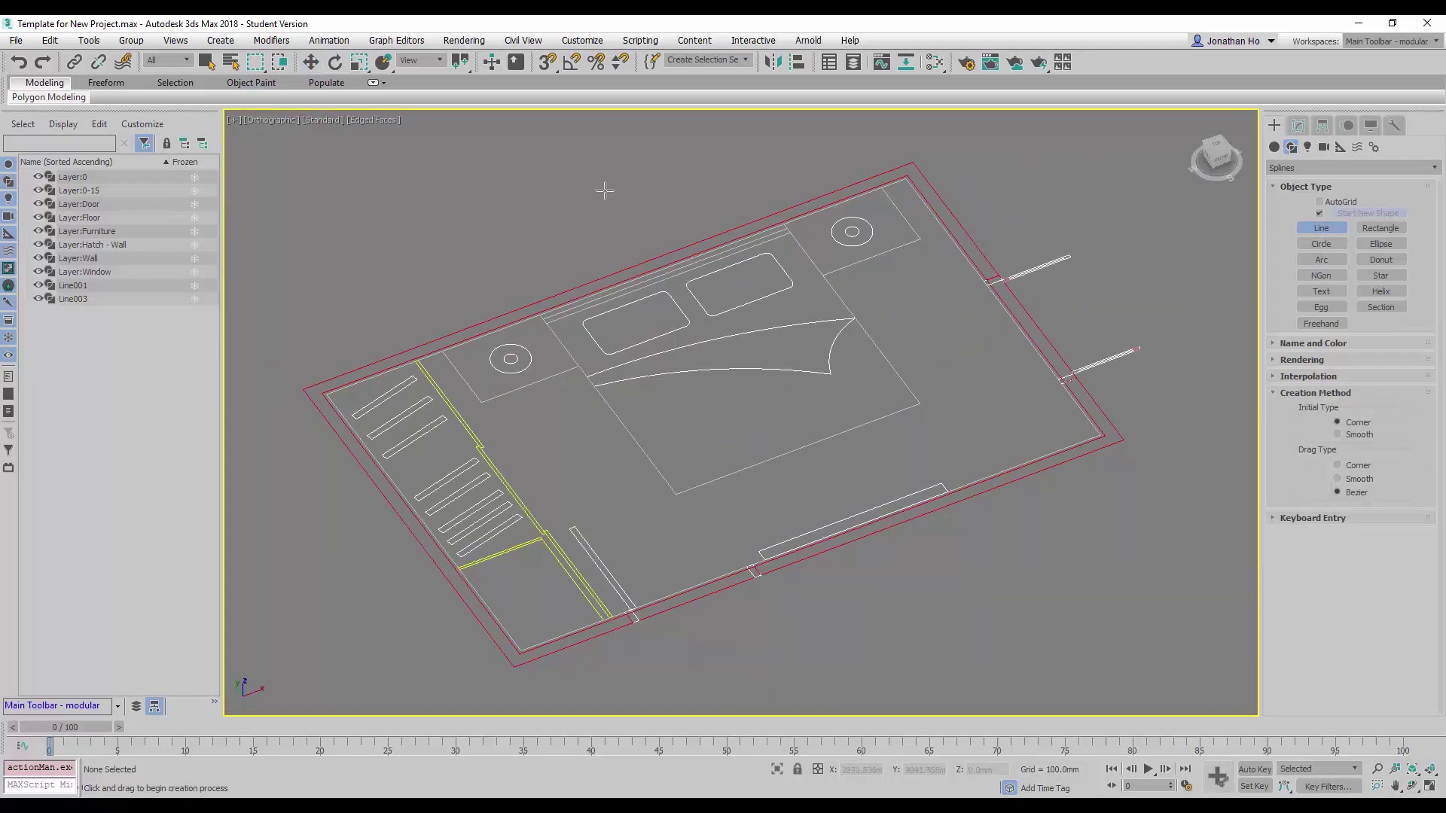
pyautogui.click(546, 67)
pyautogui.rightClick(546, 67)
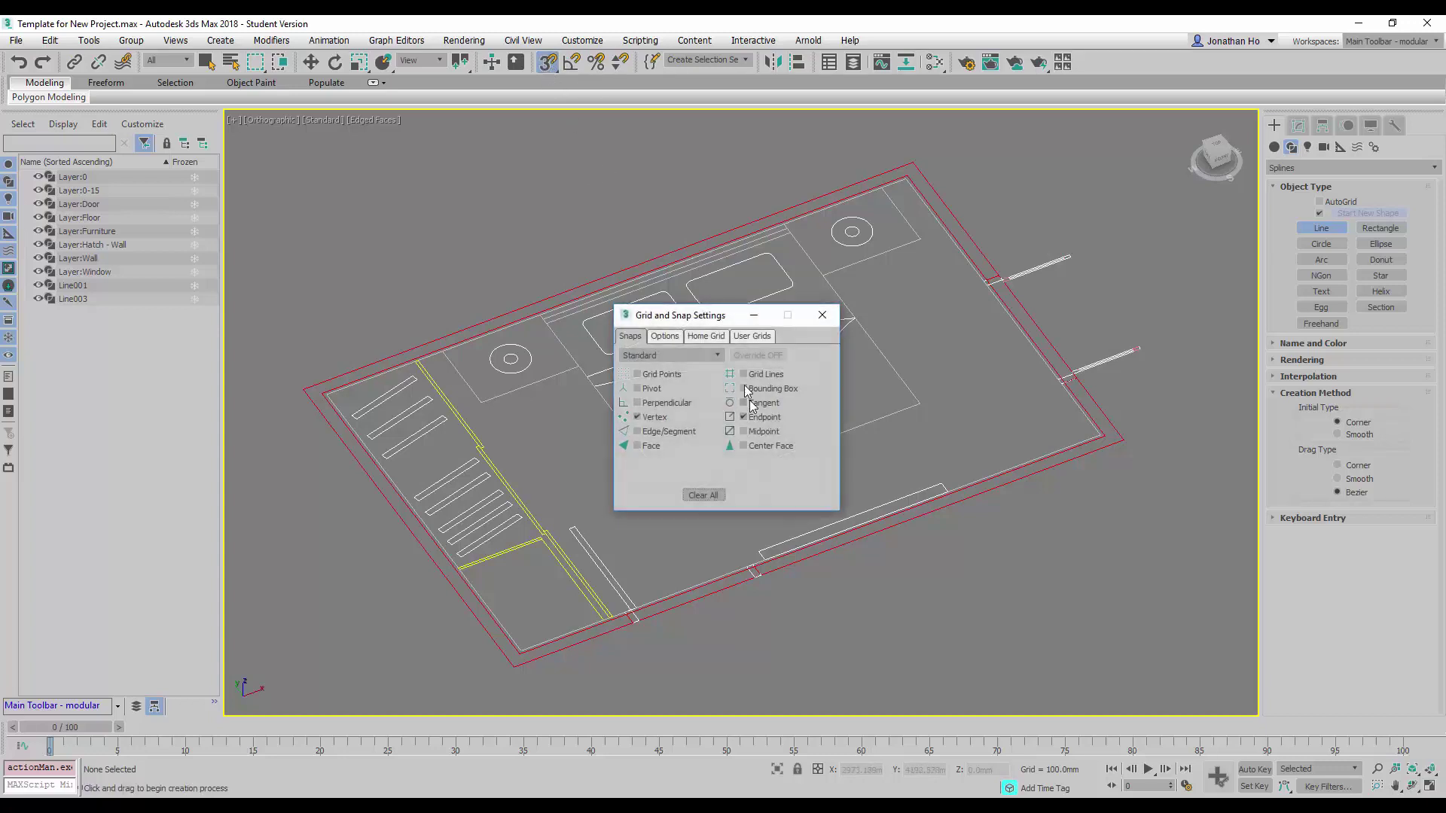
pyautogui.moveTo(690, 327); pyautogui.dragTo(622, 189)
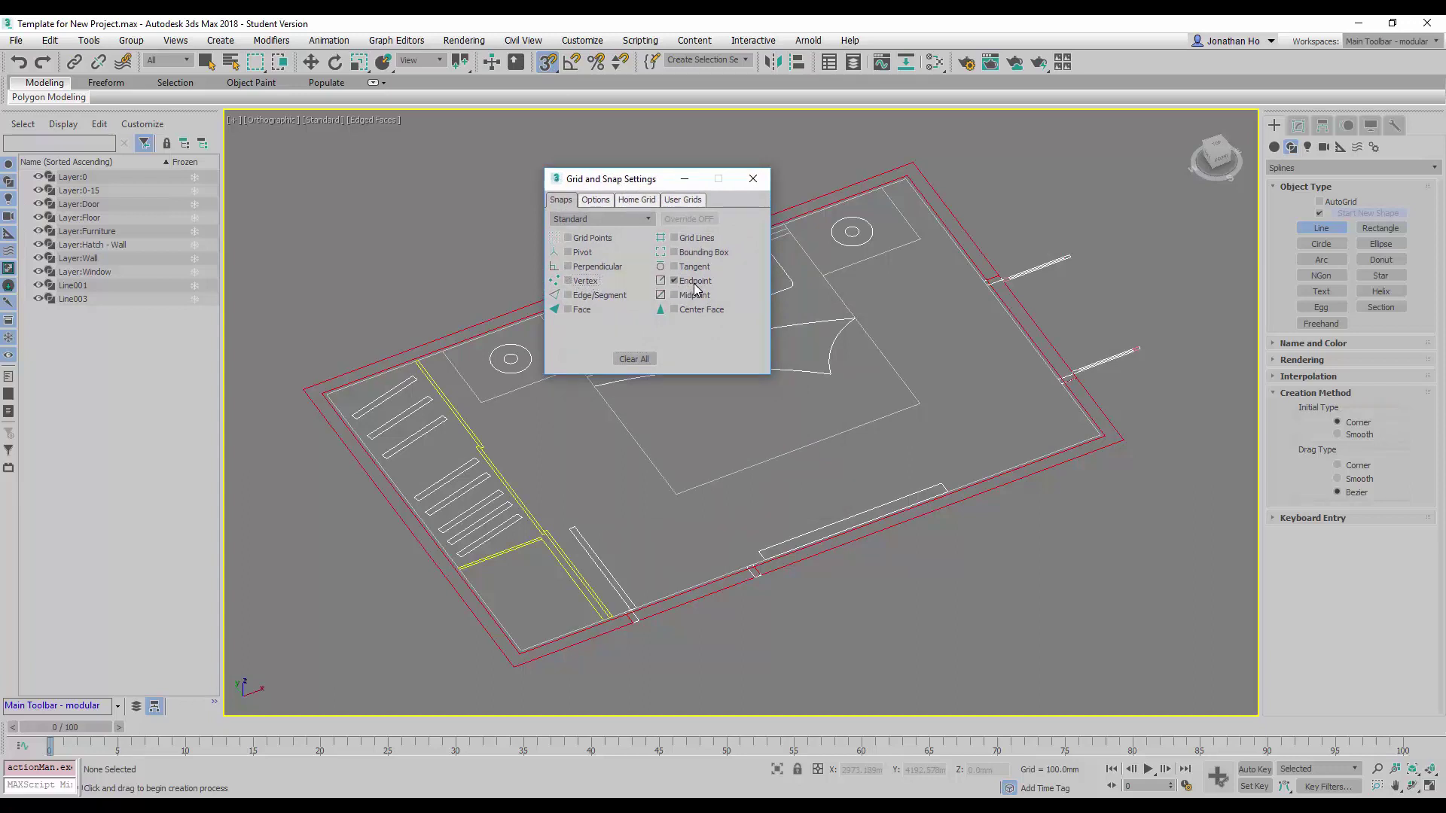
# Snap a line through the four outer wall corners and close the spline
pyautogui.click(753, 179)
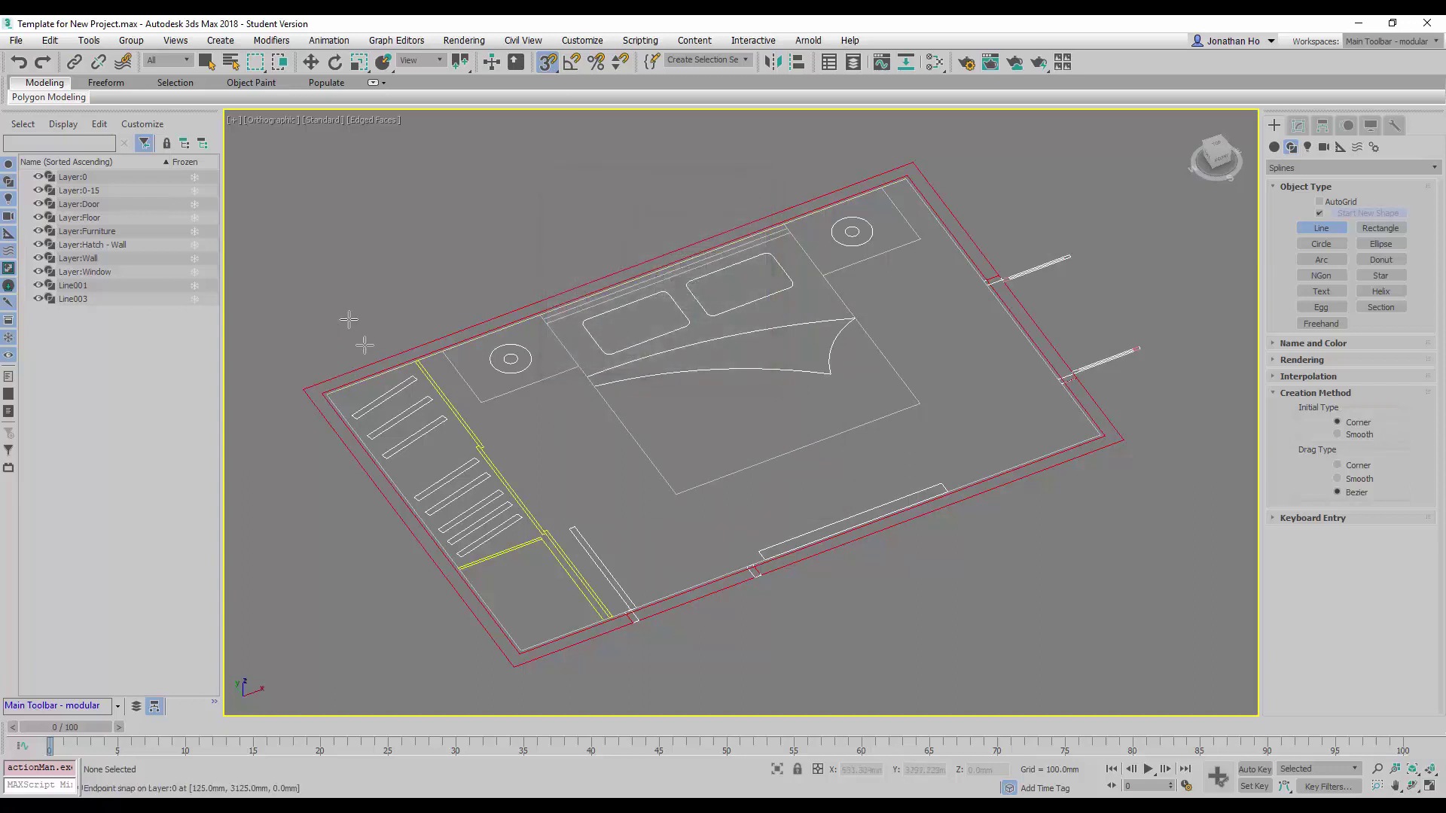
pyautogui.click(302, 389)
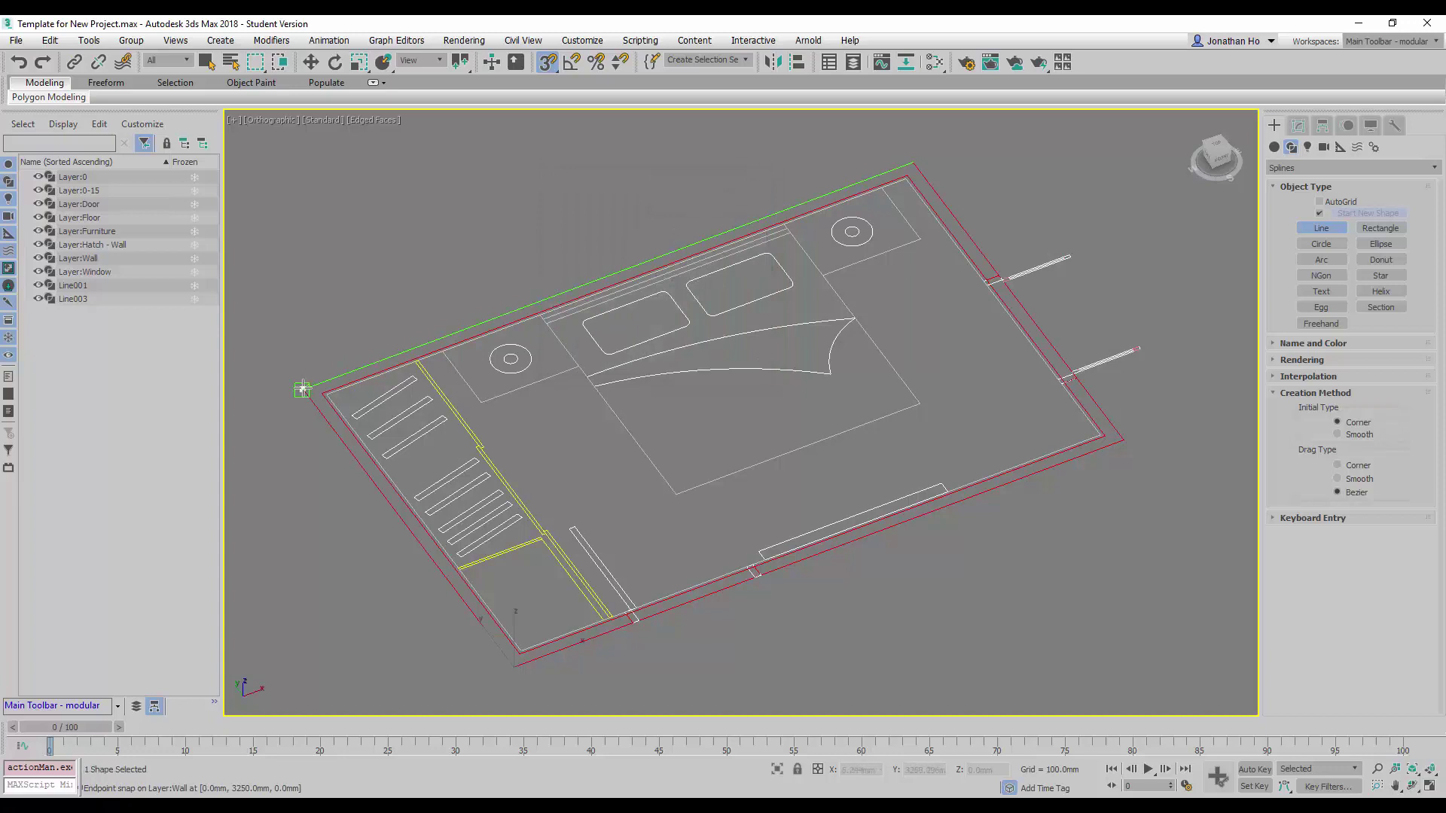
pyautogui.click(912, 163)
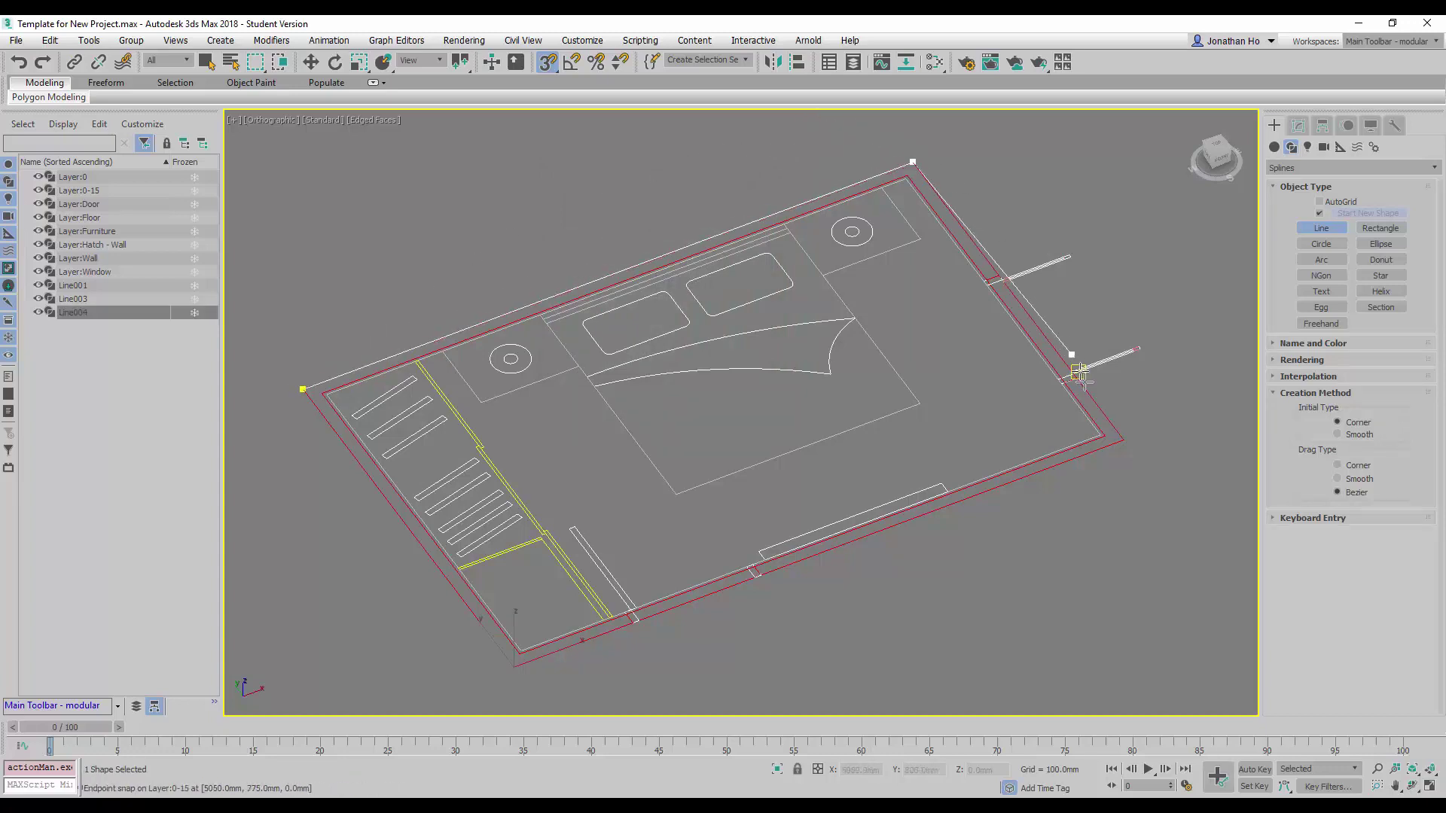
pyautogui.click(1122, 440)
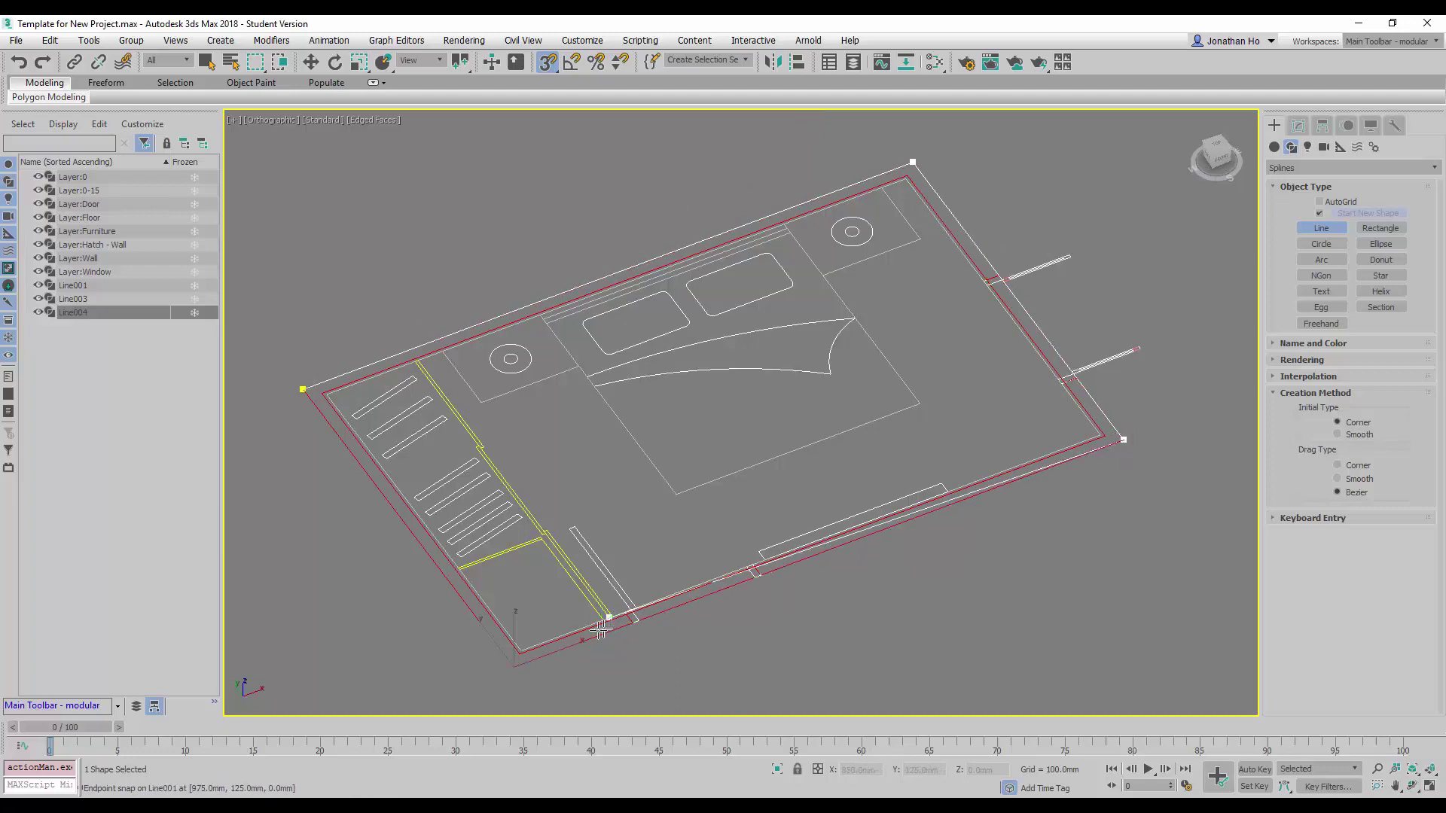
pyautogui.click(512, 666)
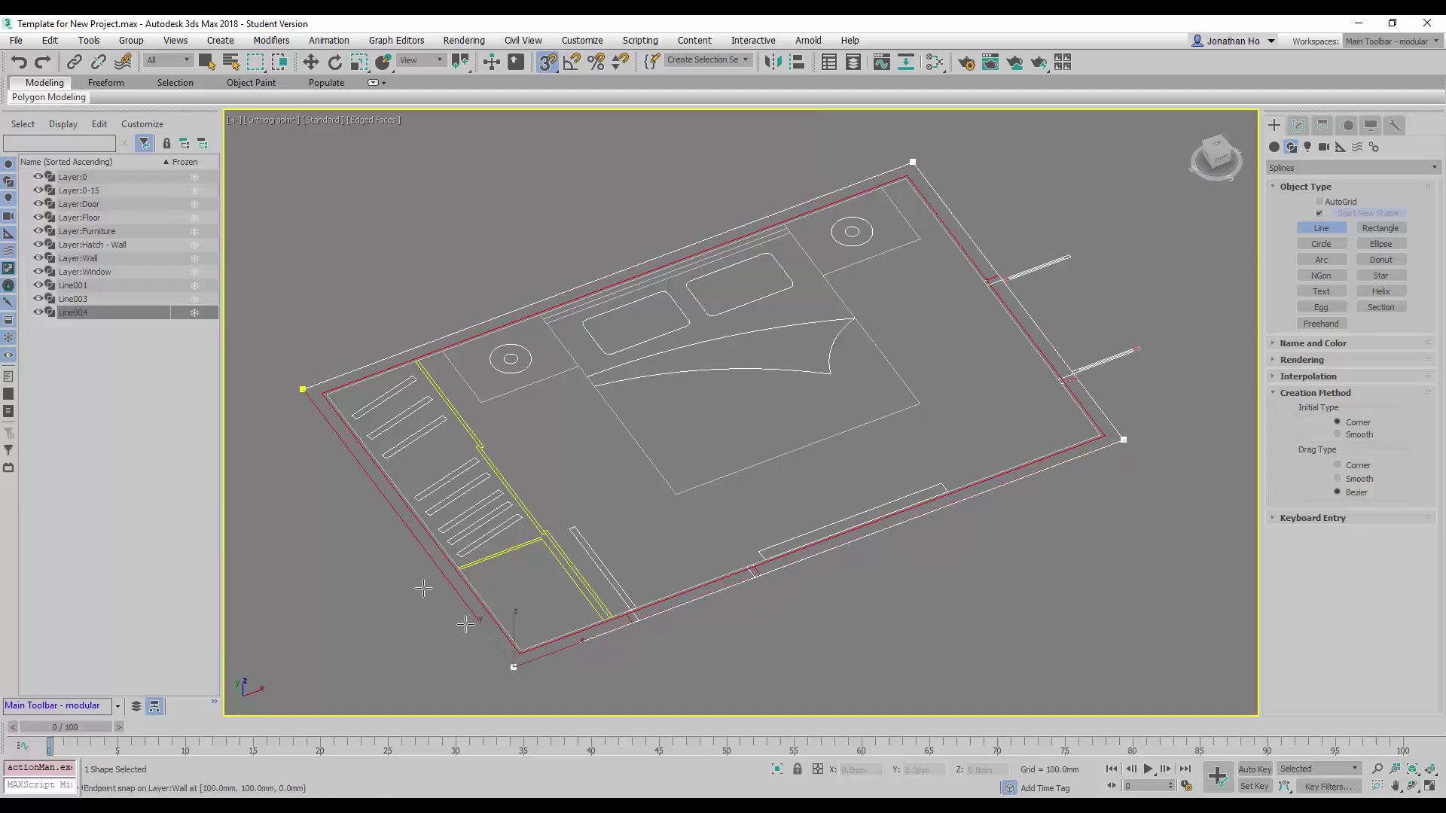
pyautogui.click(302, 389)
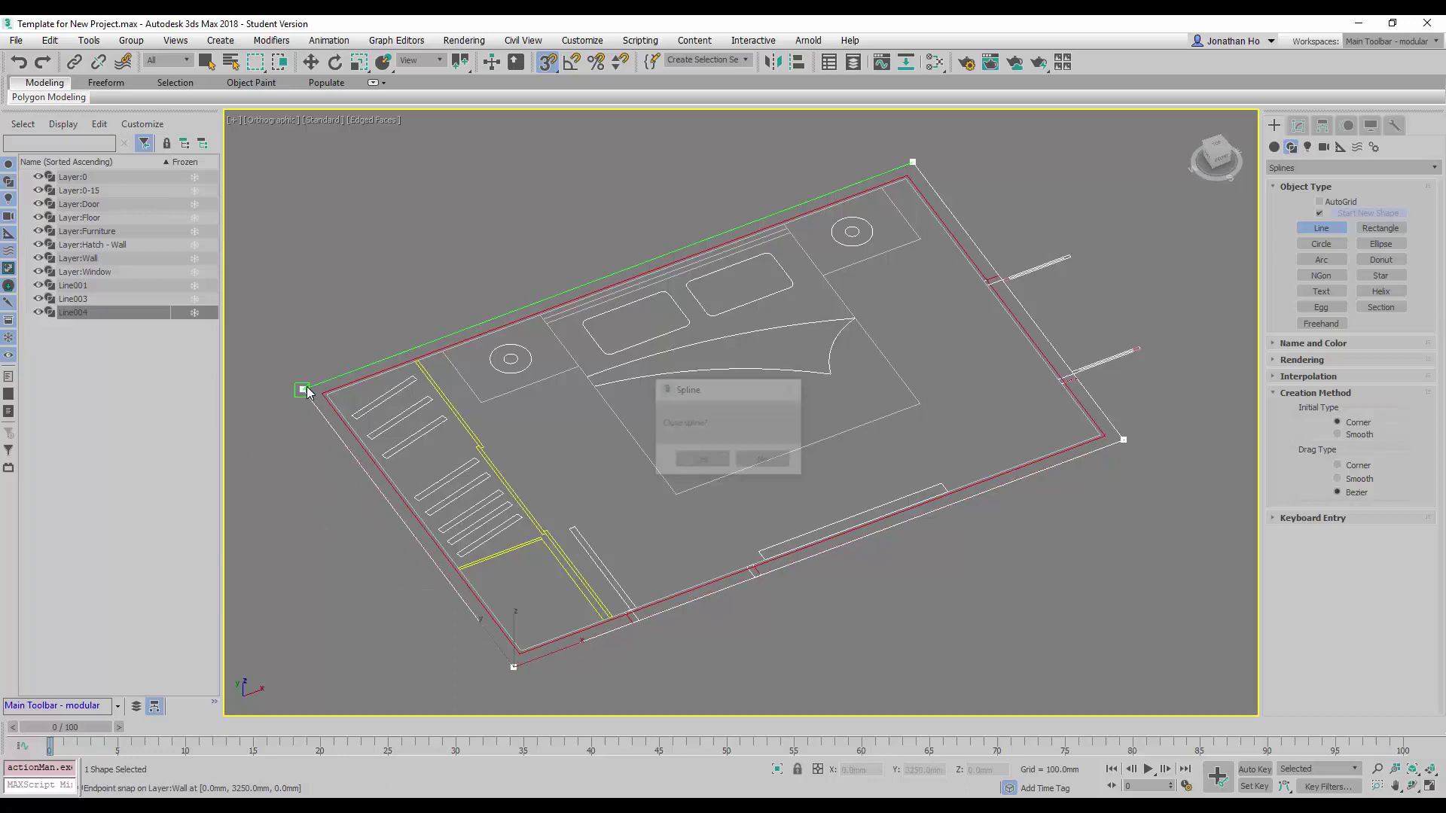
pyautogui.click(699, 461)
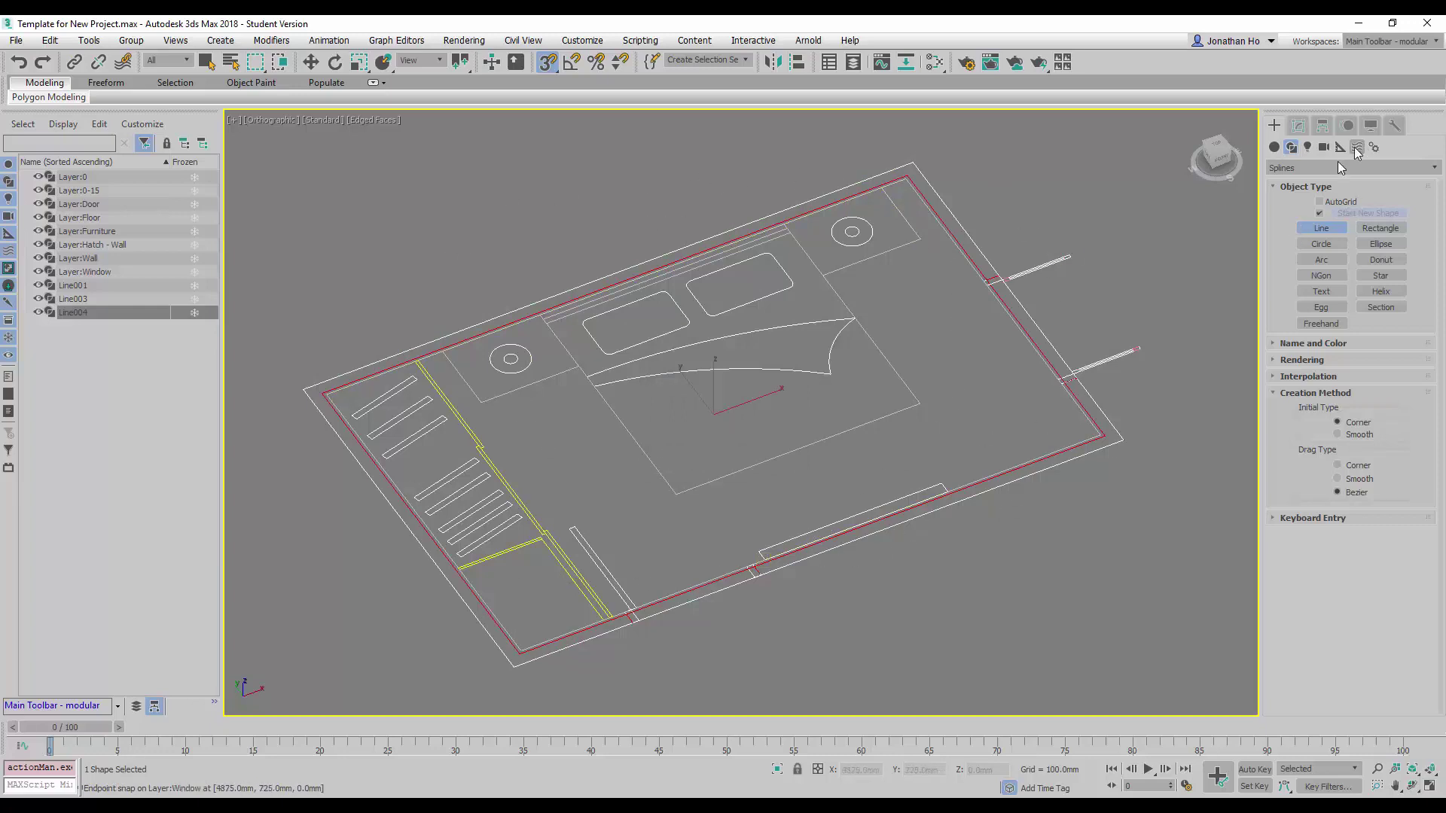
# Edit the line at Vertex level and start an attached outline with Create Line
pyautogui.click(1297, 128)
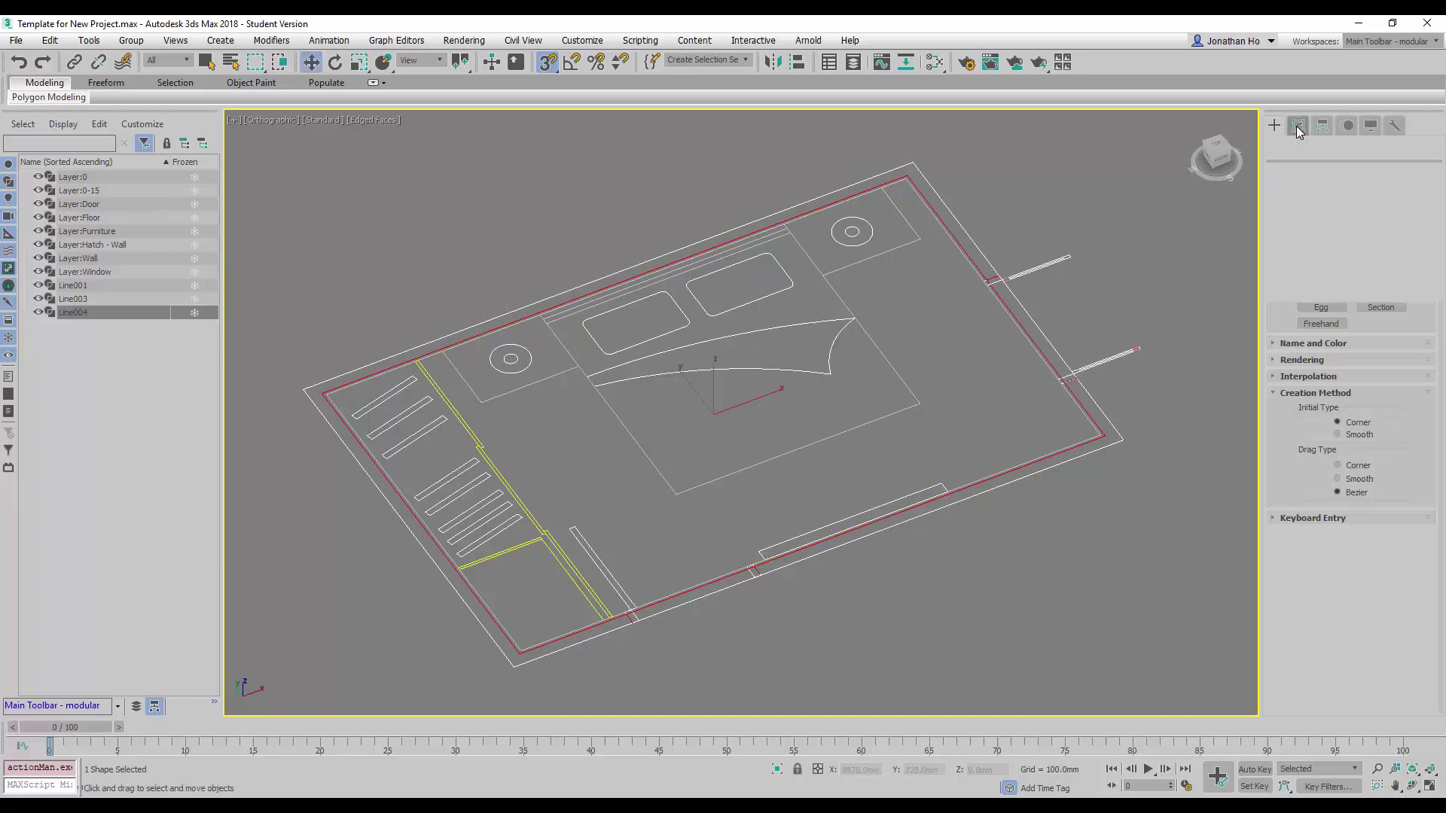
pyautogui.click(1275, 189)
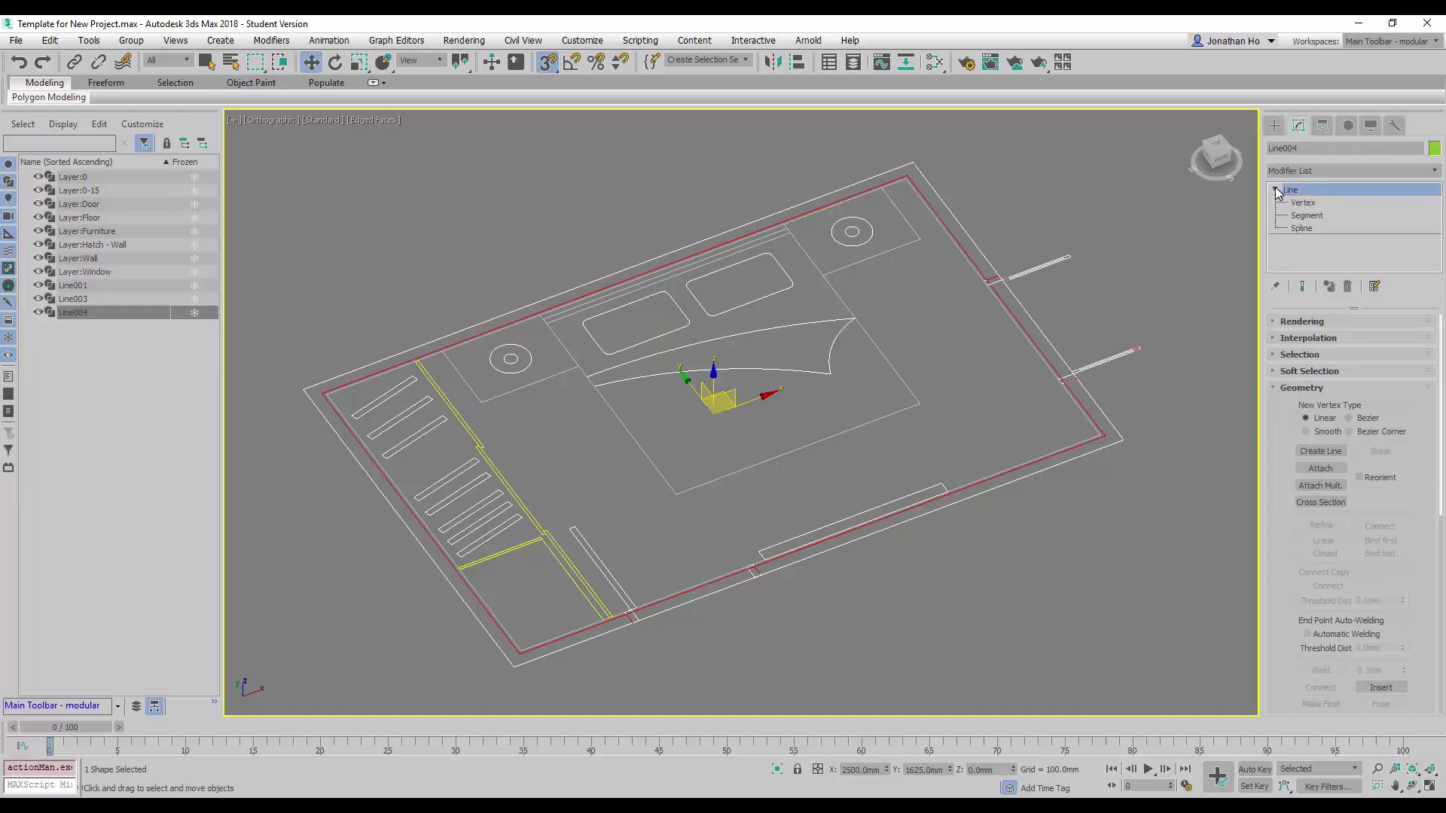
pyautogui.click(1308, 203)
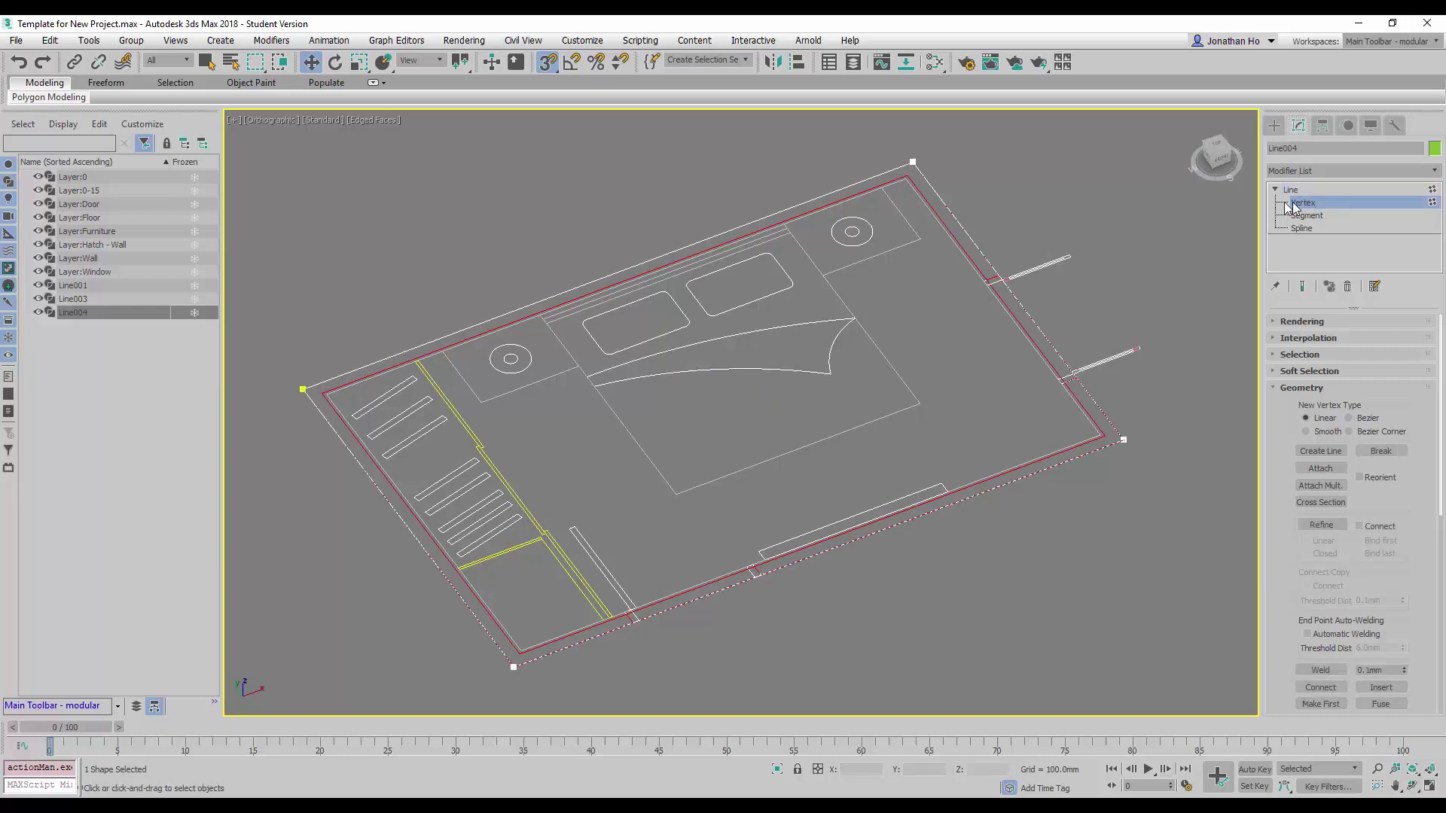
pyautogui.click(1319, 451)
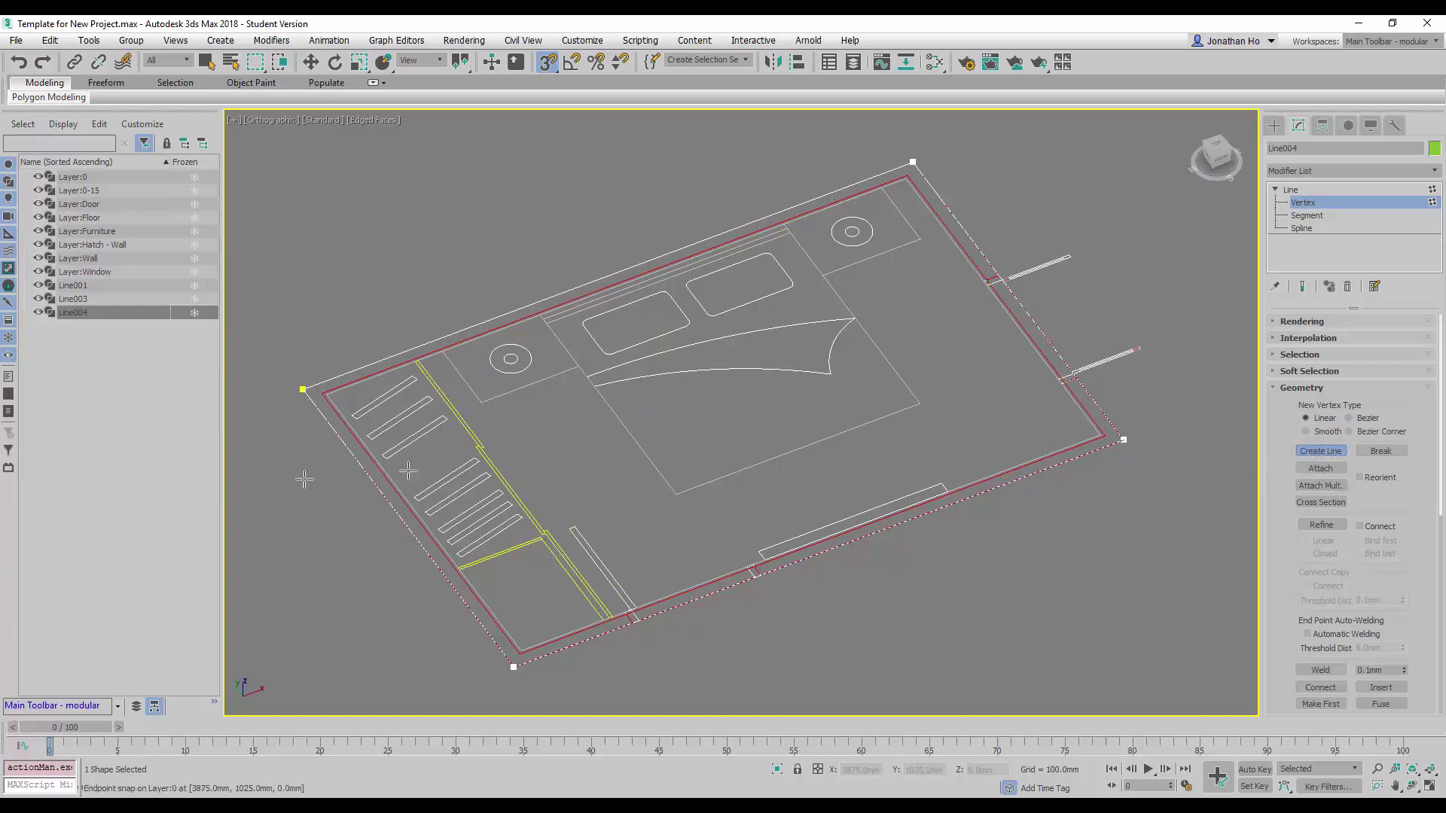
# Trace the inner wall corners and close the inner outline of the spline
pyautogui.scroll(6, 329, 399)
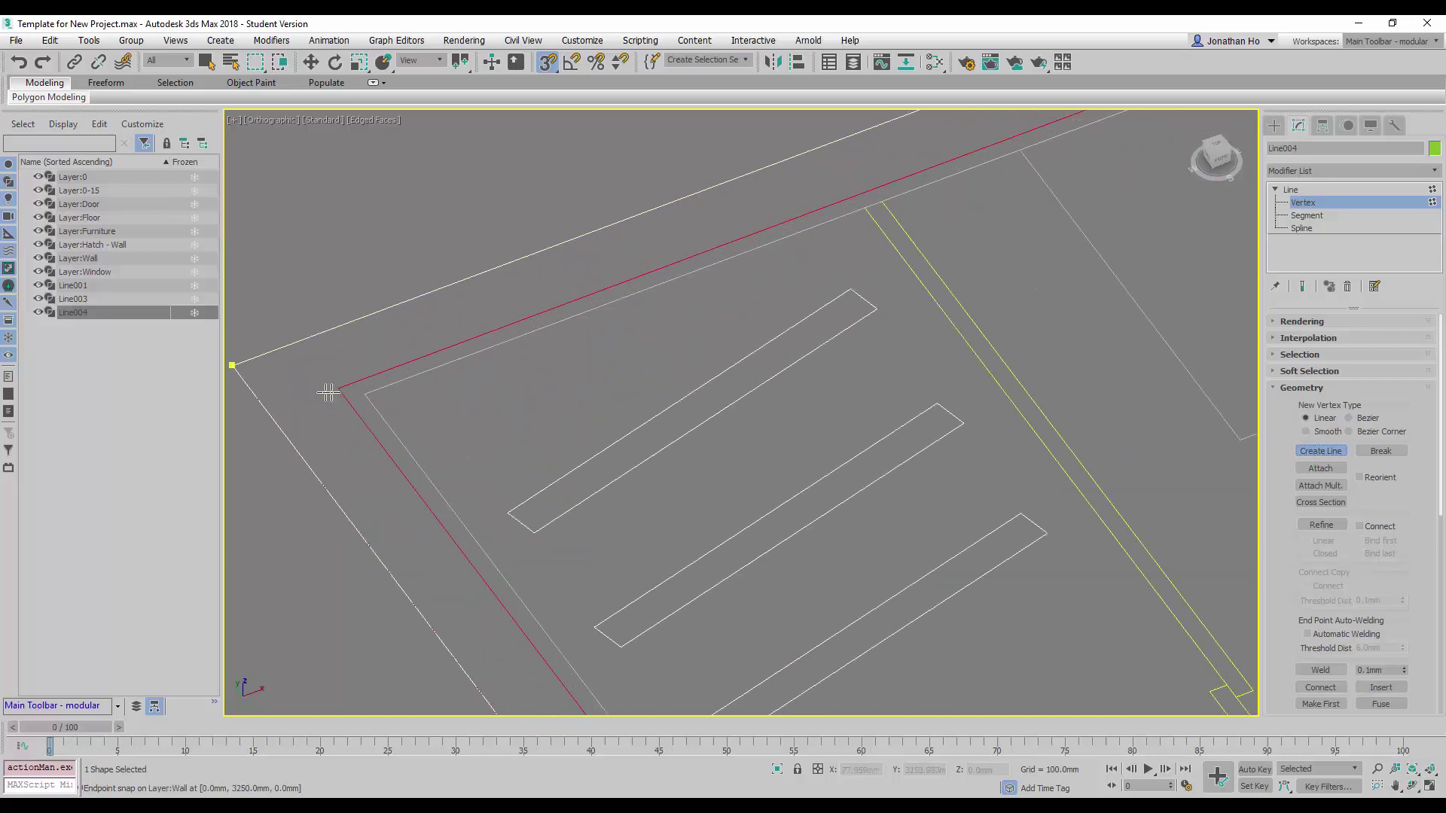
pyautogui.click(366, 393)
pyautogui.scroll(-7, 367, 393)
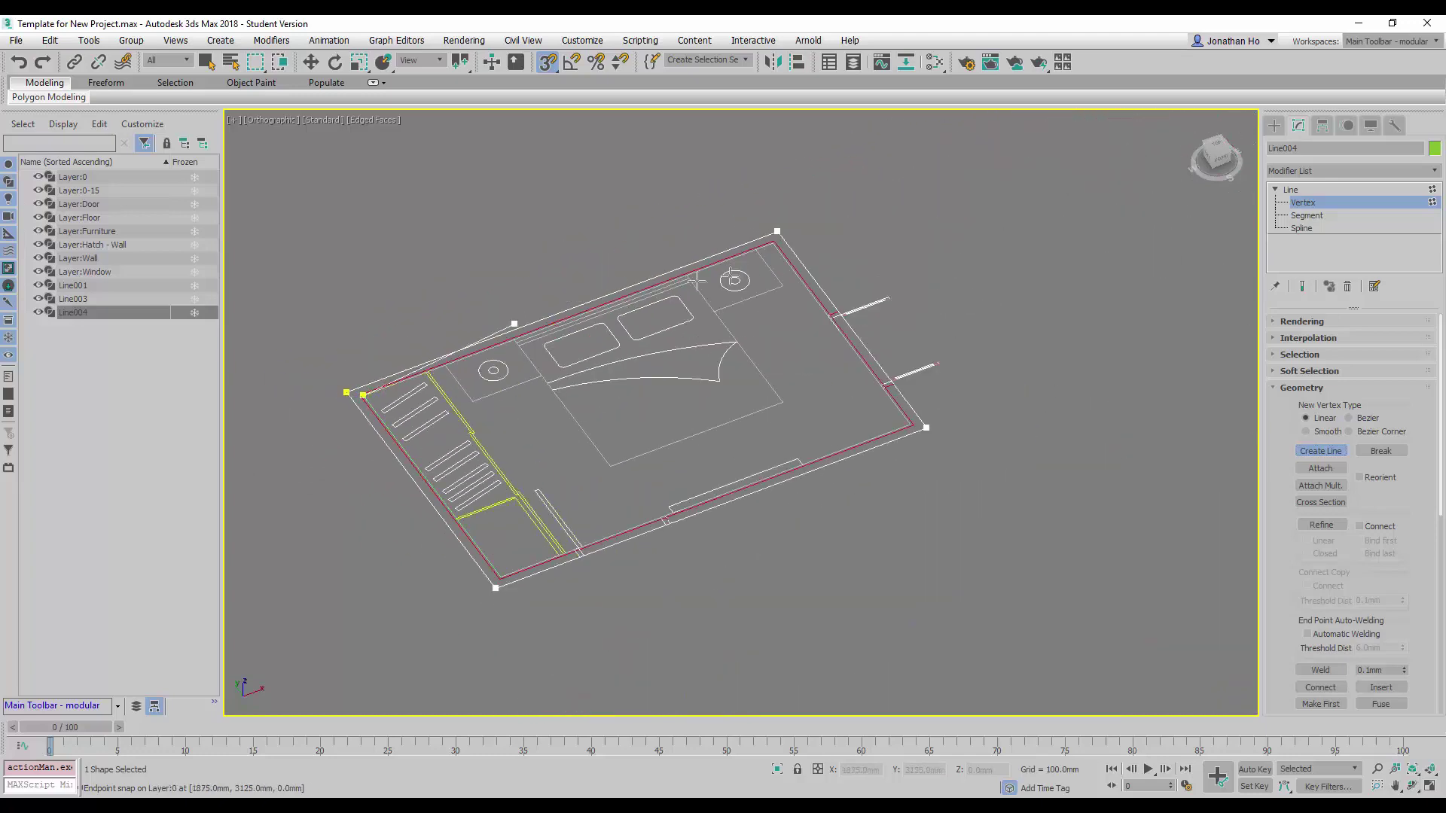
pyautogui.scroll(6, 753, 246)
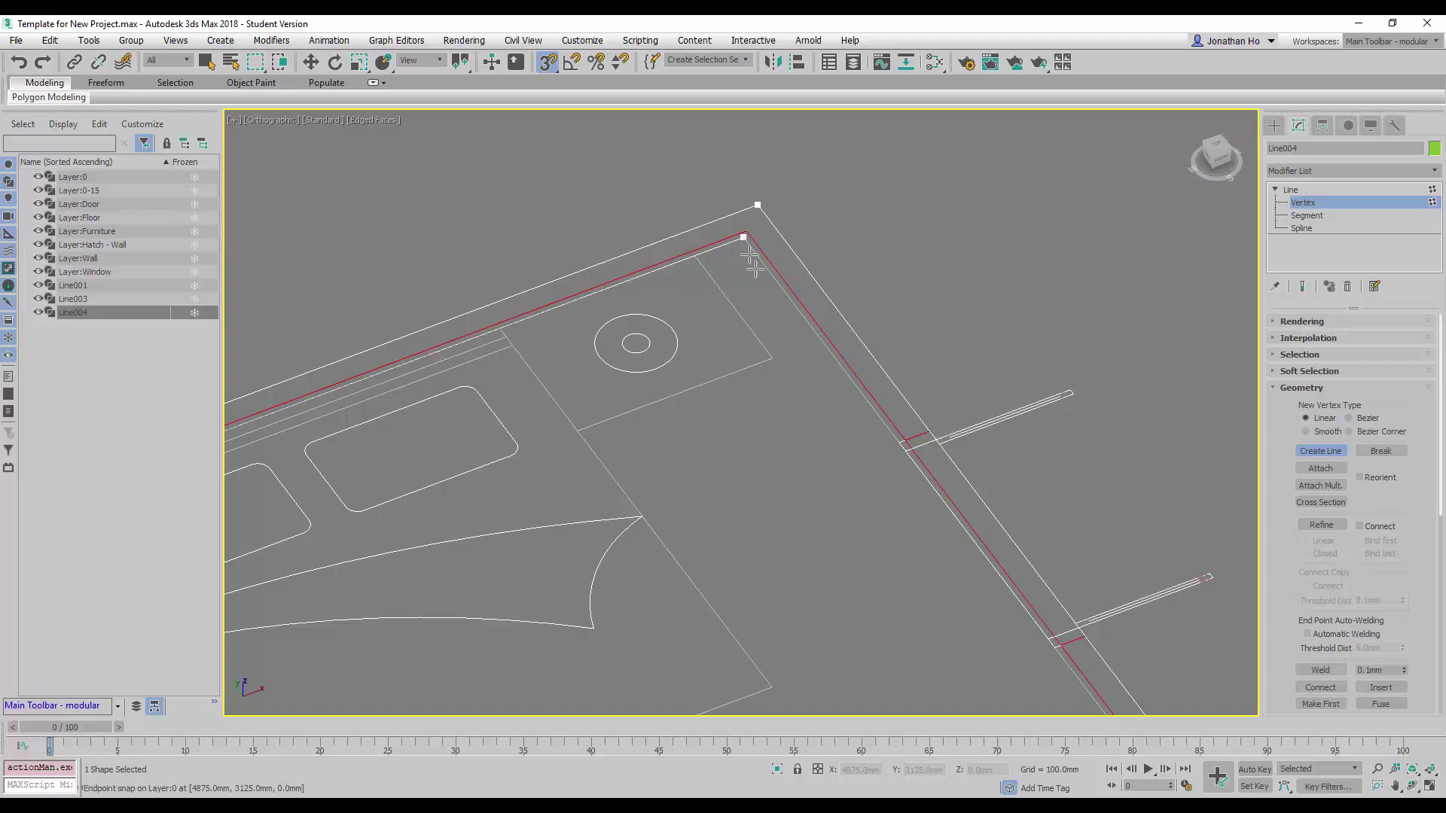
pyautogui.scroll(-6, 755, 246)
pyautogui.scroll(5, 900, 454)
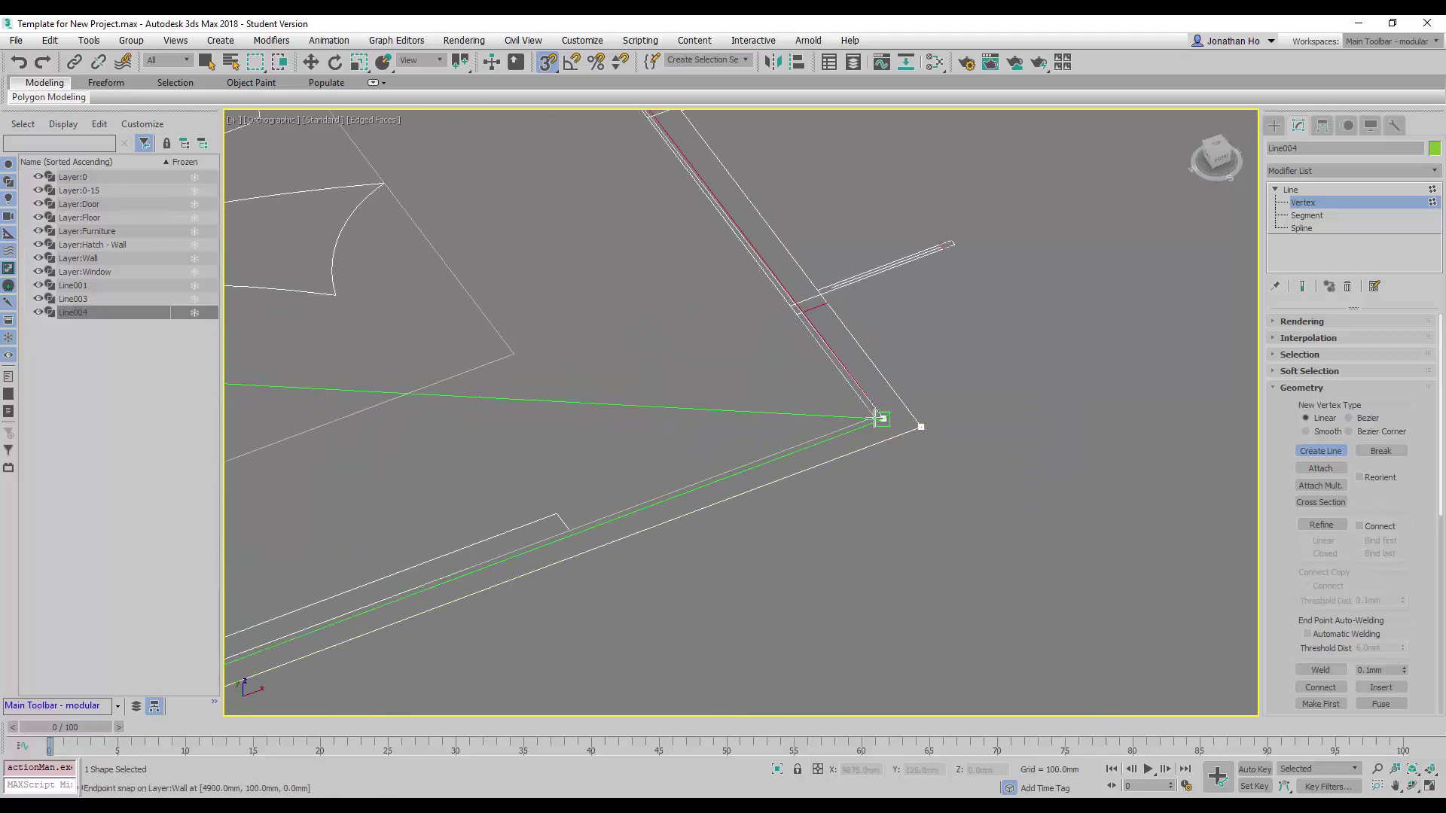
pyautogui.scroll(-5, 863, 418)
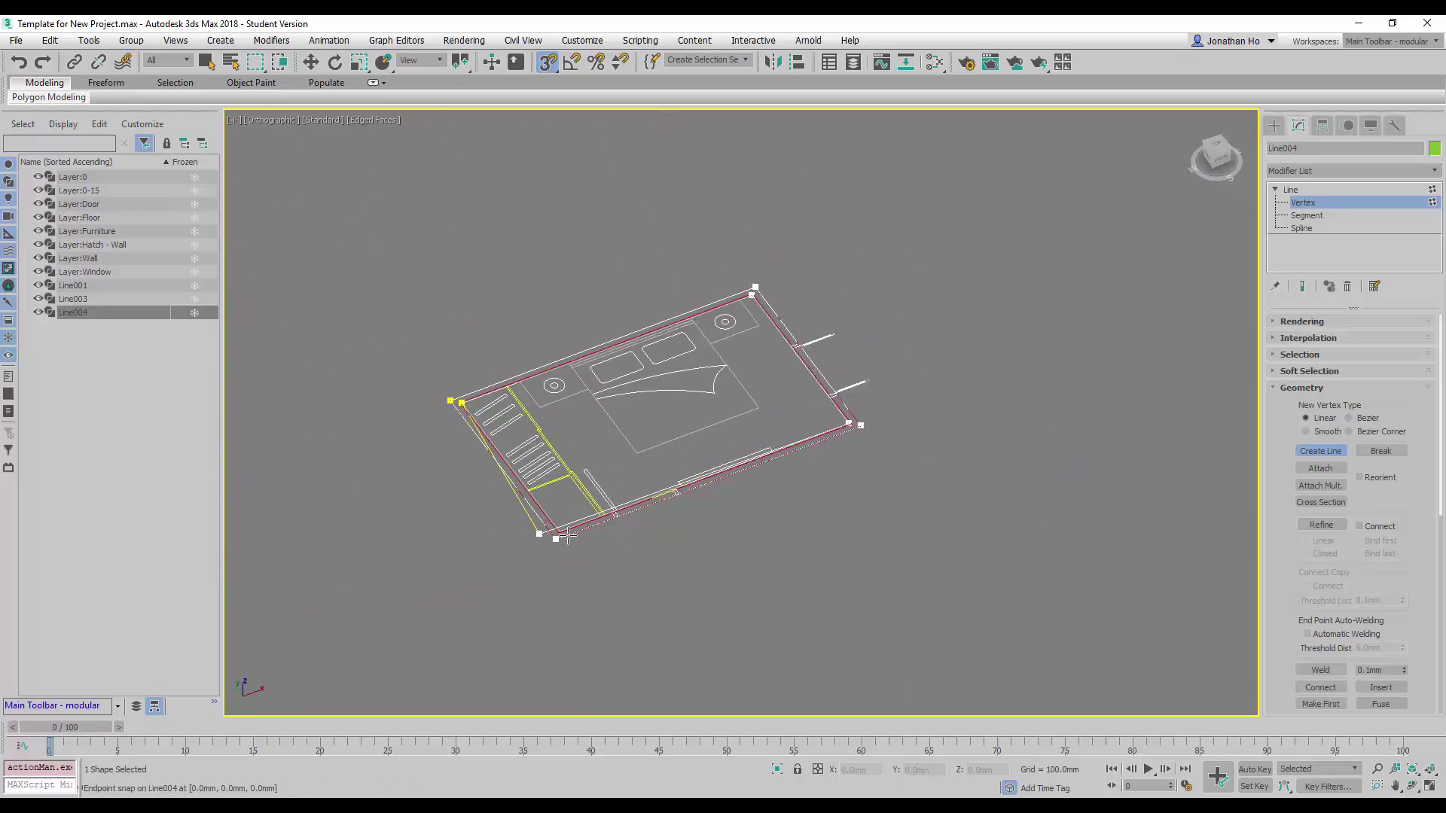
pyautogui.scroll(3, 548, 523)
pyautogui.click(548, 523)
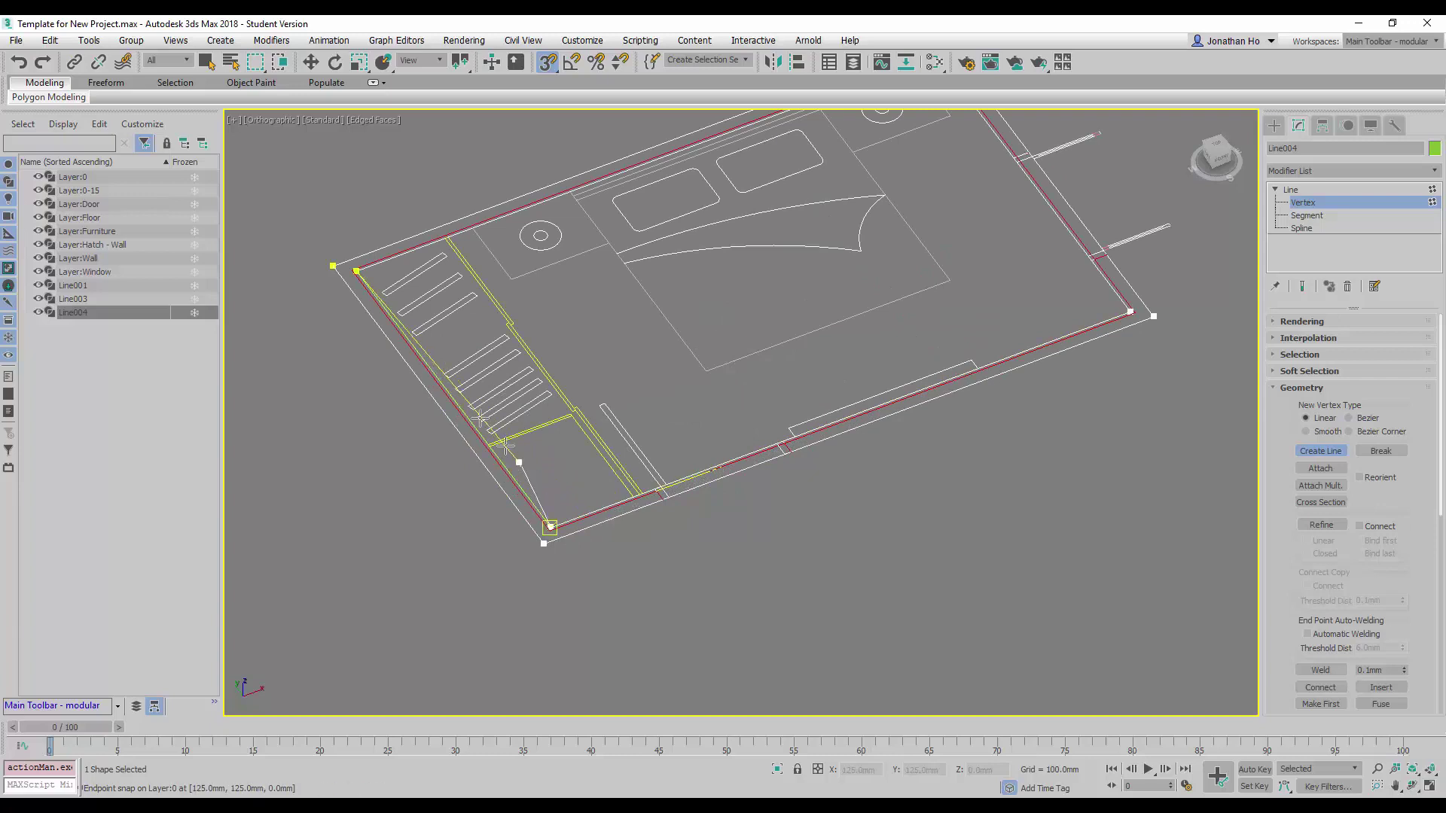
pyautogui.click(357, 271)
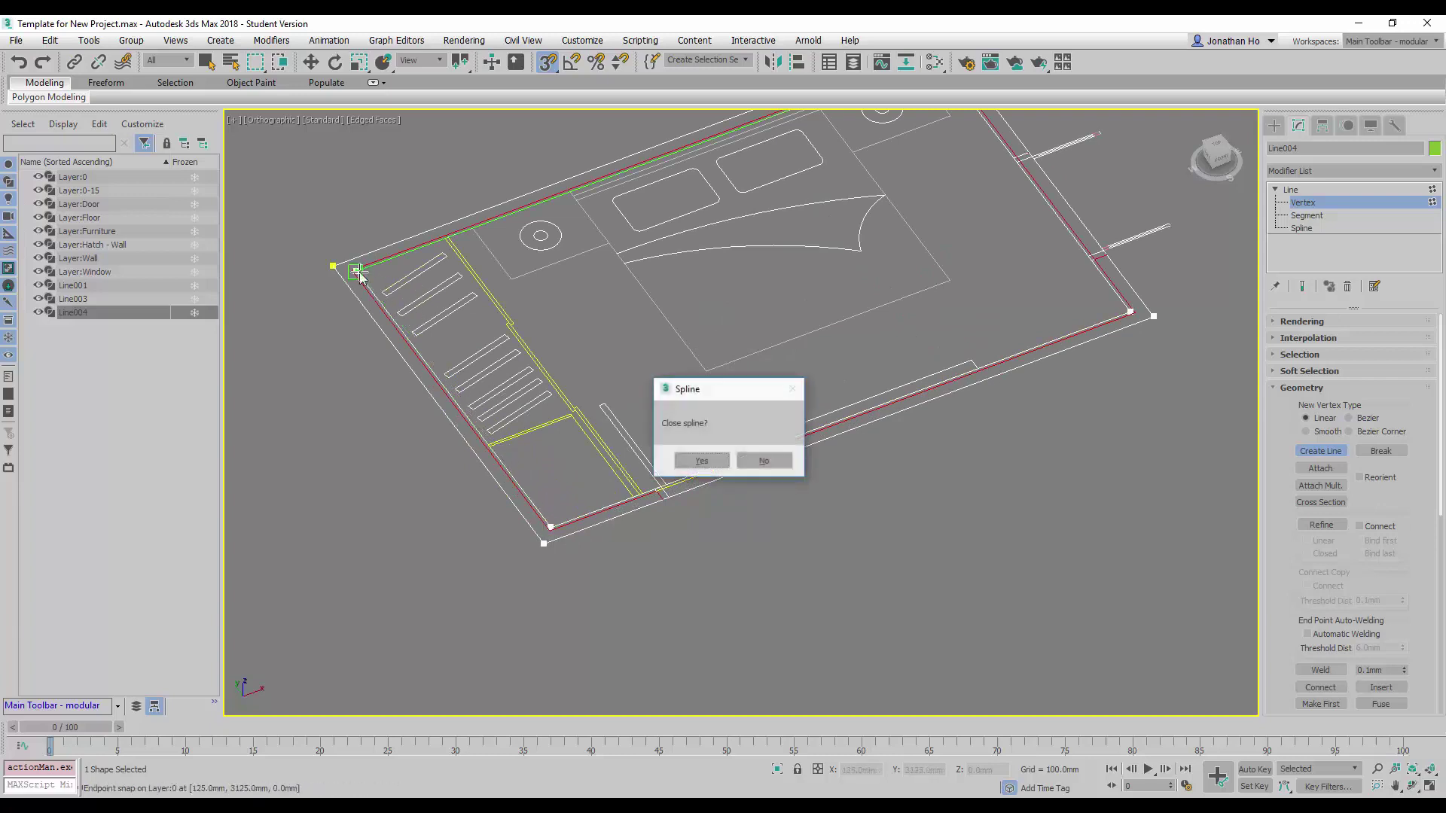
pyautogui.click(700, 460)
pyautogui.scroll(-4, 912, 510)
pyautogui.scroll(3, 784, 539)
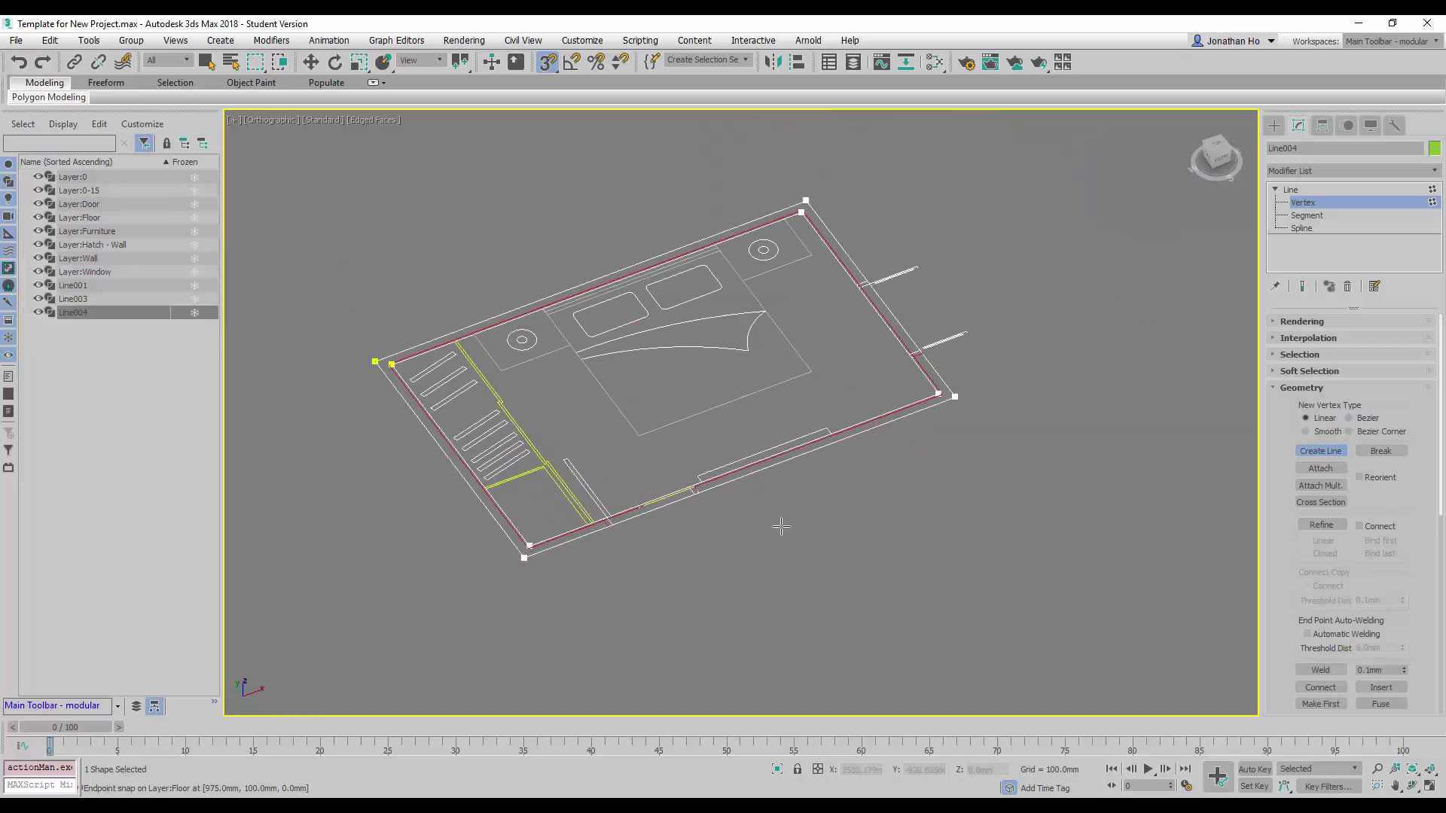
pyautogui.moveTo(779, 501); pyautogui.dragTo(800, 524, button='middle')
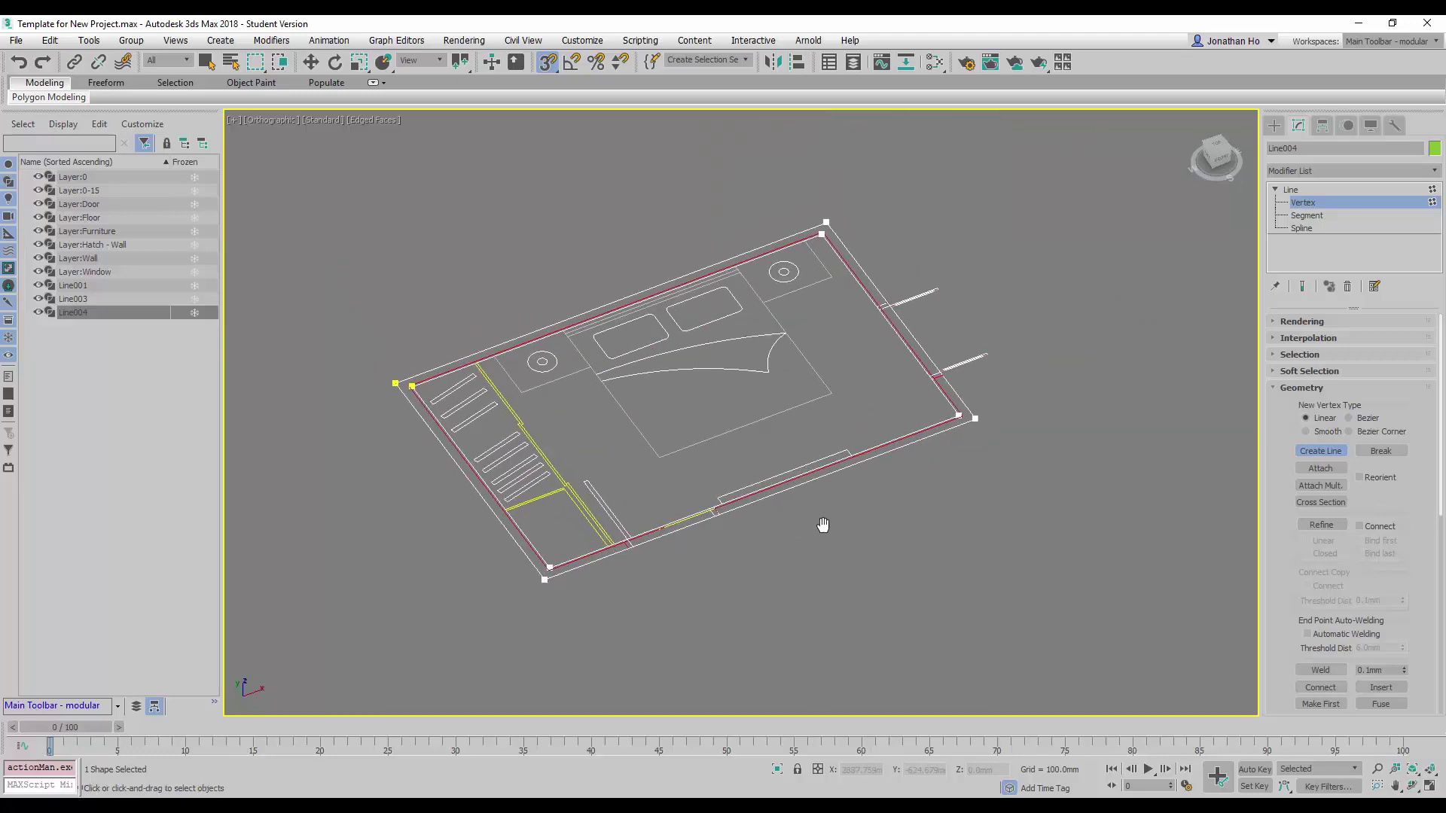
# Add an Extrude modifier to Line004 with an Amount of 3000 mm
pyautogui.press('w')
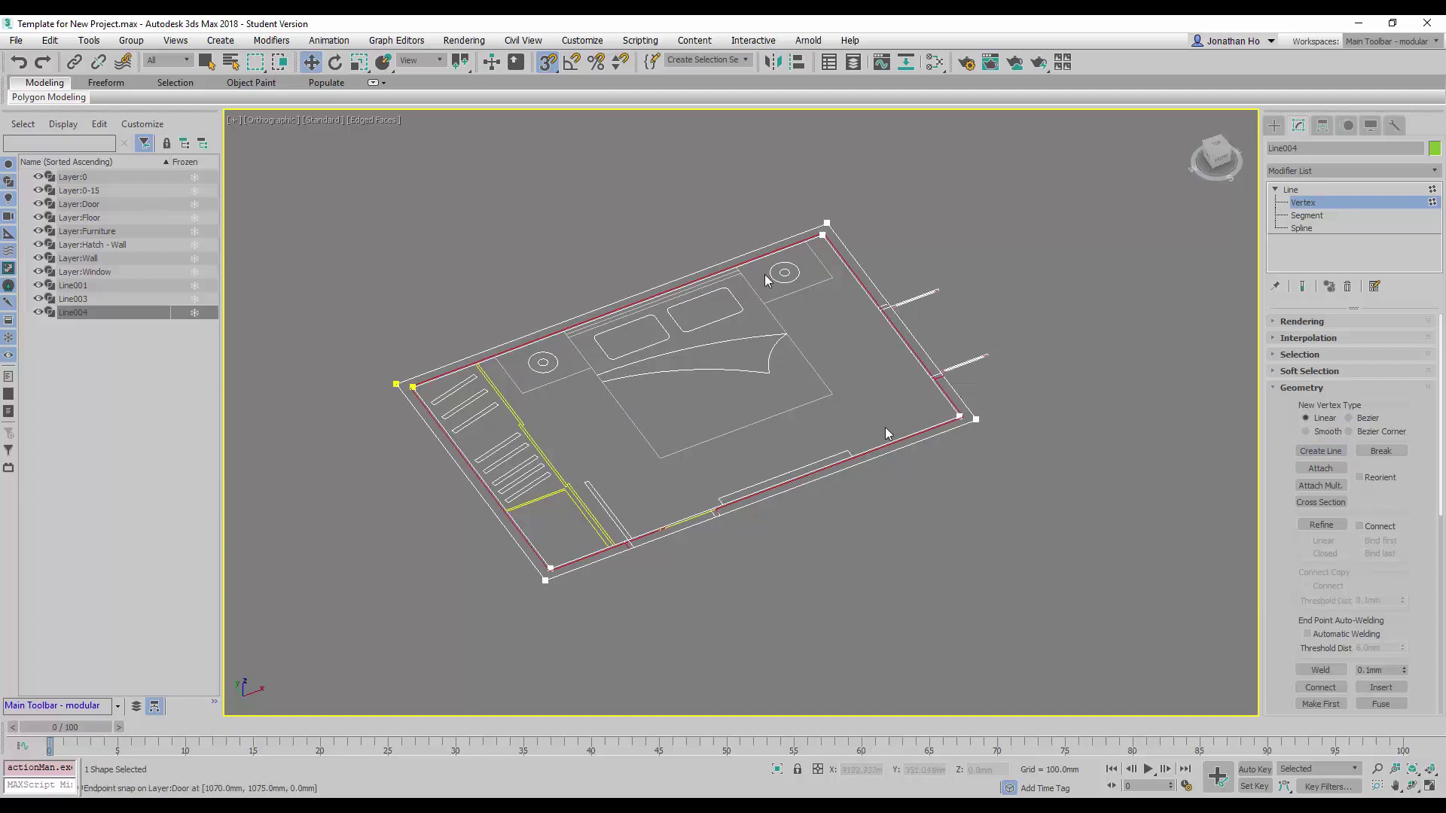
pyautogui.click(1275, 191)
pyautogui.click(1338, 172)
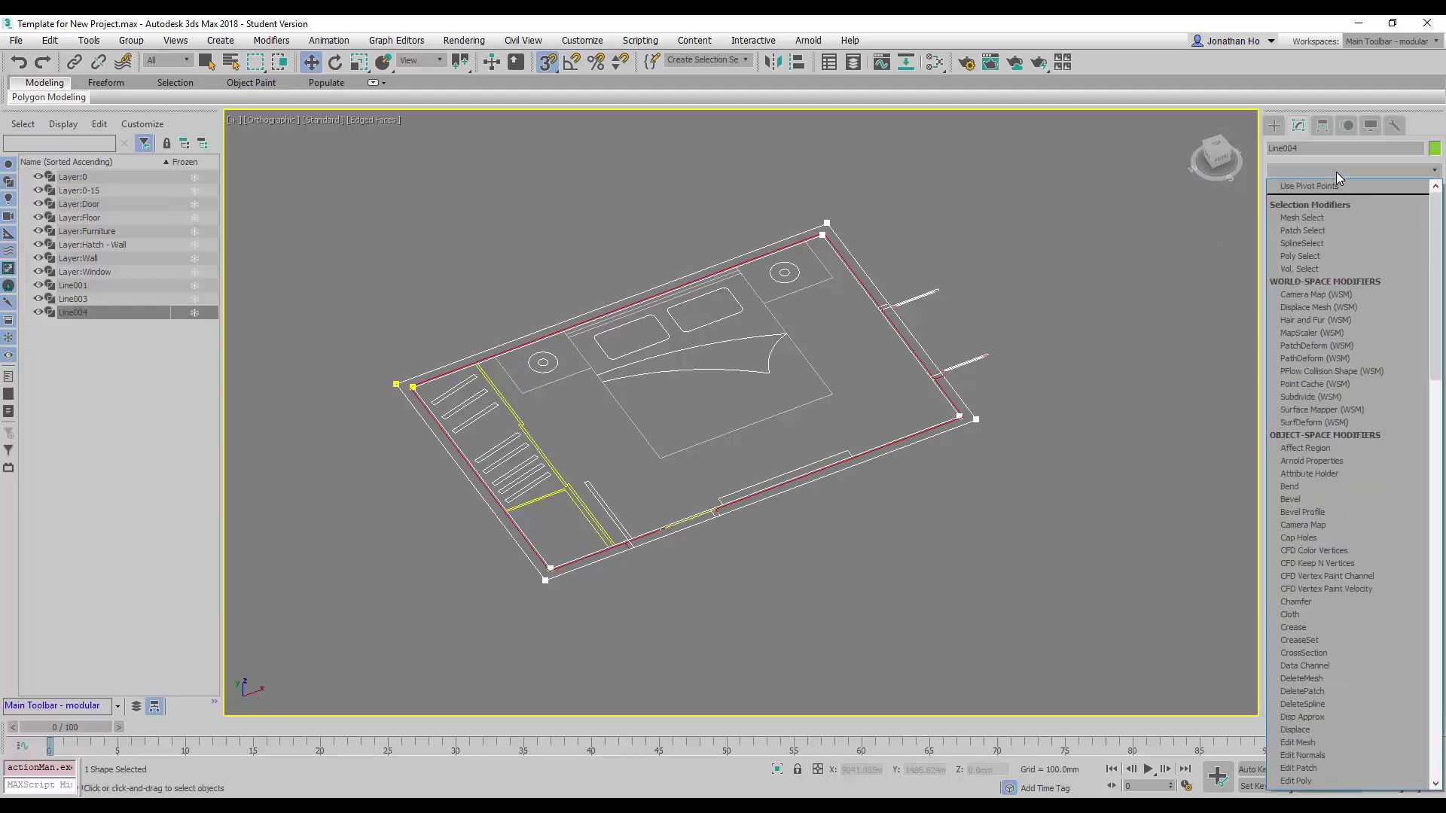
pyautogui.press('e')
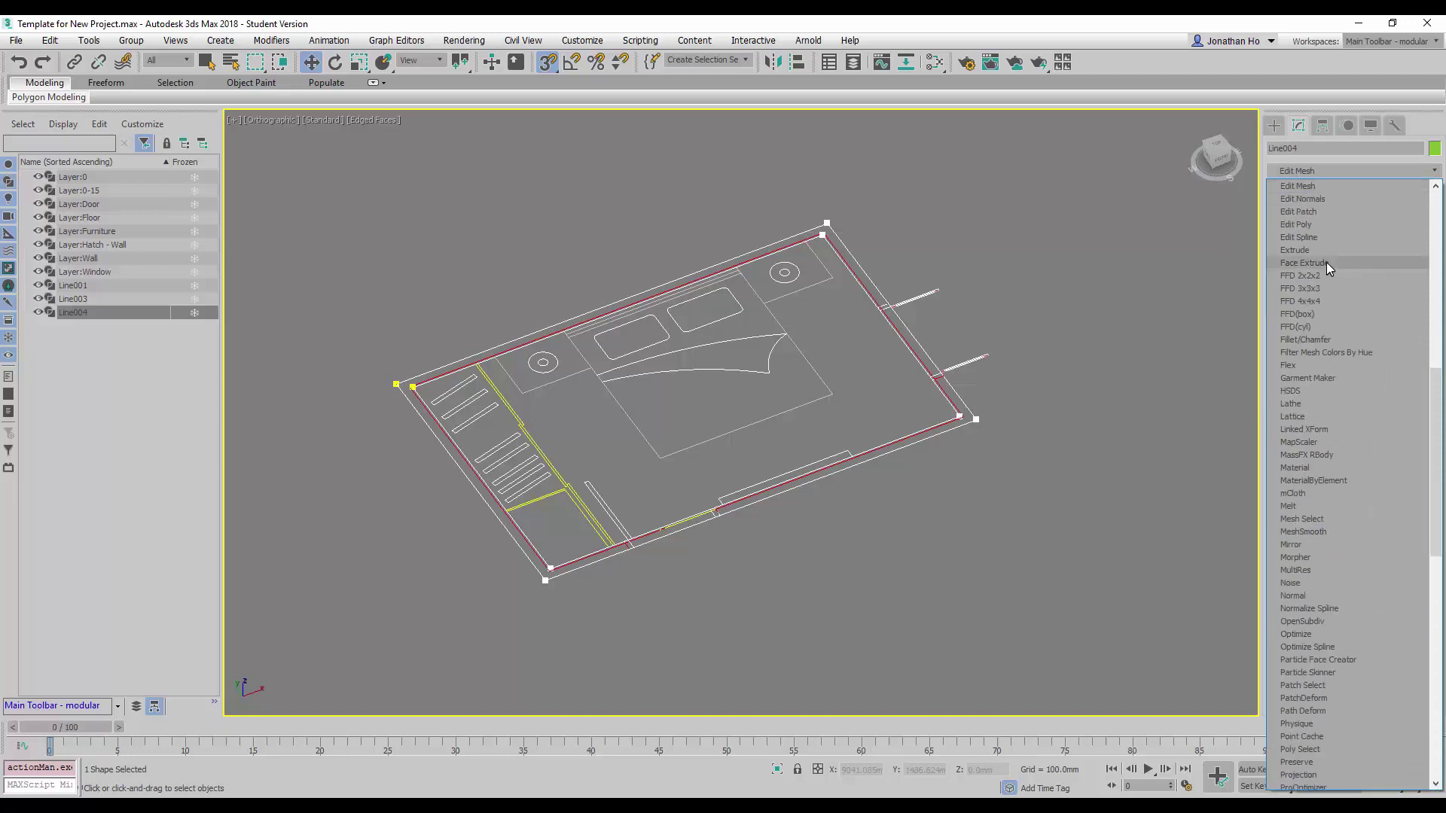
pyautogui.click(1319, 250)
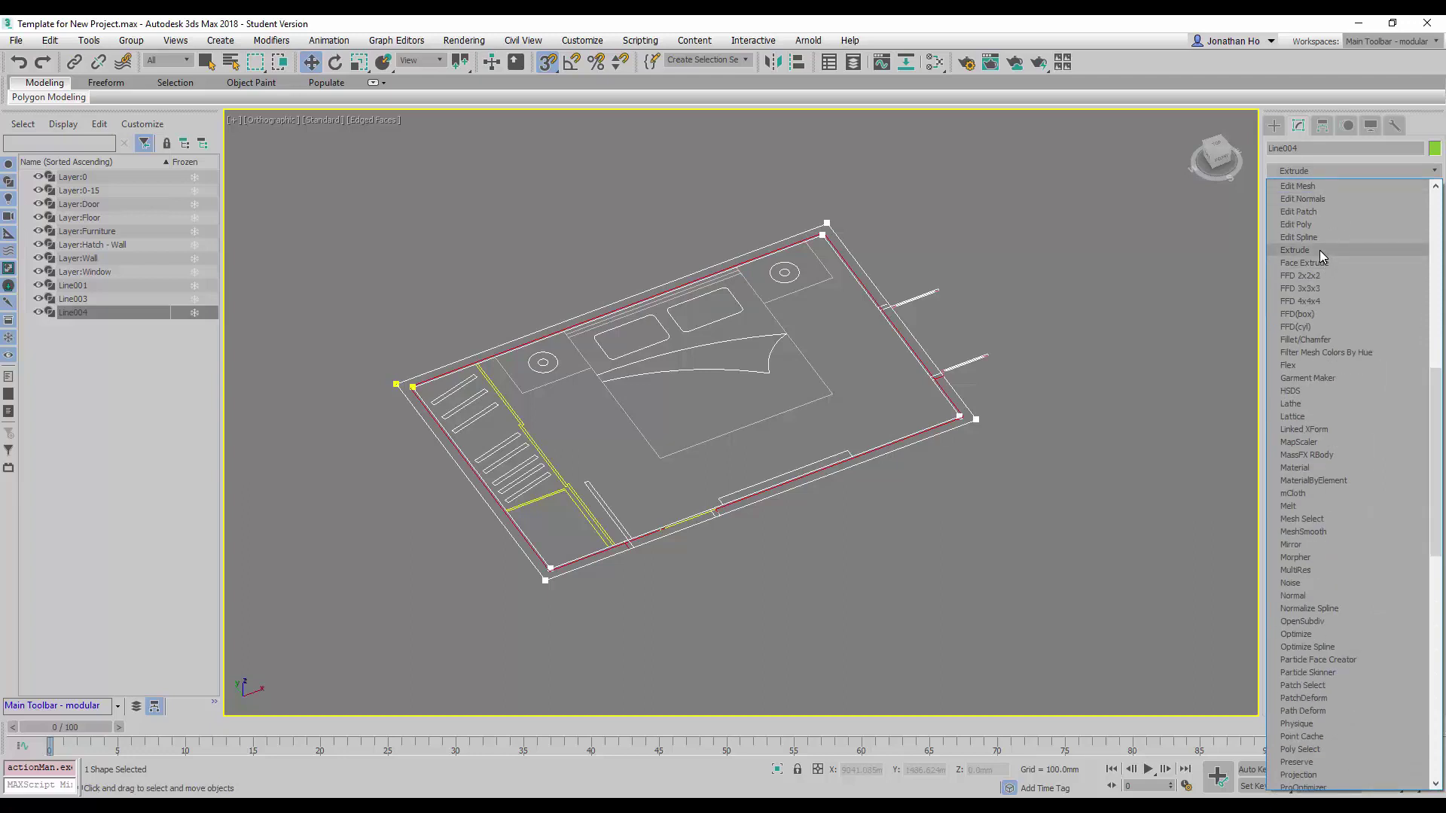
pyautogui.doubleClick(1361, 342)
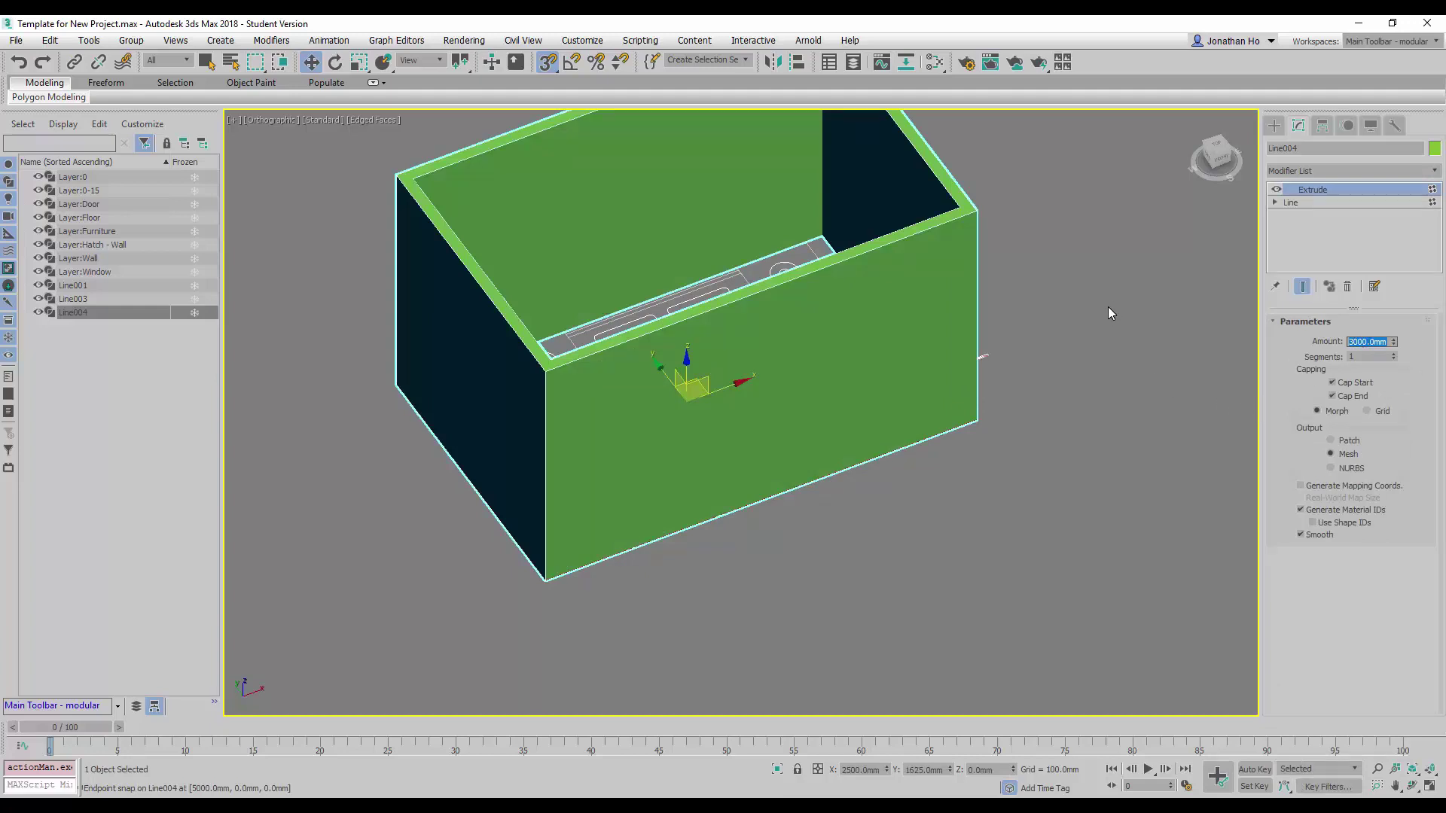
# Show the scene as wireframe over the floor plan and deselect the walls
pyautogui.moveTo(1090, 313); pyautogui.dragTo(1039, 409, button='middle')
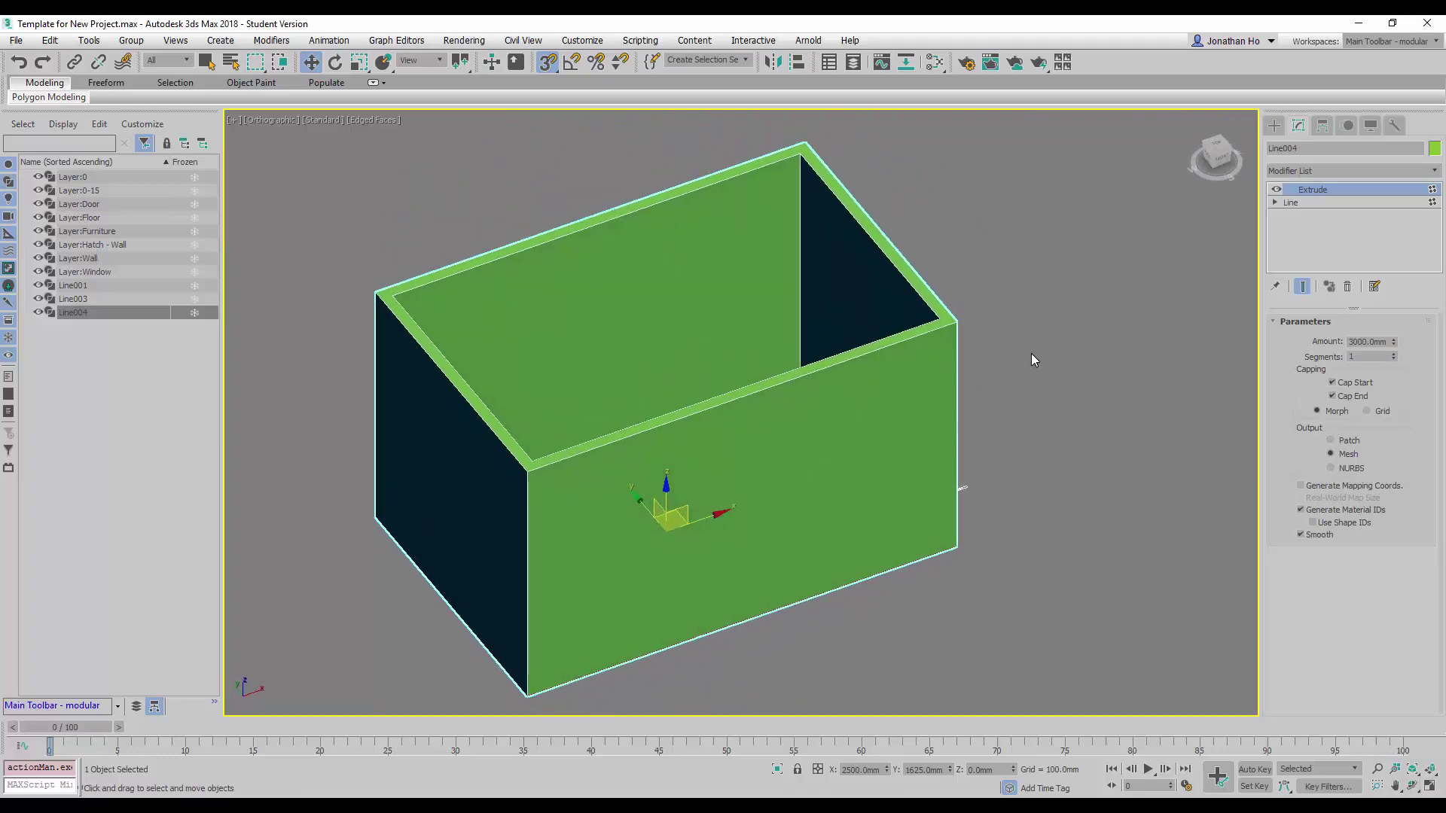
pyautogui.press('F3')
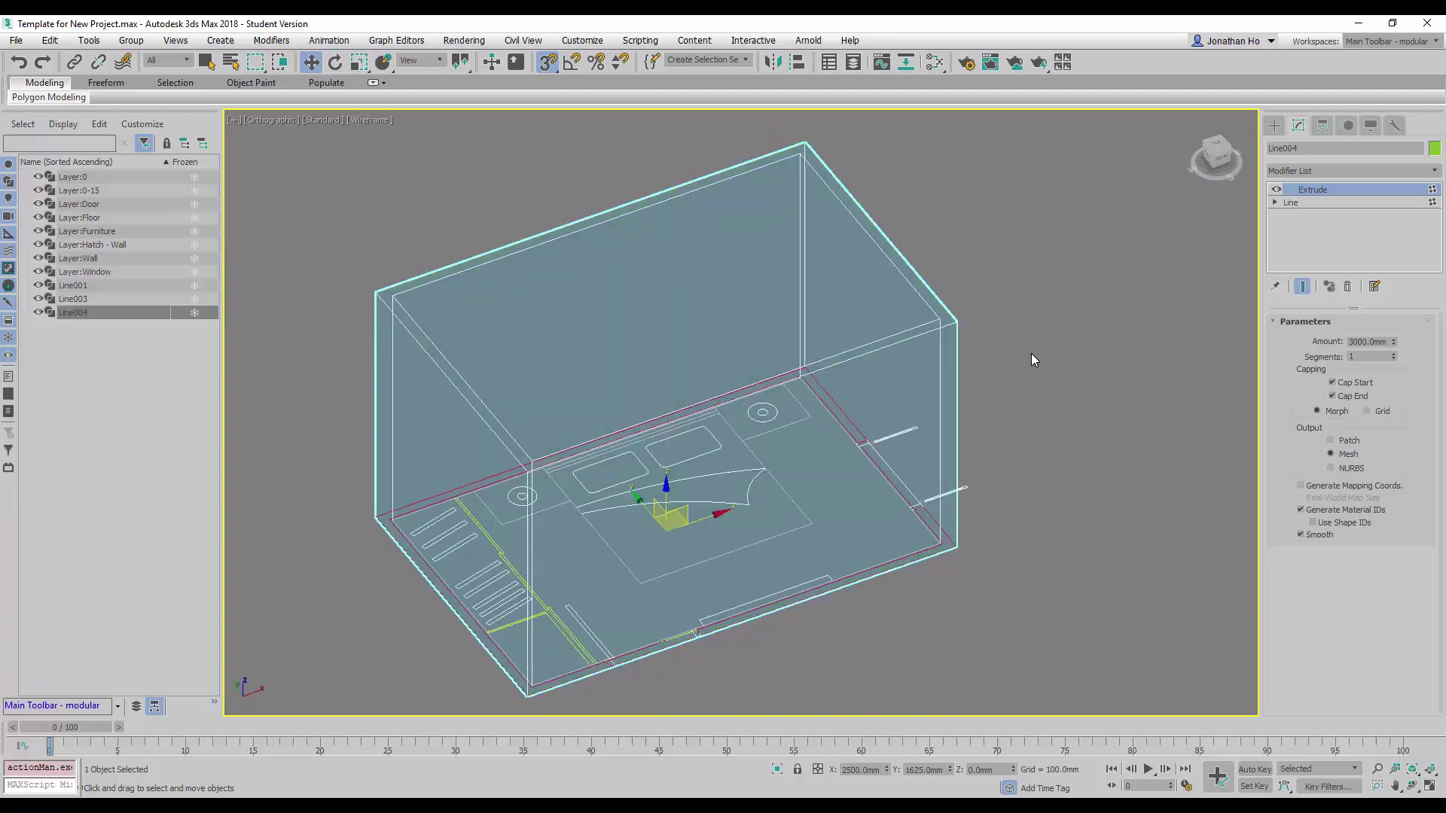
pyautogui.moveTo(1052, 407); pyautogui.dragTo(1058, 392, button='middle')
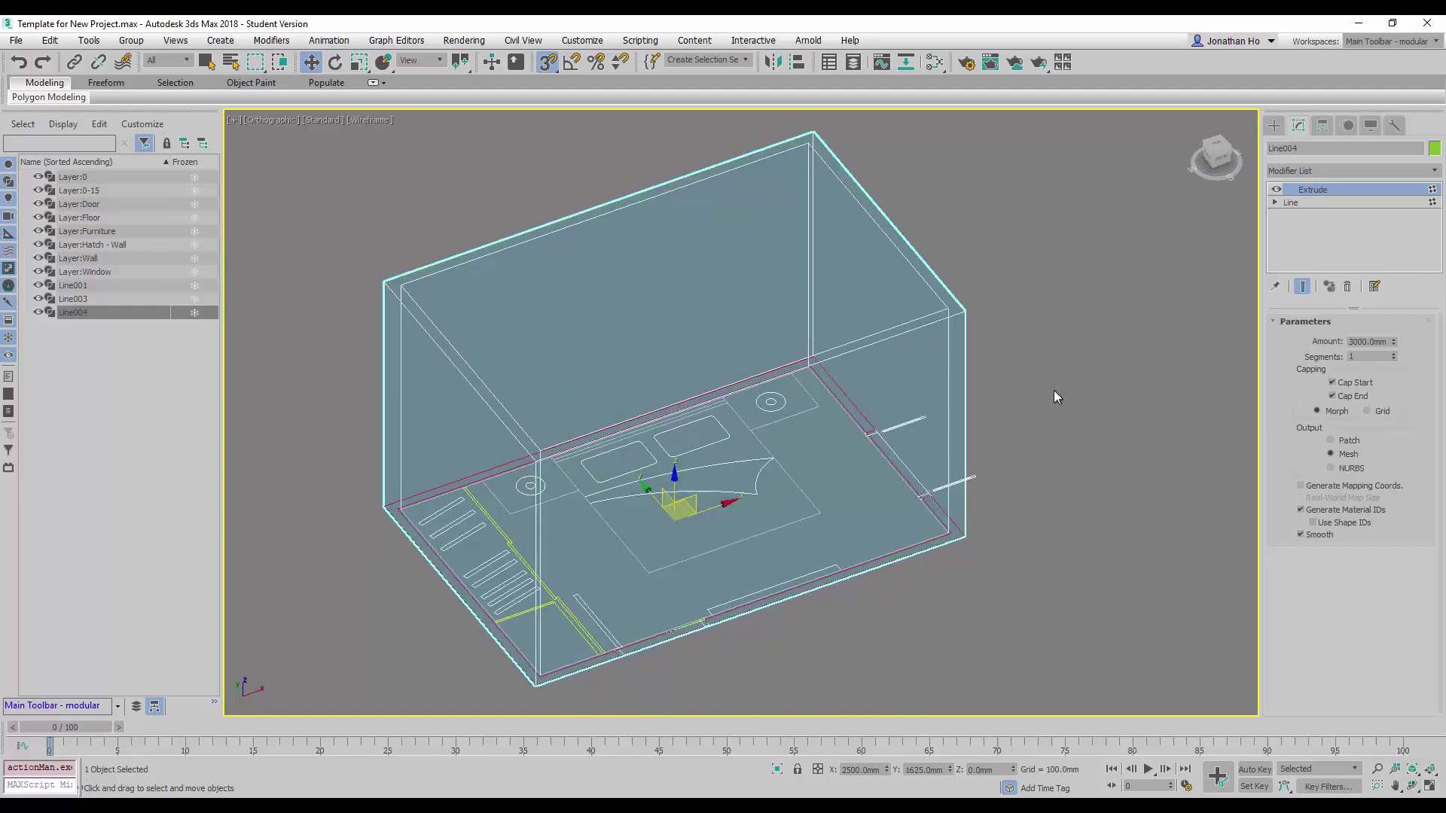
pyautogui.click(1050, 386)
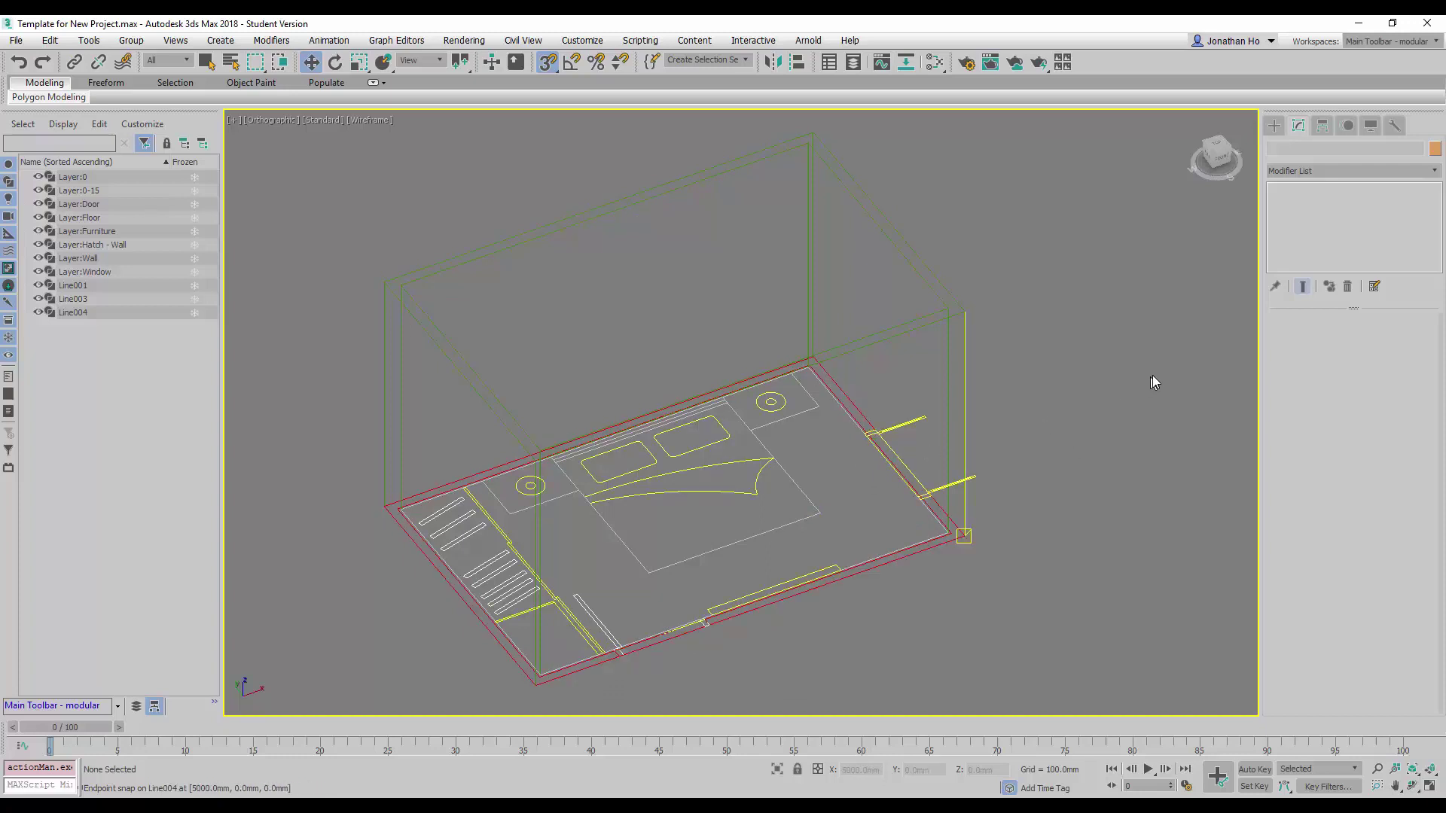
# Build a Standard Primitives box, Box001, 126 by 1050 mm, across the lower door opening
pyautogui.click(1273, 128)
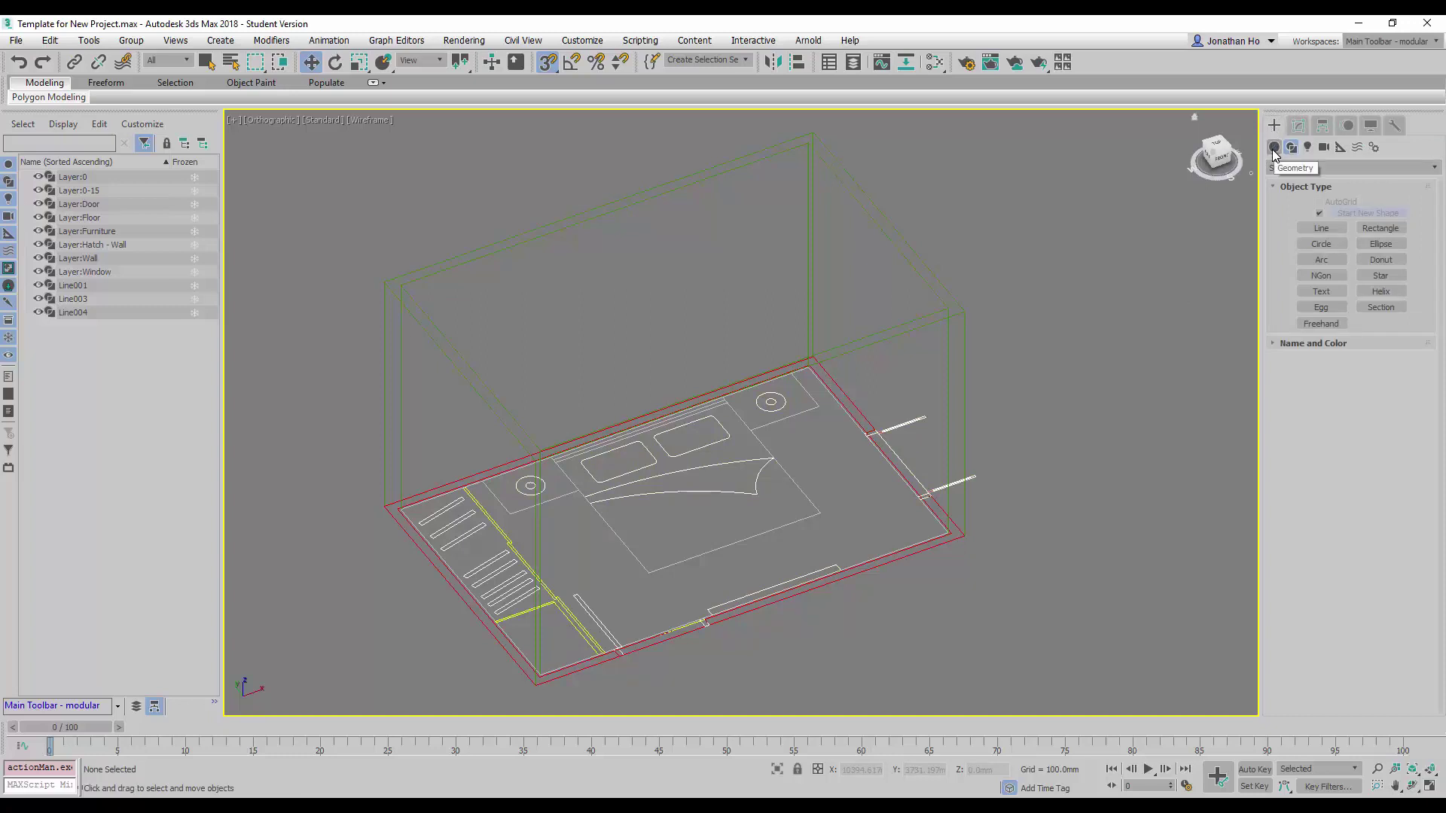
pyautogui.click(1274, 148)
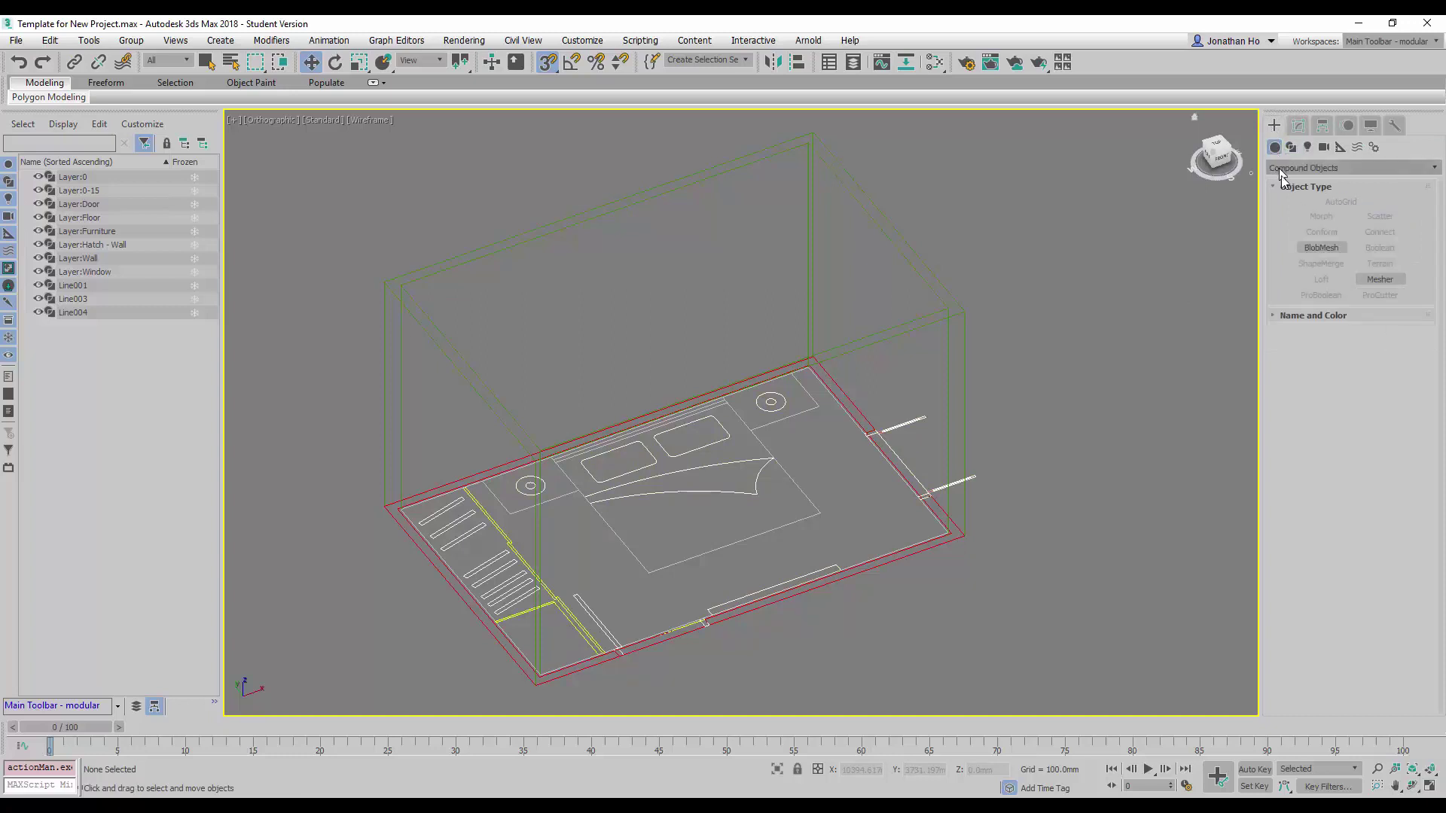
pyautogui.click(1281, 170)
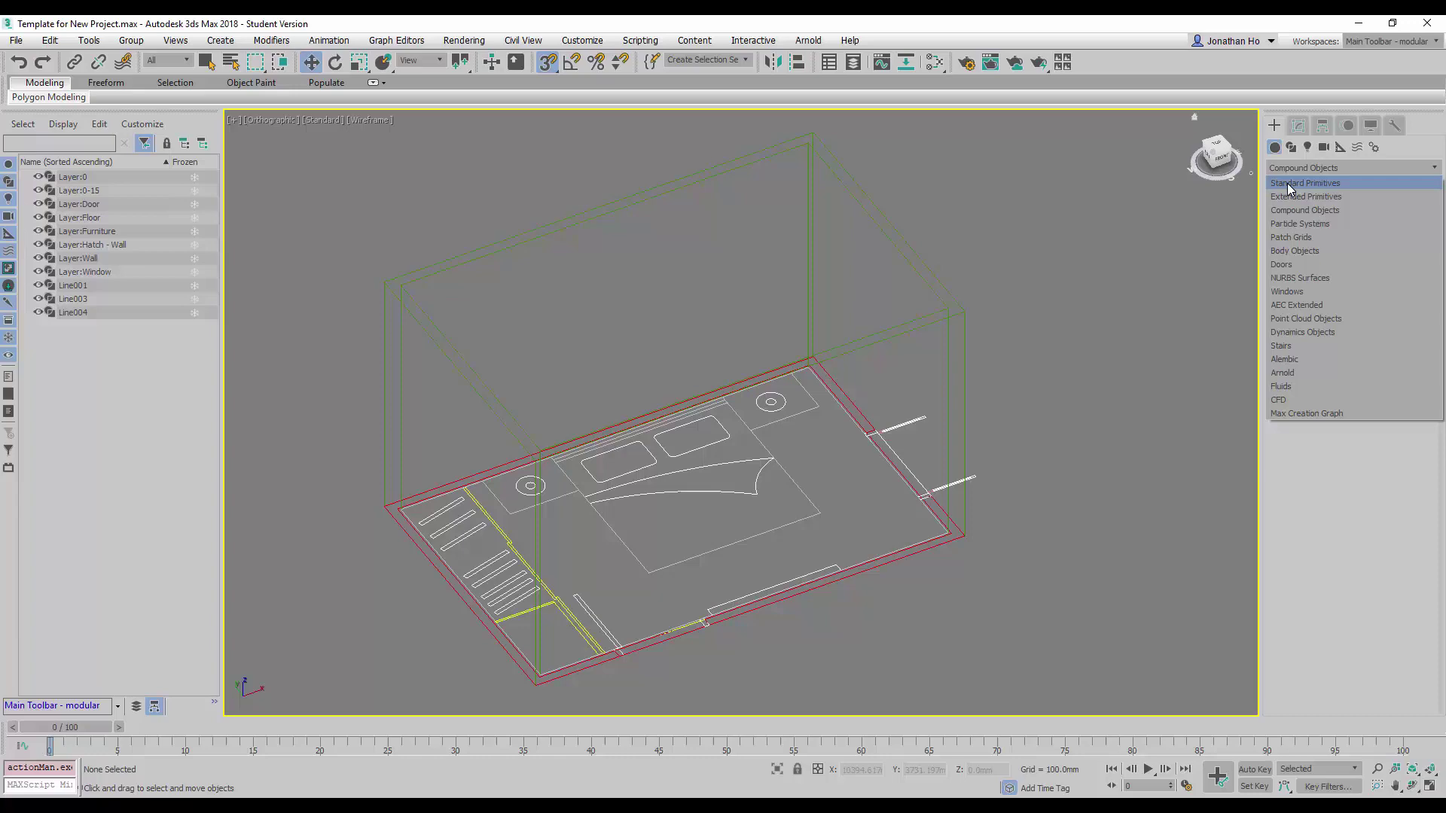
pyautogui.click(1286, 183)
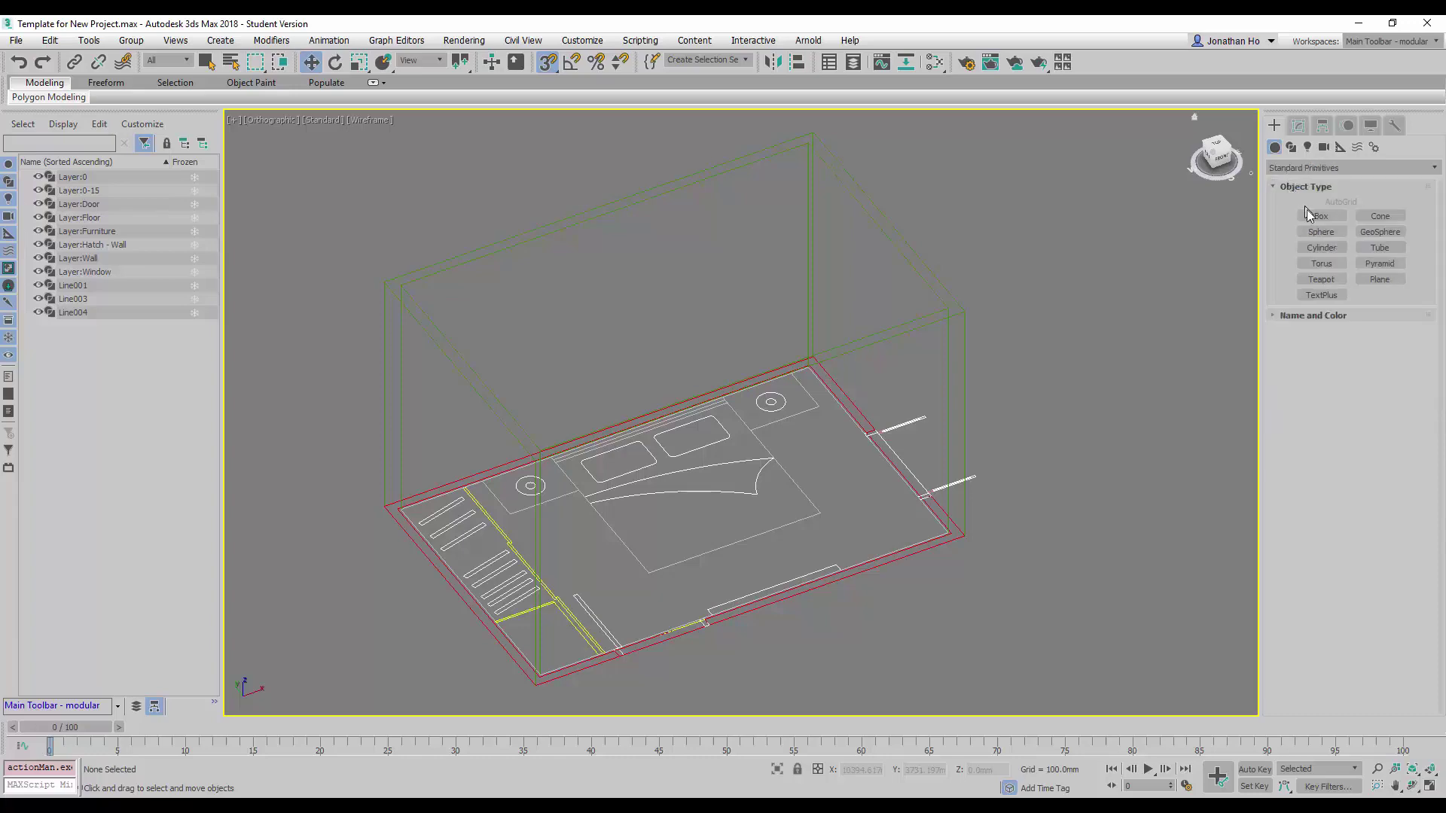
pyautogui.click(1314, 216)
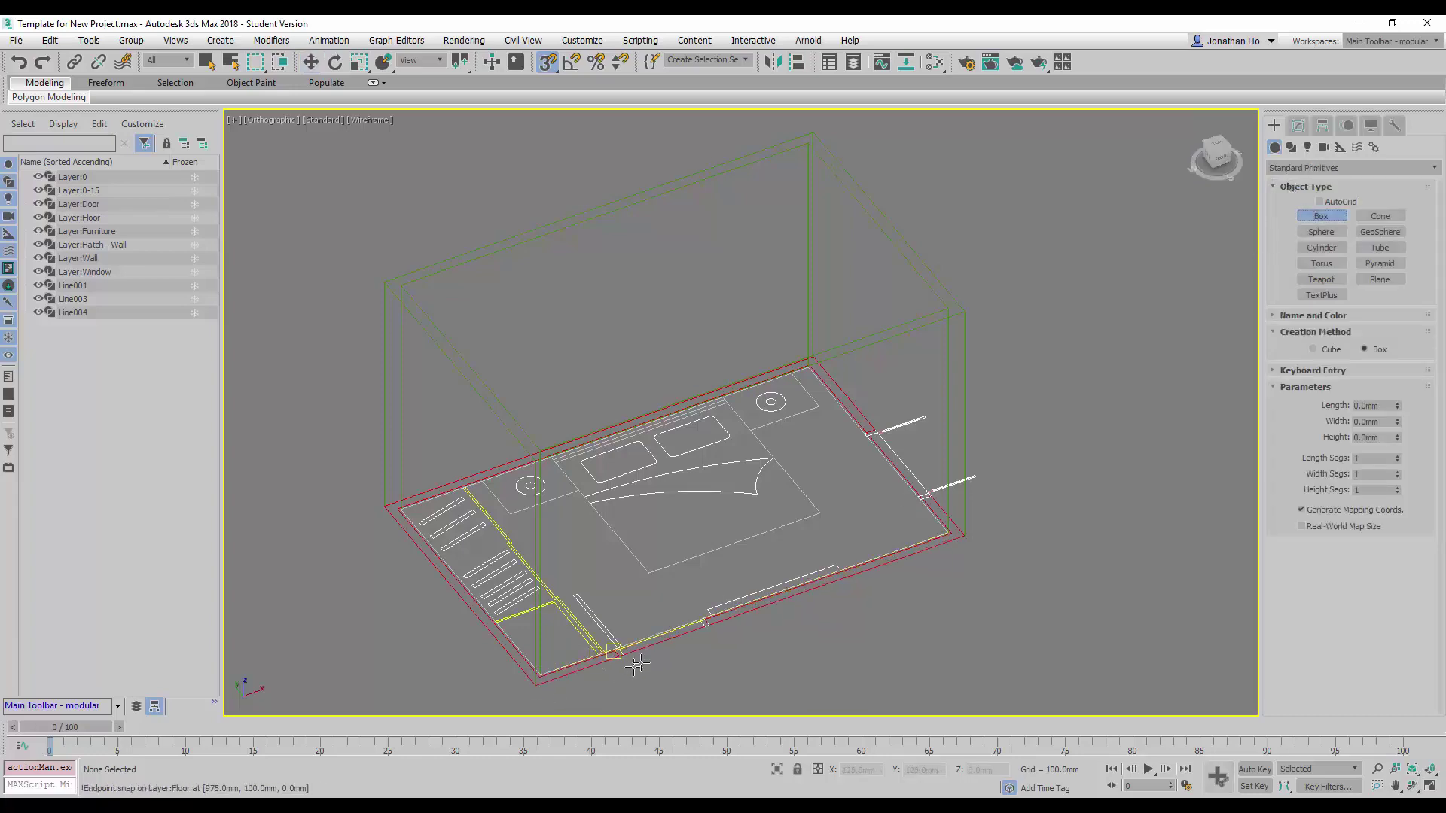
pyautogui.scroll(4, 637, 664)
pyautogui.scroll(2, 539, 600)
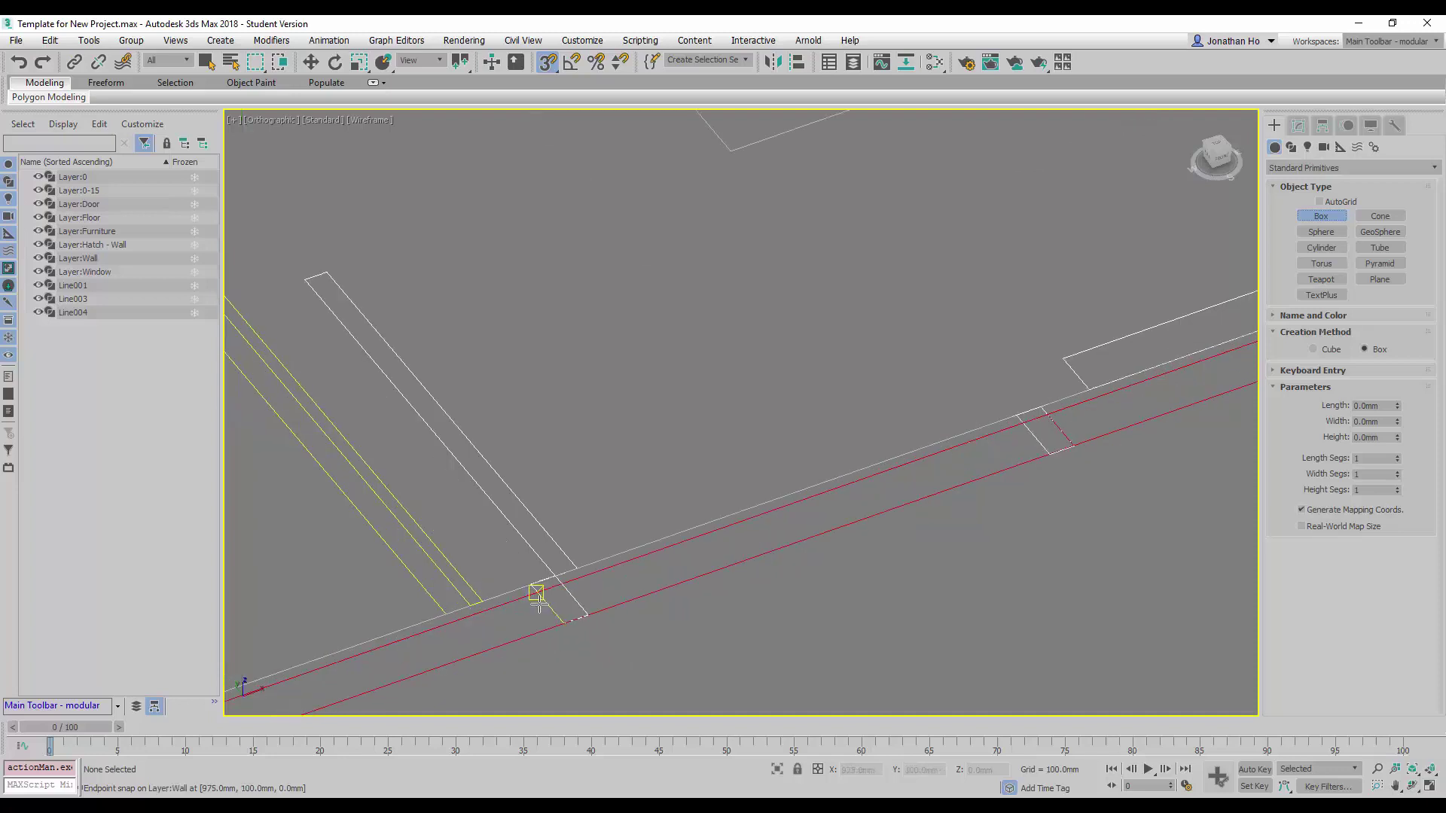
pyautogui.moveTo(531, 585); pyautogui.dragTo(1071, 447)
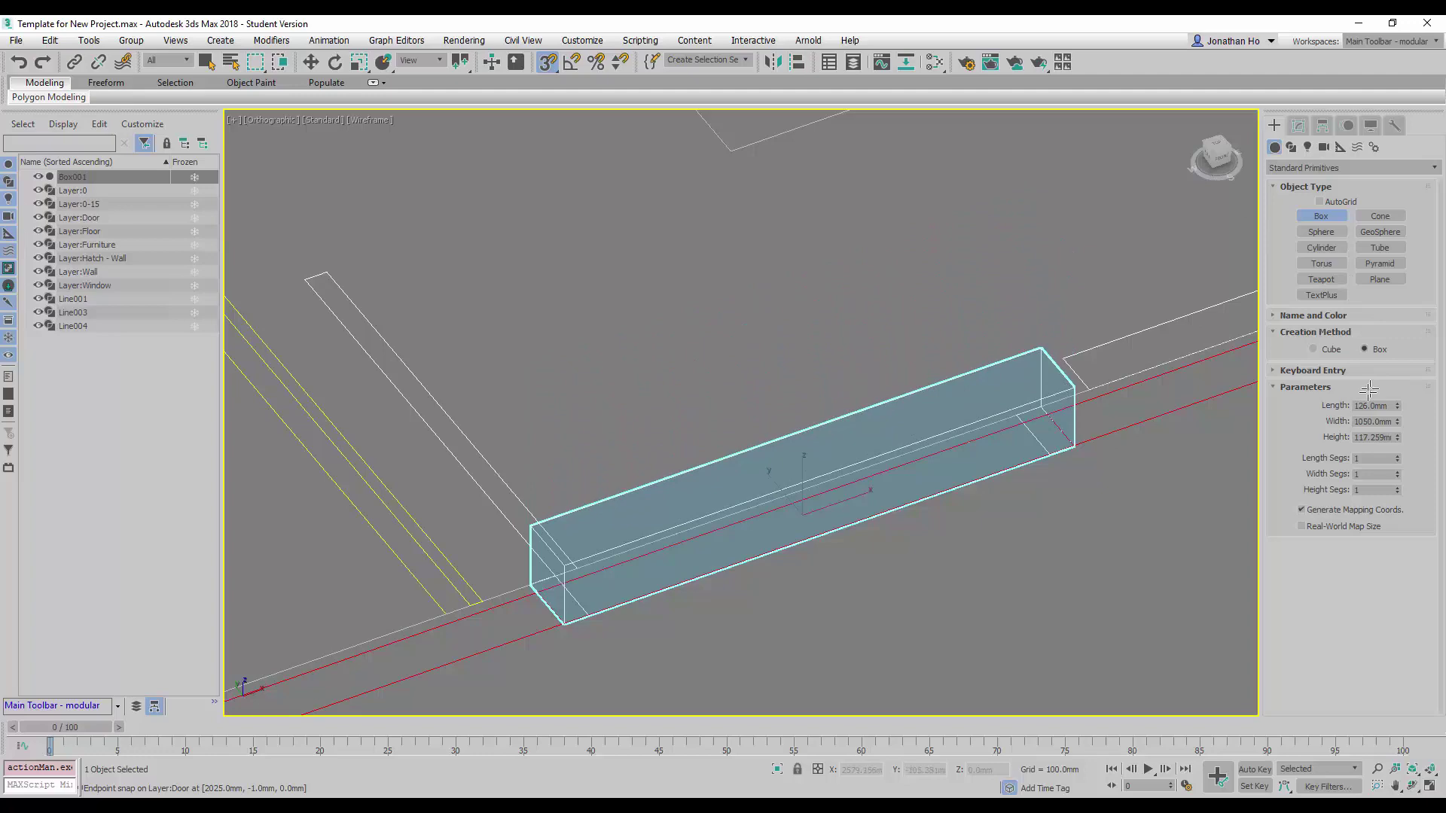
pyautogui.click(1021, 145)
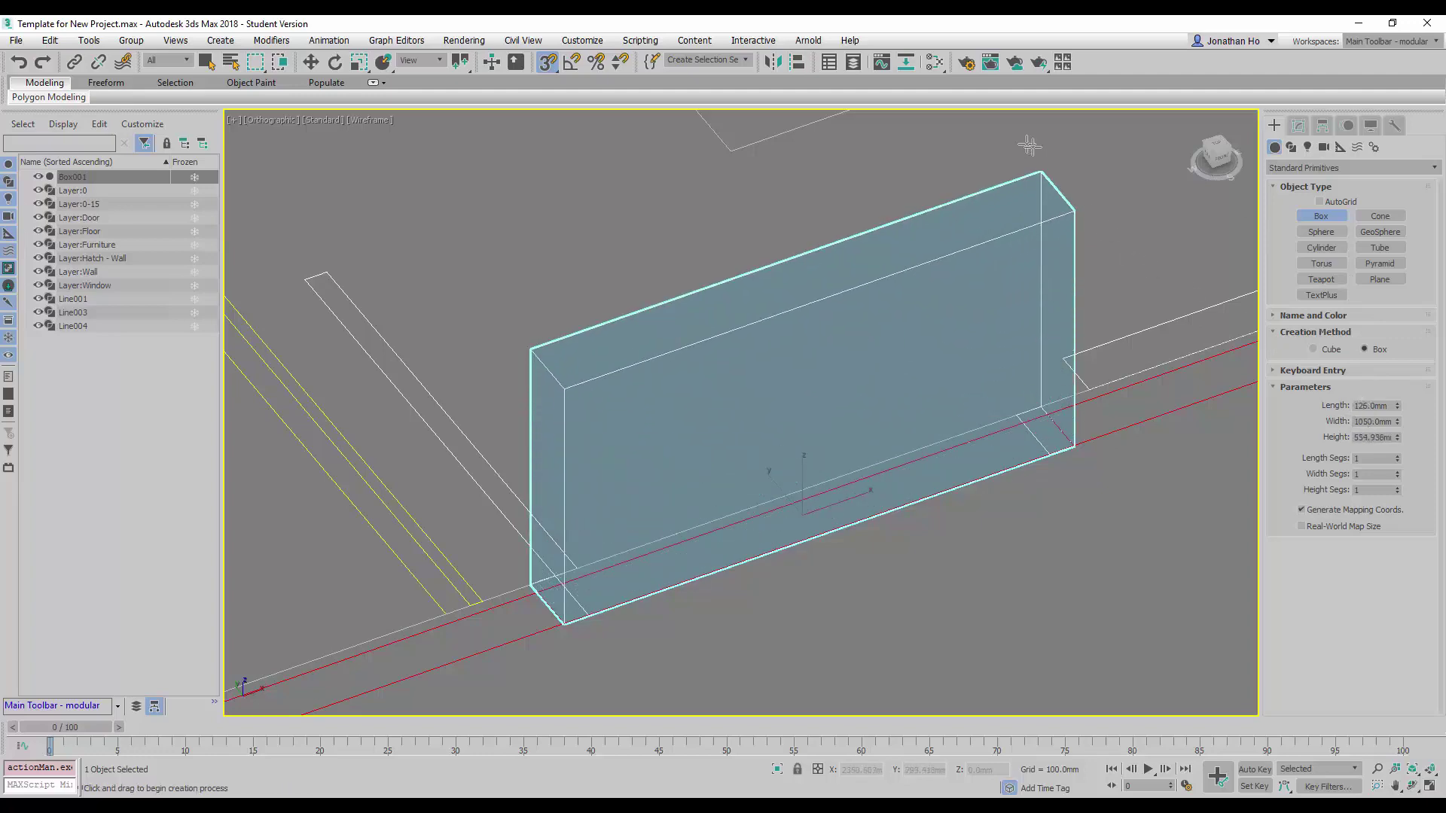
pyautogui.scroll(-8, 933, 372)
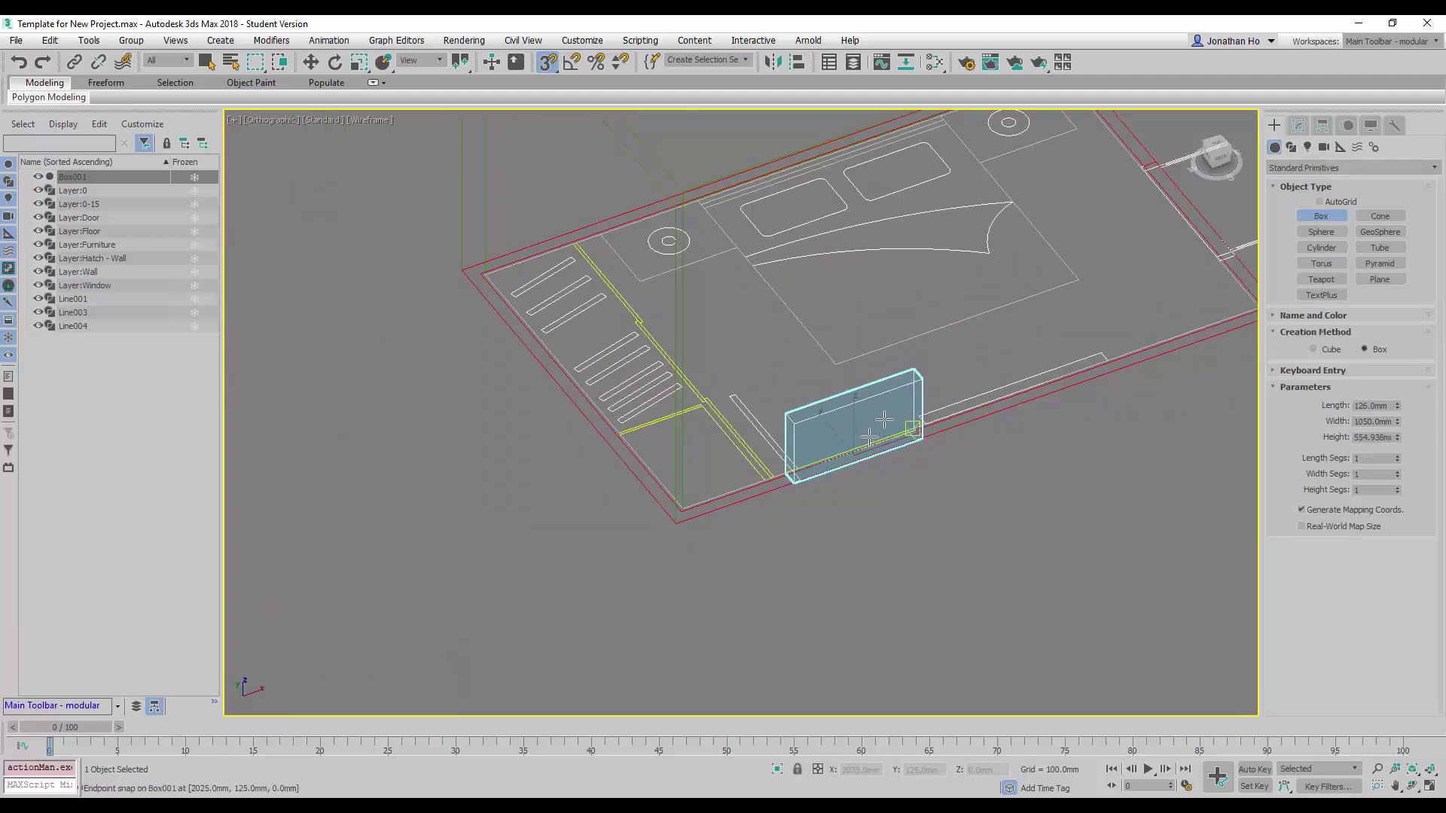
# Set Box001's Height to 2200 mm and its Length to about 623.7 mm
pyautogui.click(1298, 127)
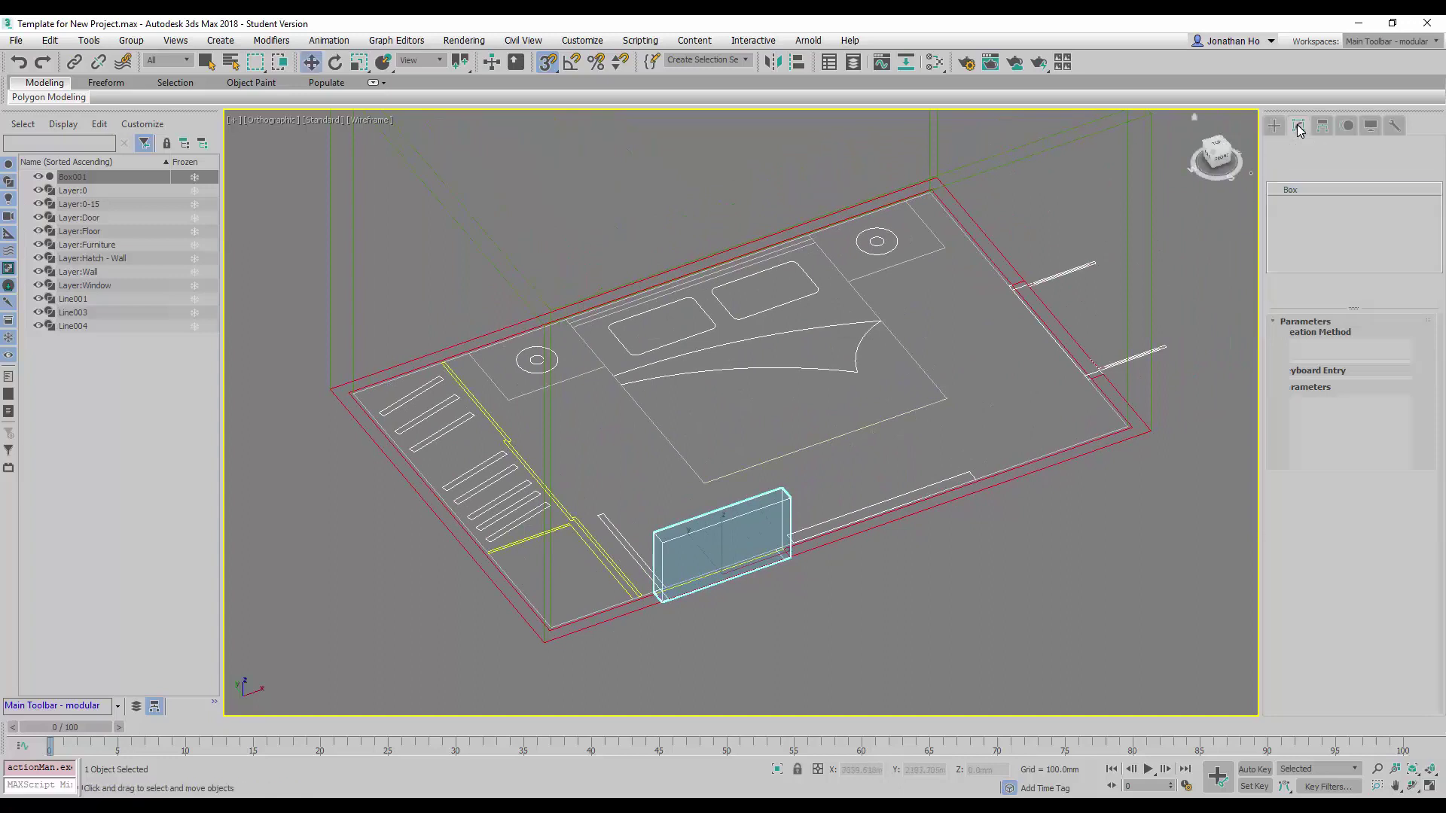
pyautogui.doubleClick(1365, 372)
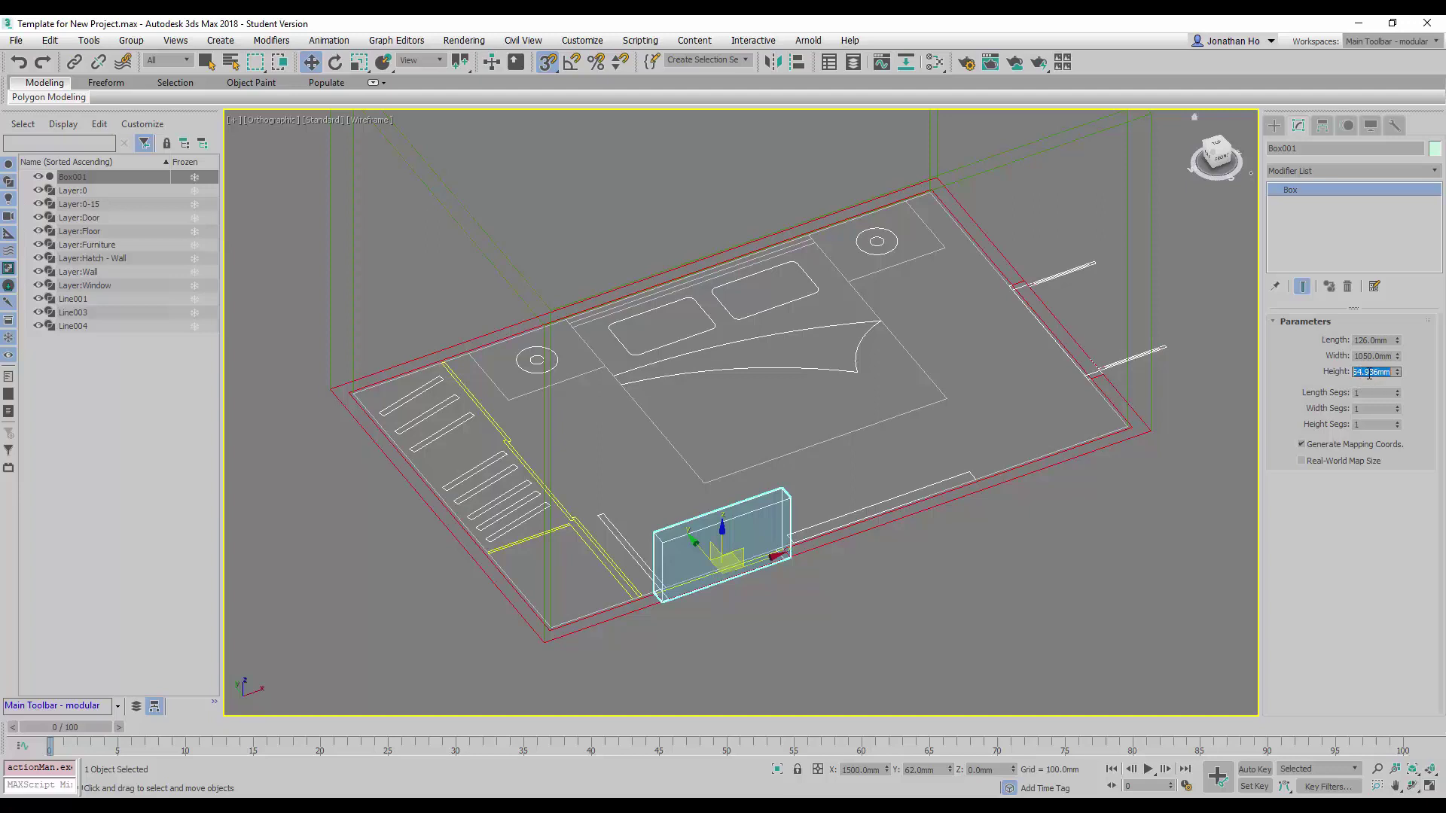
pyautogui.write('2200')
pyautogui.press('Return')
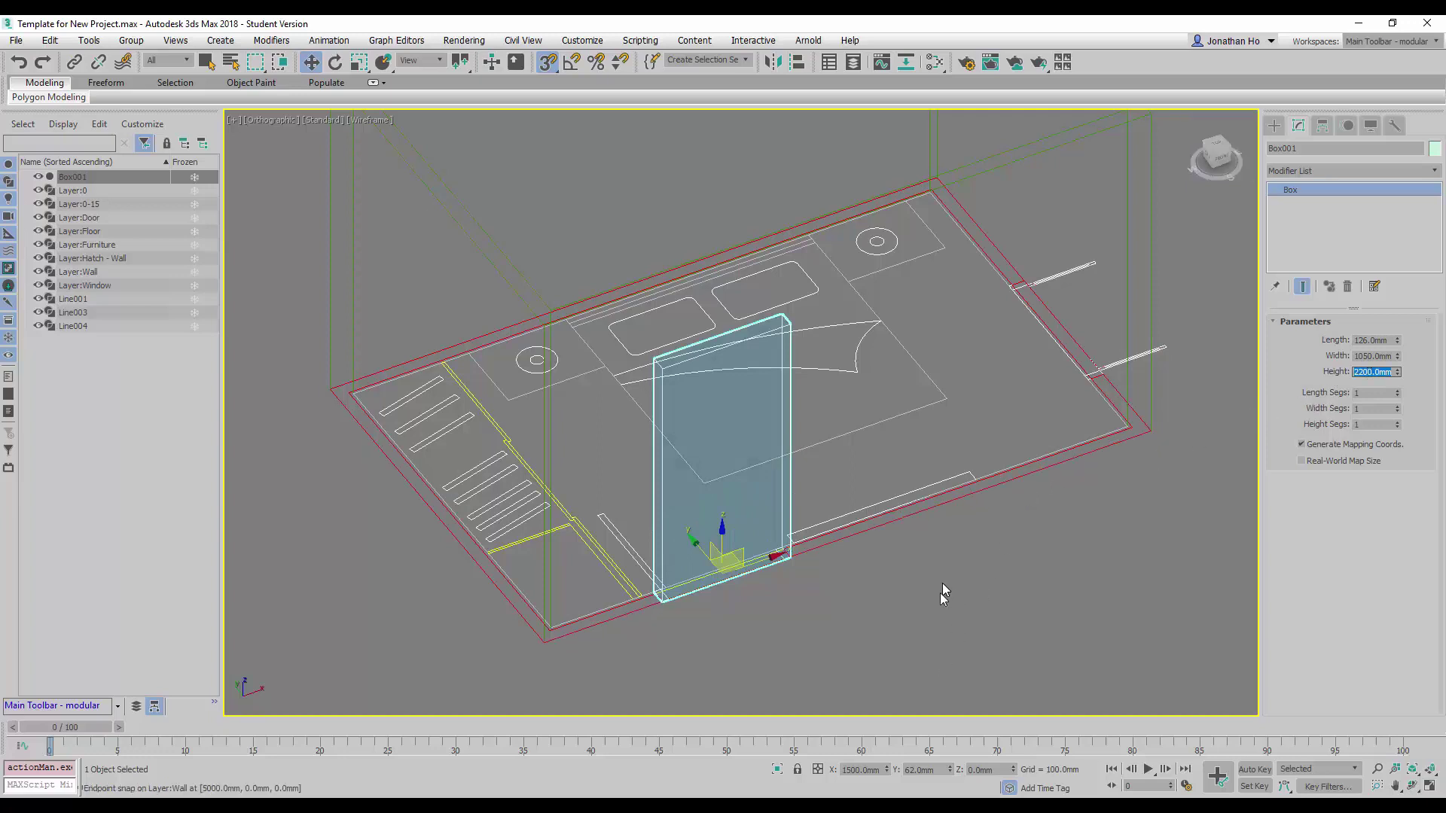
pyautogui.click(1368, 340)
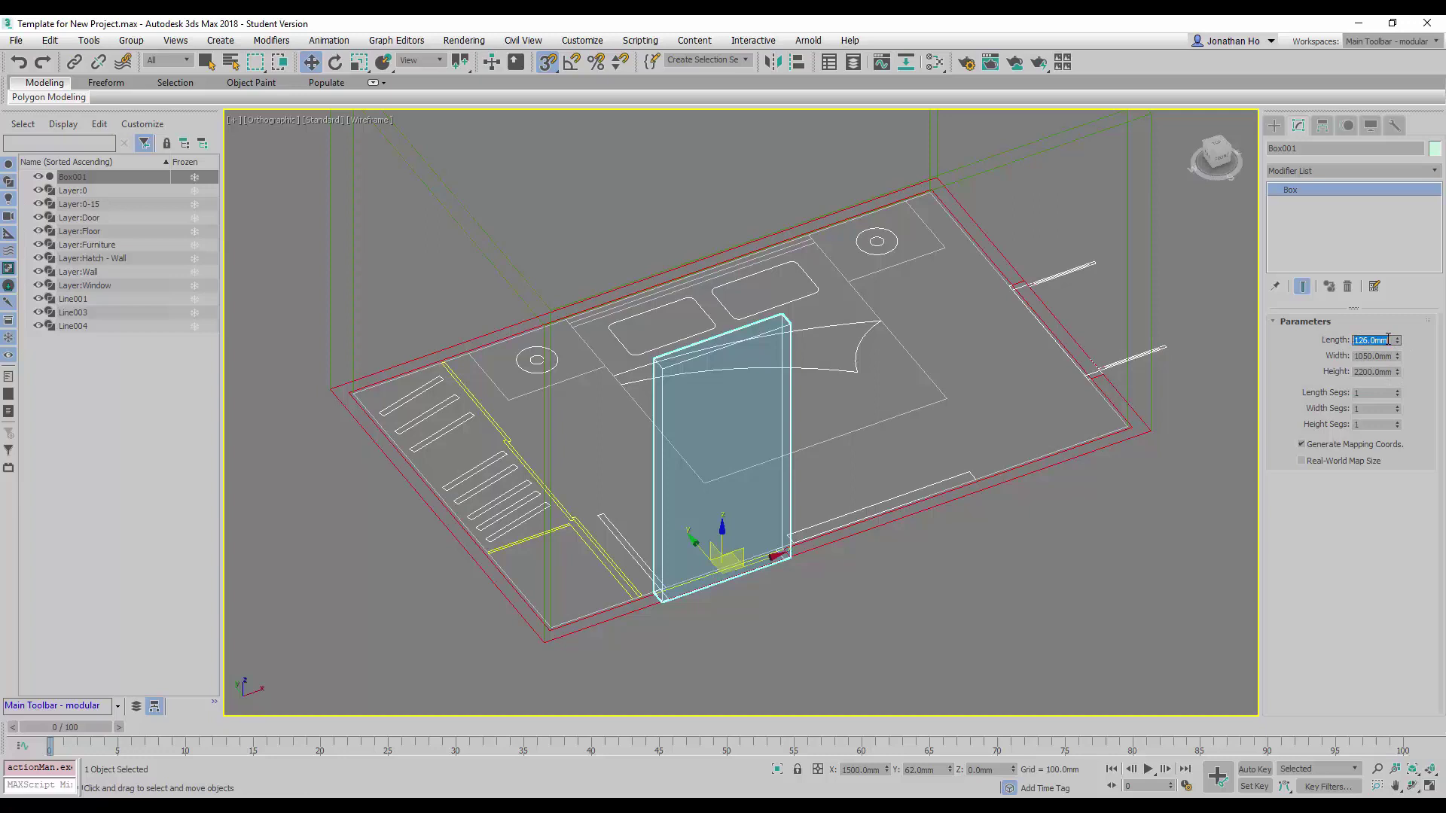
pyautogui.moveTo(1397, 342); pyautogui.dragTo(1393, 192)
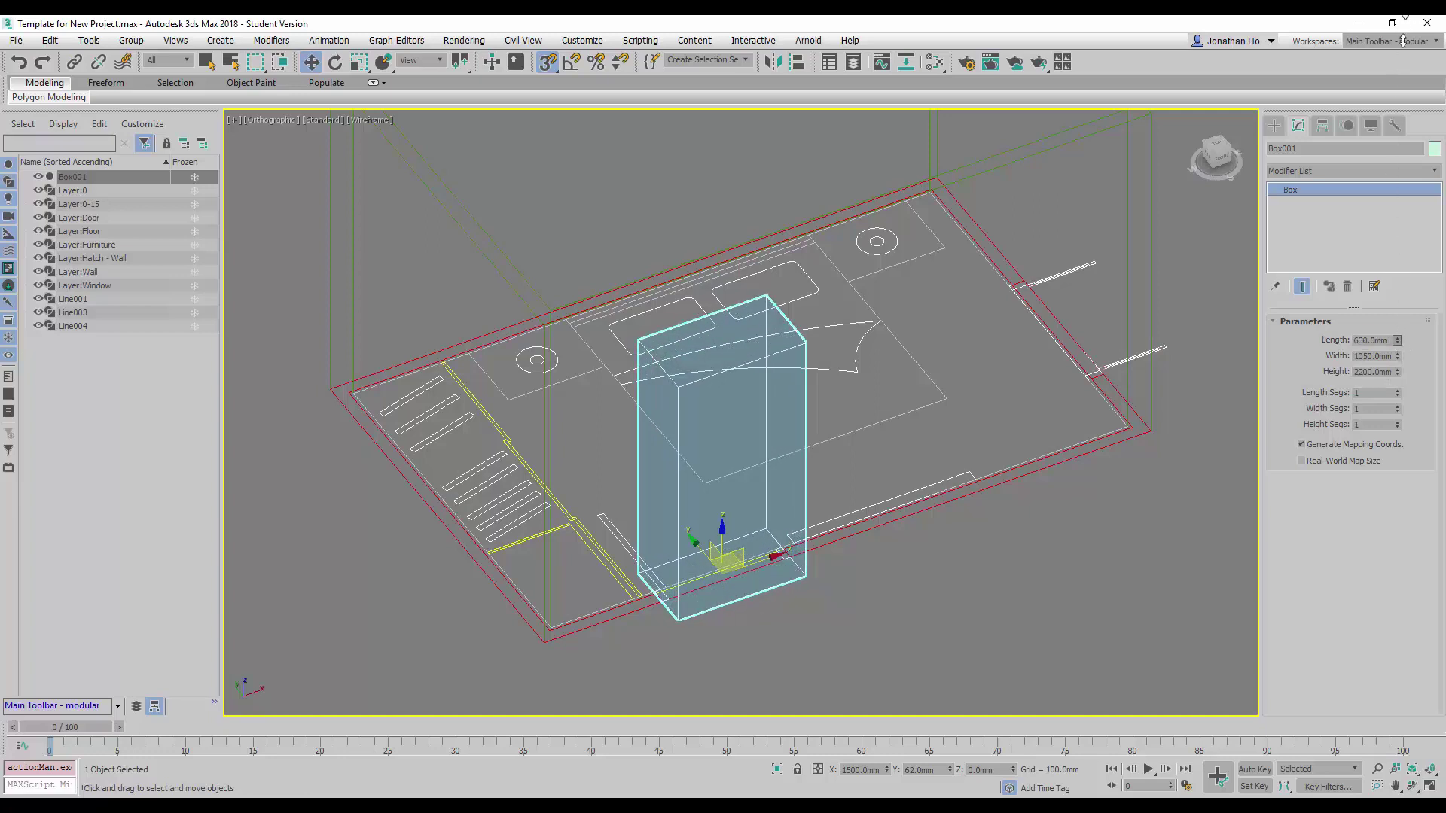
pyautogui.write('0')
pyautogui.press('Return')
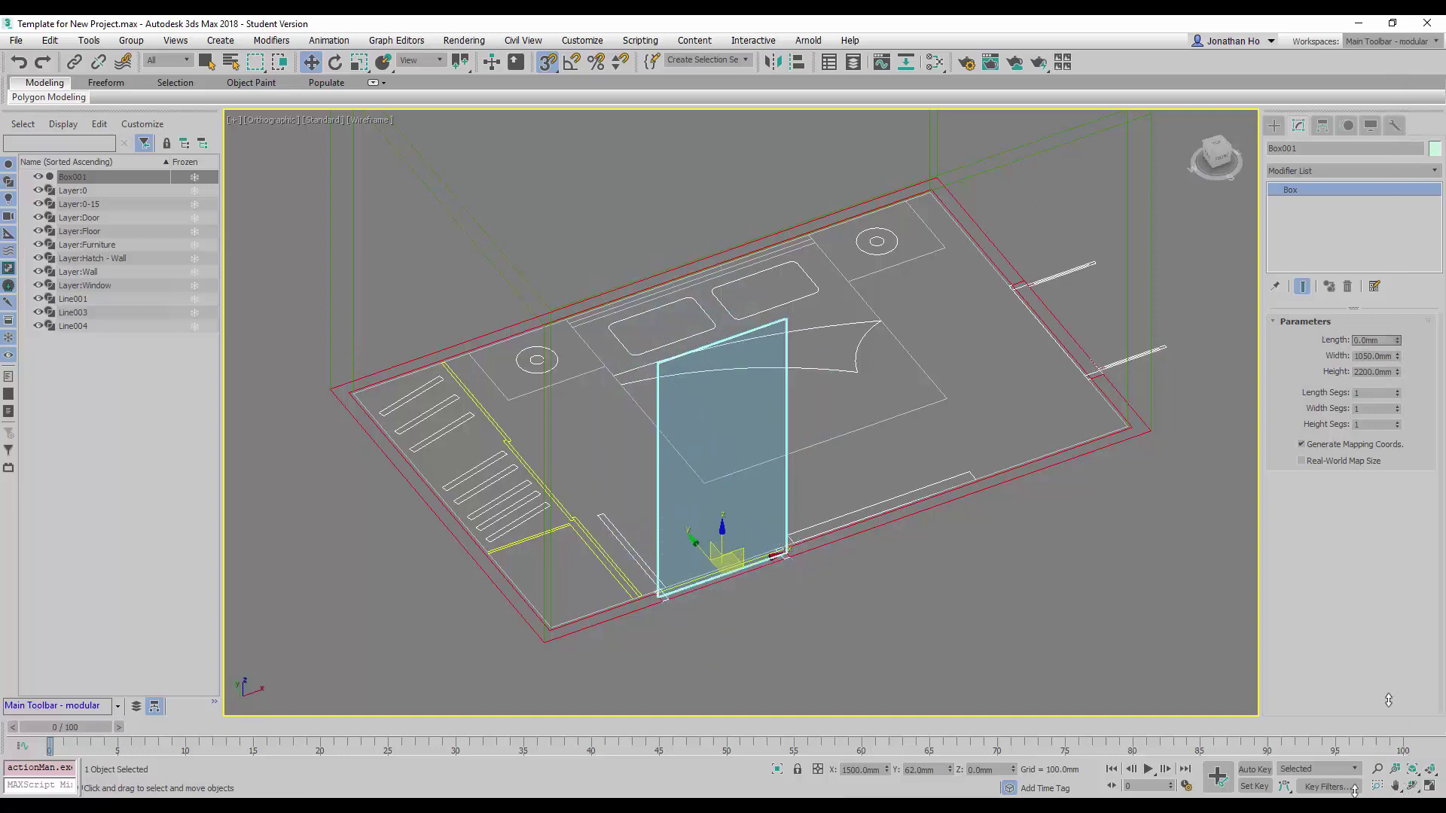
pyautogui.moveTo(1387, 700); pyautogui.dragTo(1353, 33)
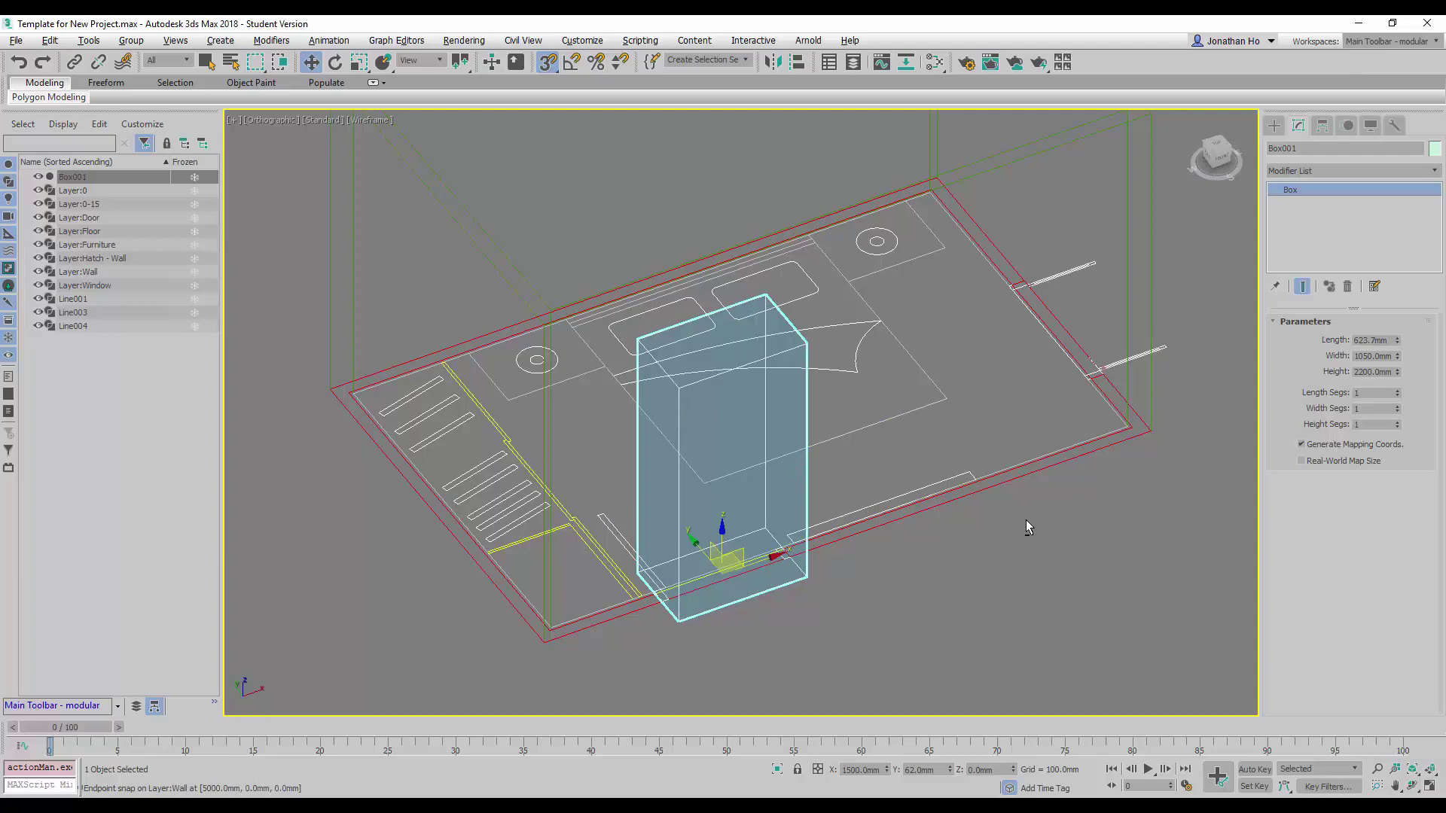
pyautogui.keyDown('alt'); pyautogui.moveTo(1026, 519); pyautogui.dragTo(678, 385, button='middle'); pyautogui.keyUp('alt')
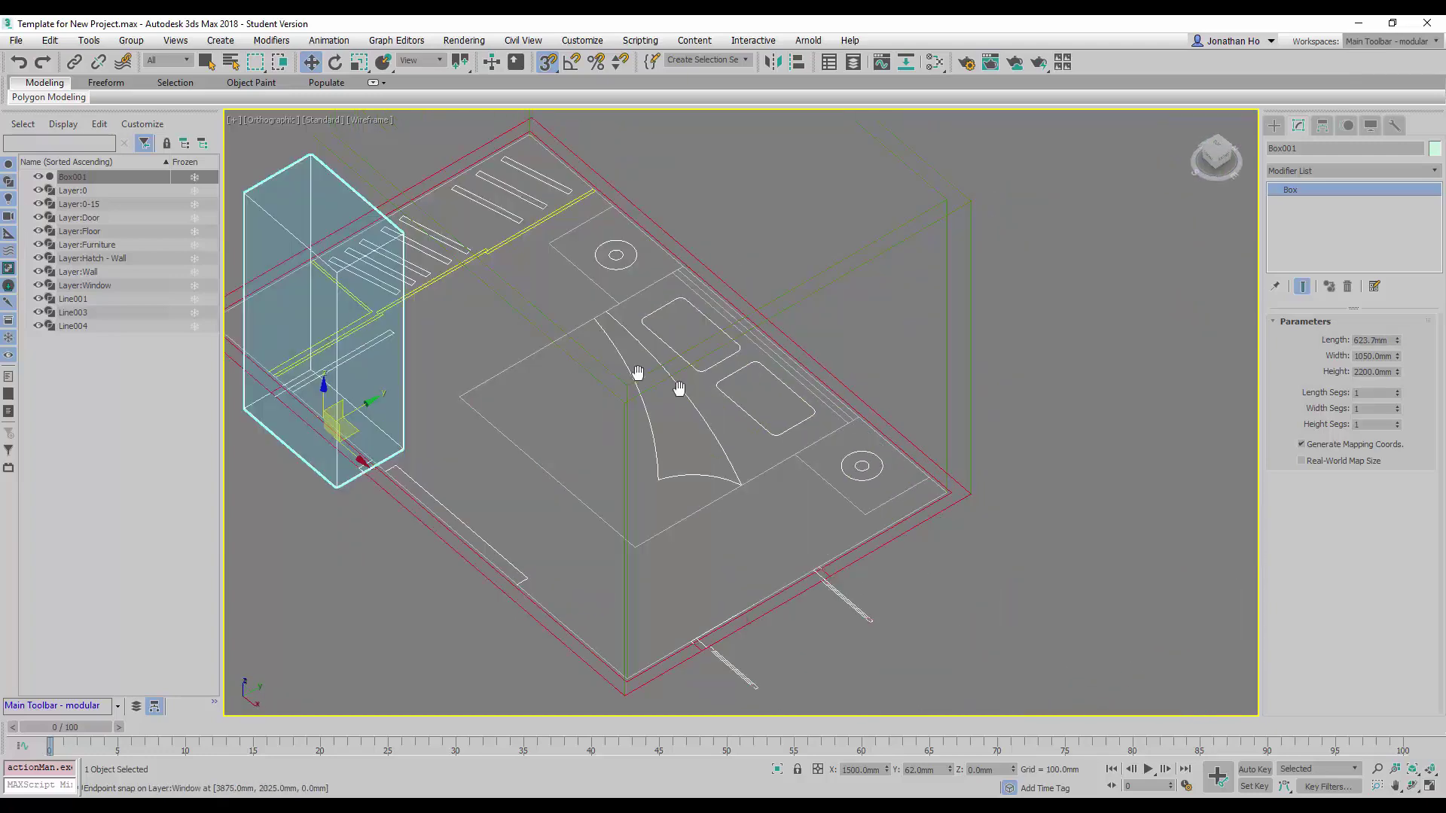
# Draw Box002 along the window opening, 1200 by 125 mm and about 611 mm tall
pyautogui.scroll(5, 565, 346)
pyautogui.scroll(-3, 687, 449)
pyautogui.moveTo(687, 449); pyautogui.dragTo(837, 446, button='middle')
pyautogui.scroll(3, 791, 497)
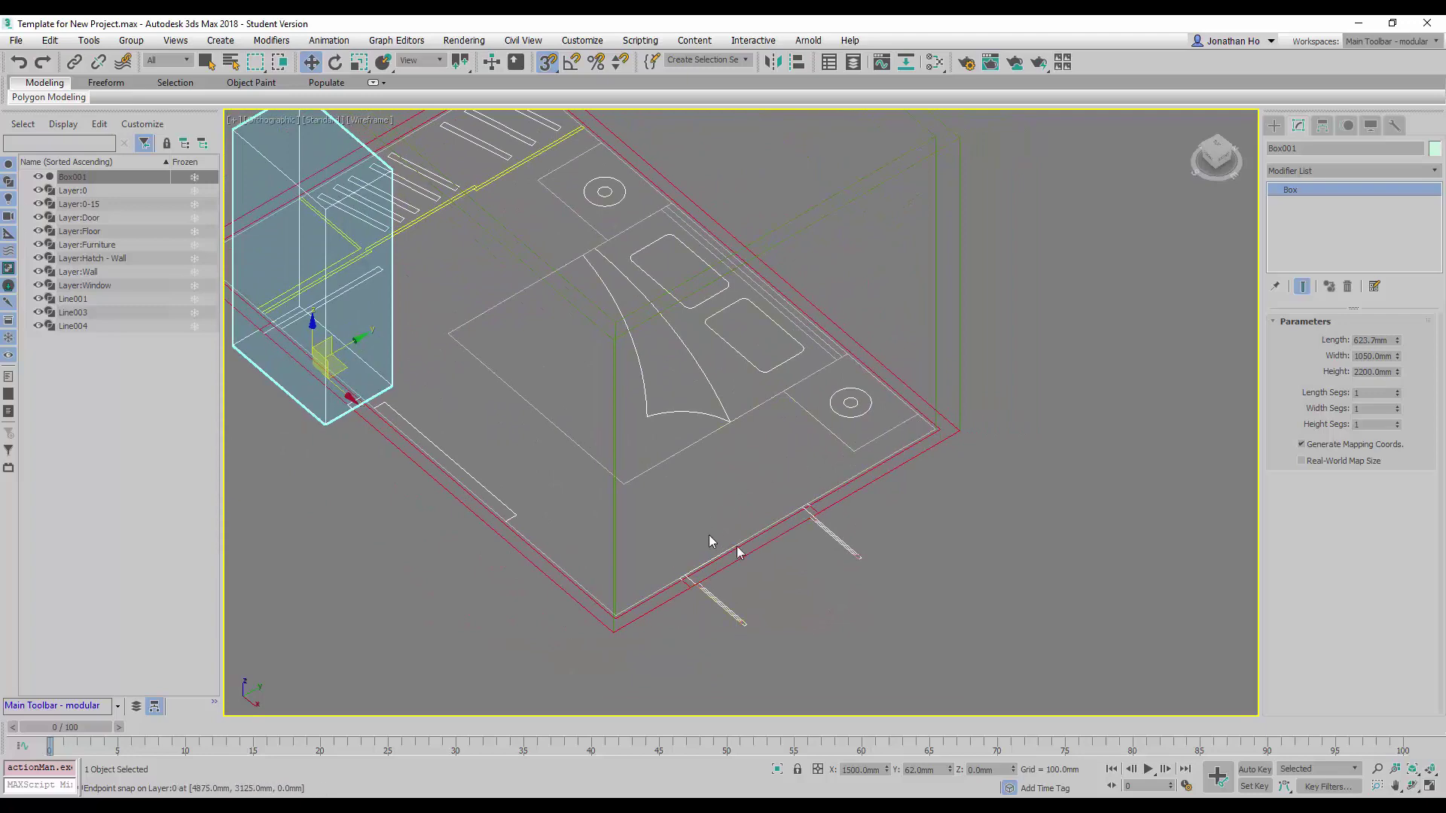
pyautogui.click(1273, 127)
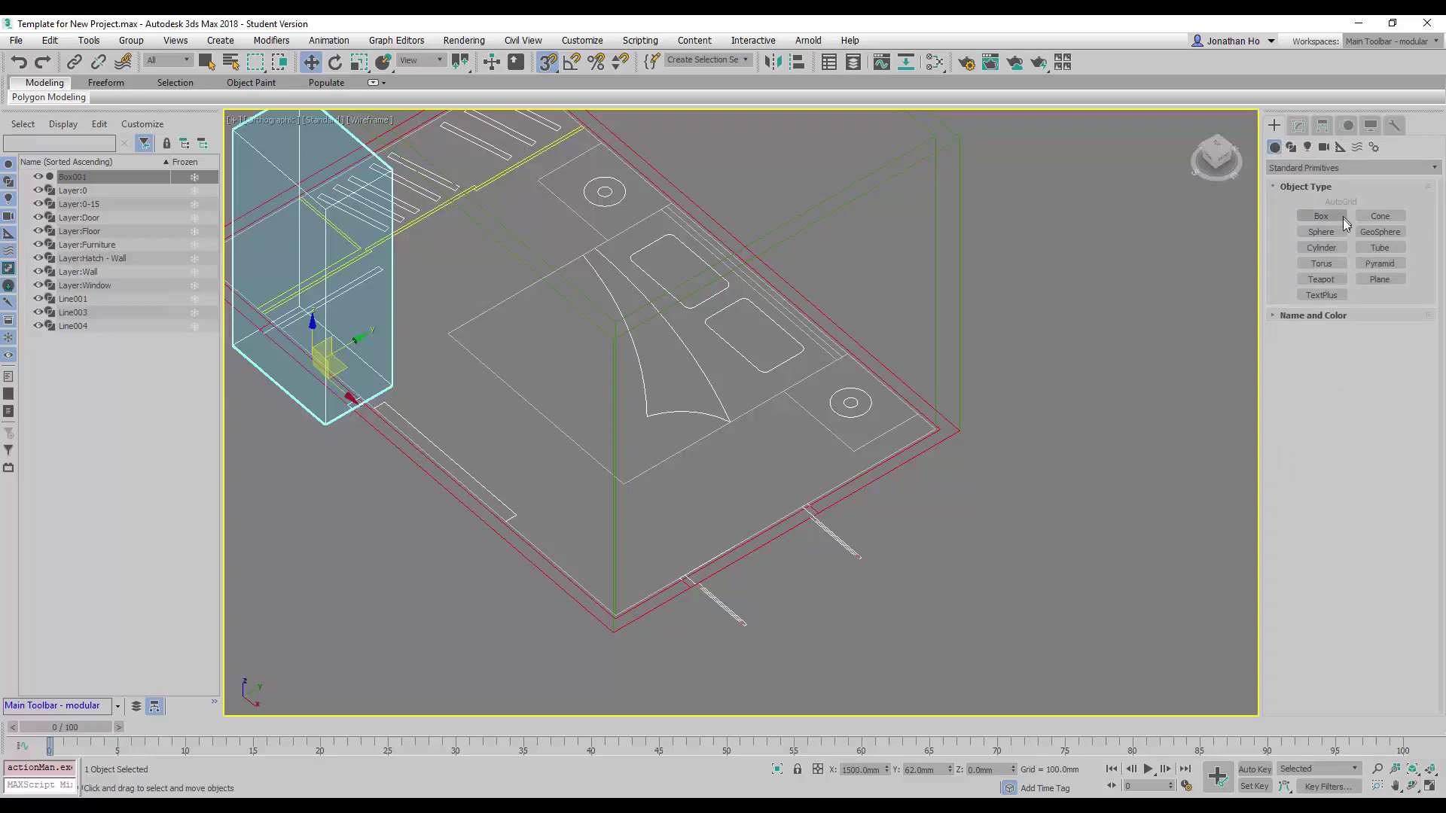
pyautogui.click(1320, 216)
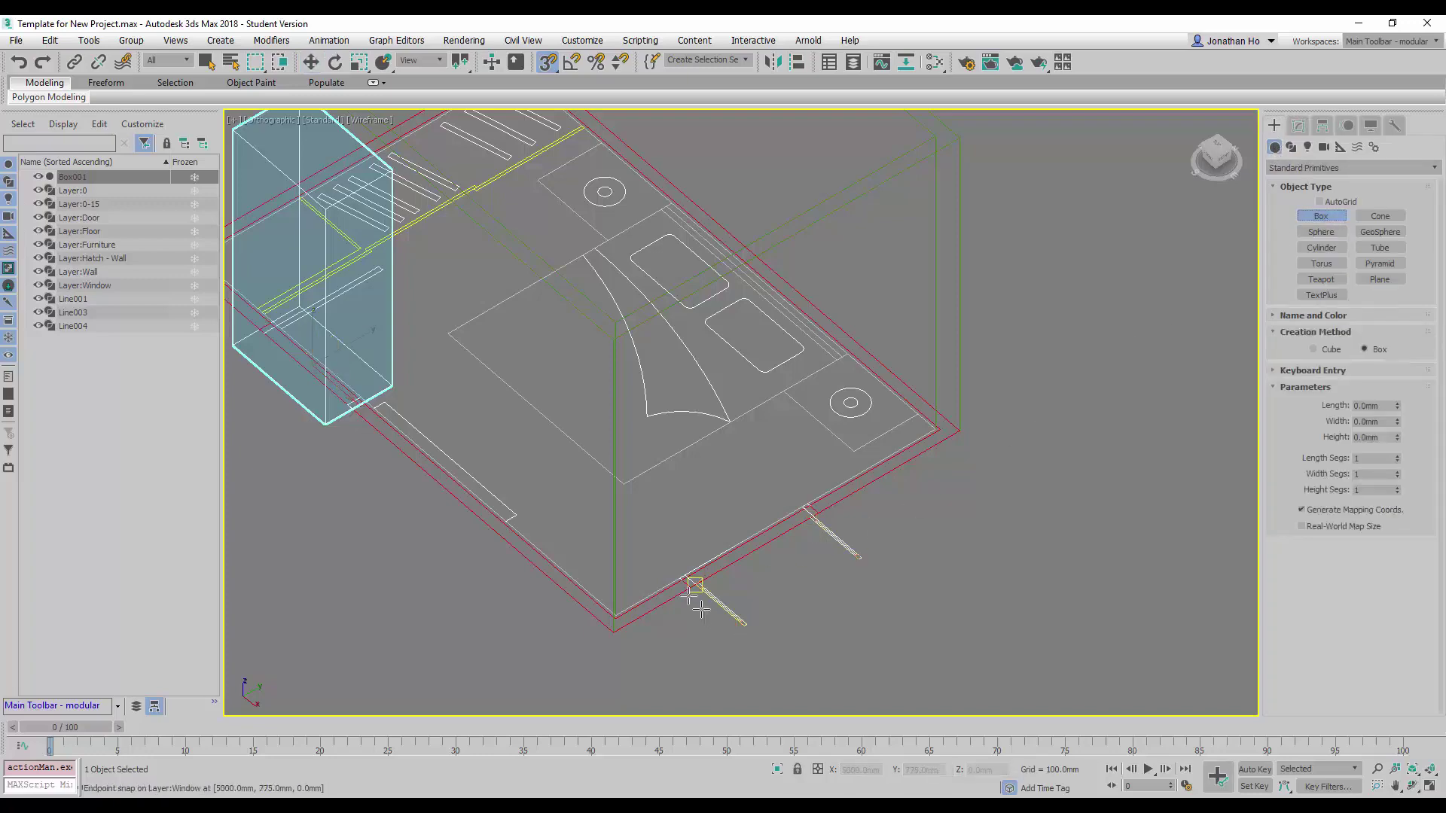
pyautogui.scroll(3, 685, 589)
pyautogui.scroll(2, 684, 586)
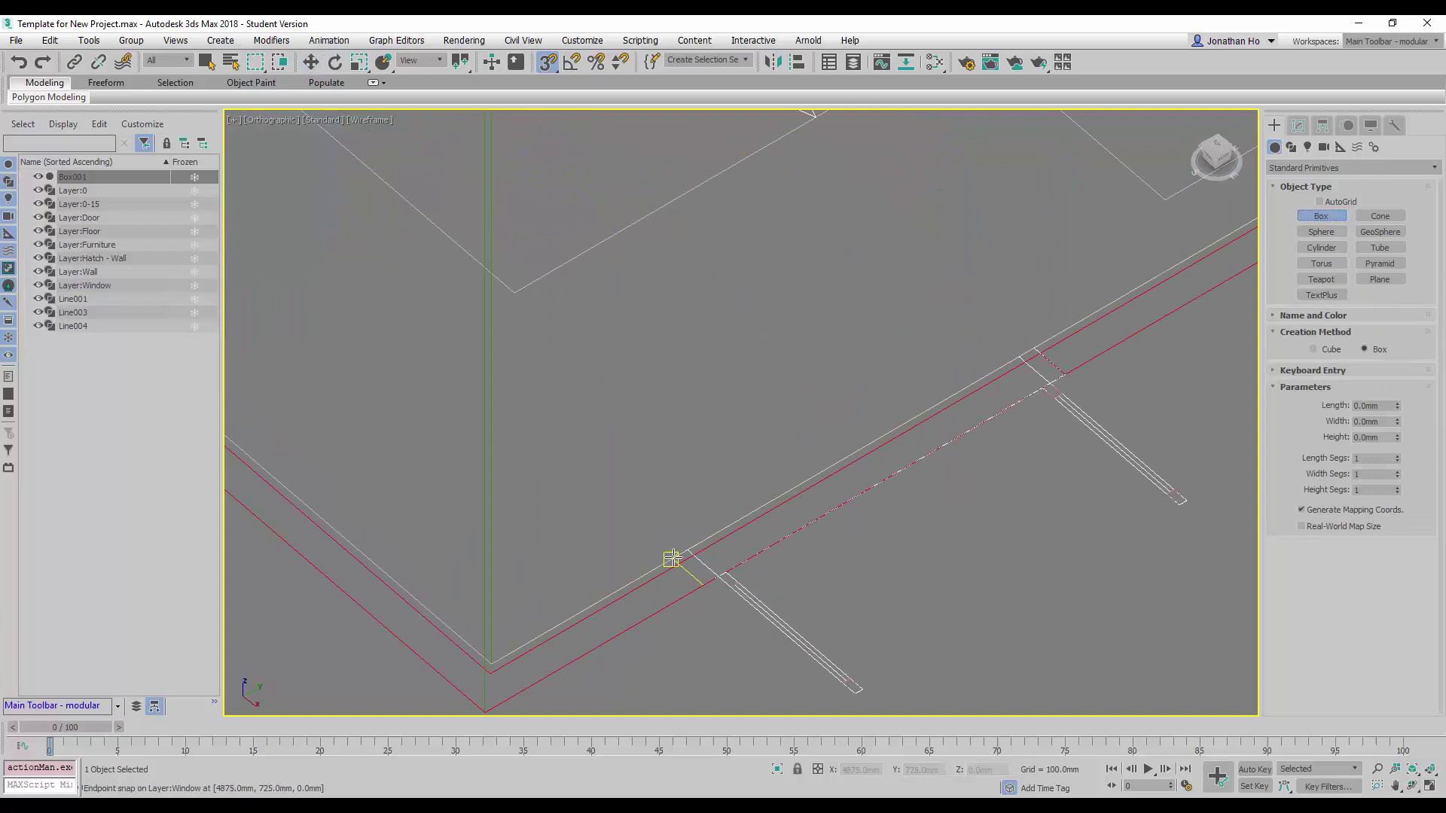
pyautogui.click(672, 559)
pyautogui.moveTo(673, 559); pyautogui.dragTo(1063, 374)
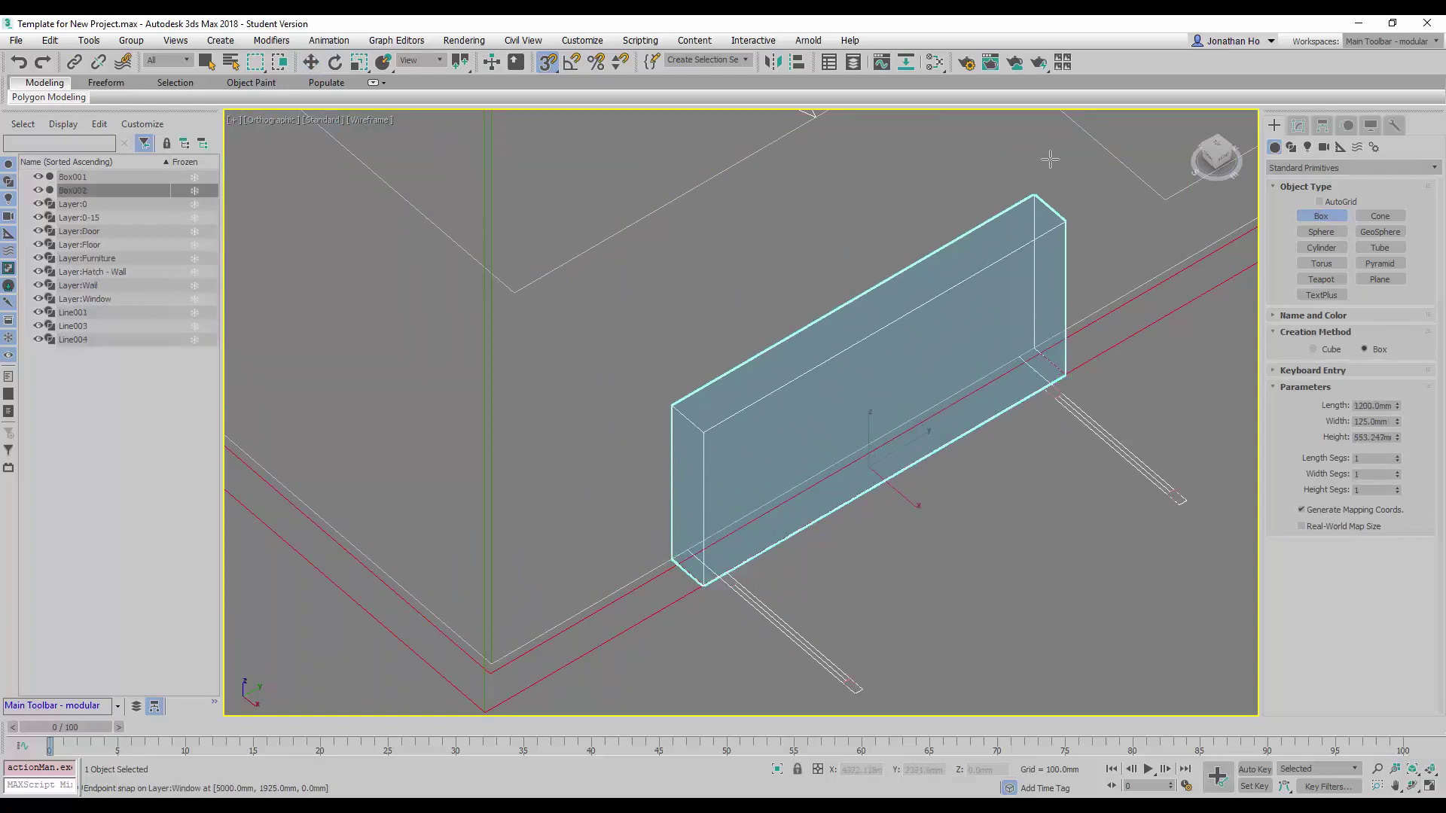
pyautogui.click(1017, 136)
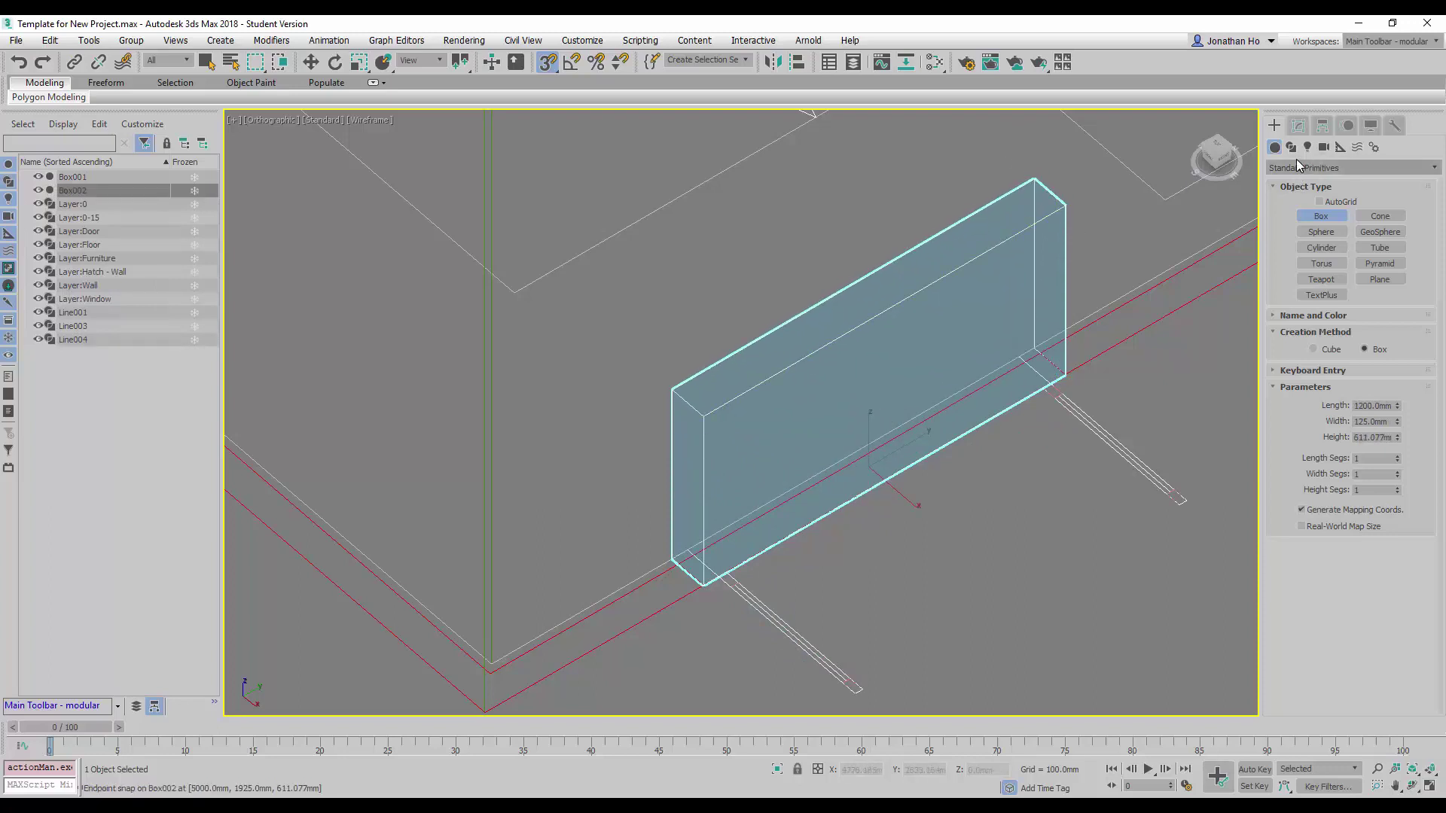
# Set Box002's Height parameter to 1000 mm, then orbit to a side-on view
pyautogui.click(1298, 126)
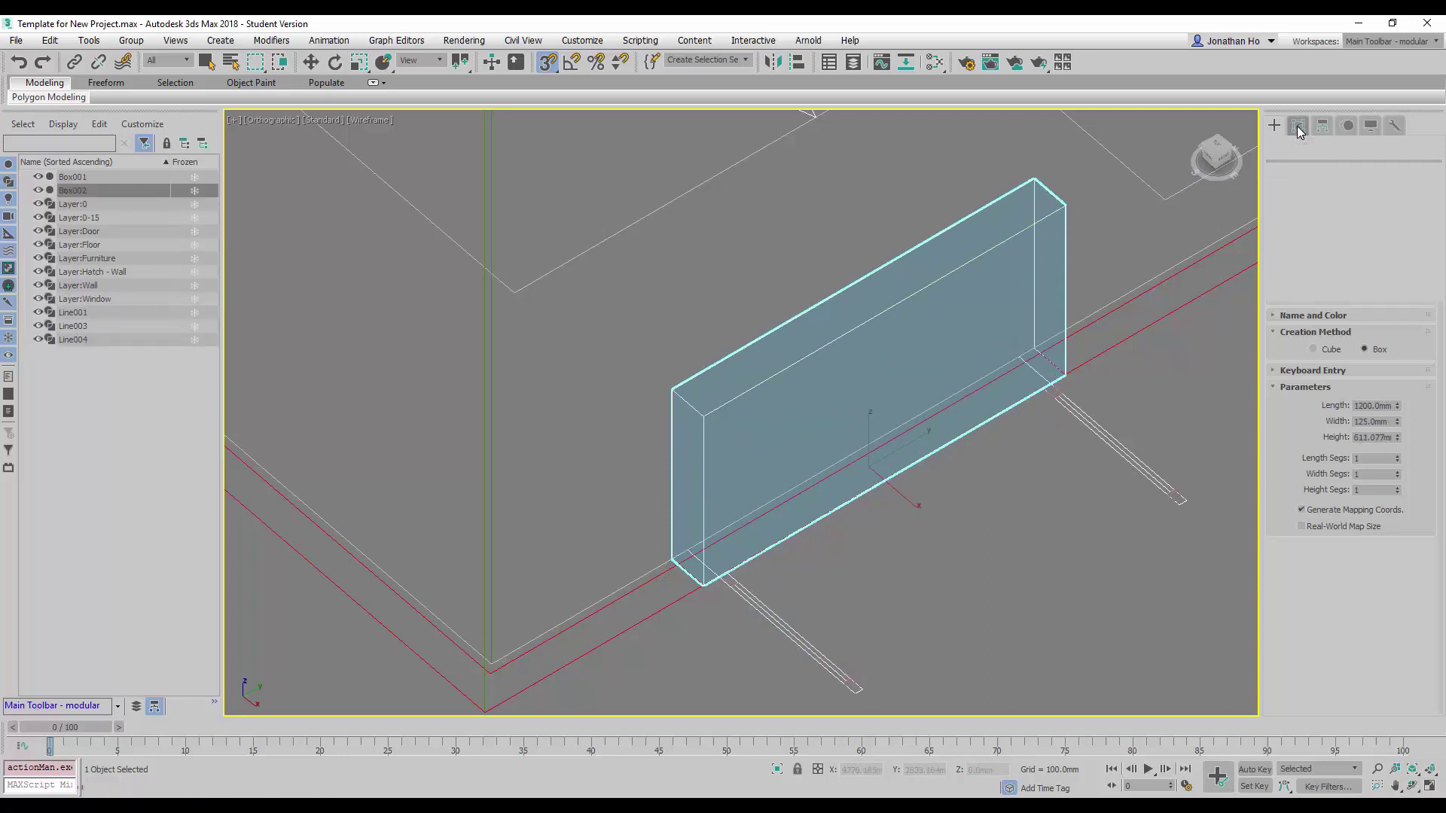
pyautogui.doubleClick(1373, 373)
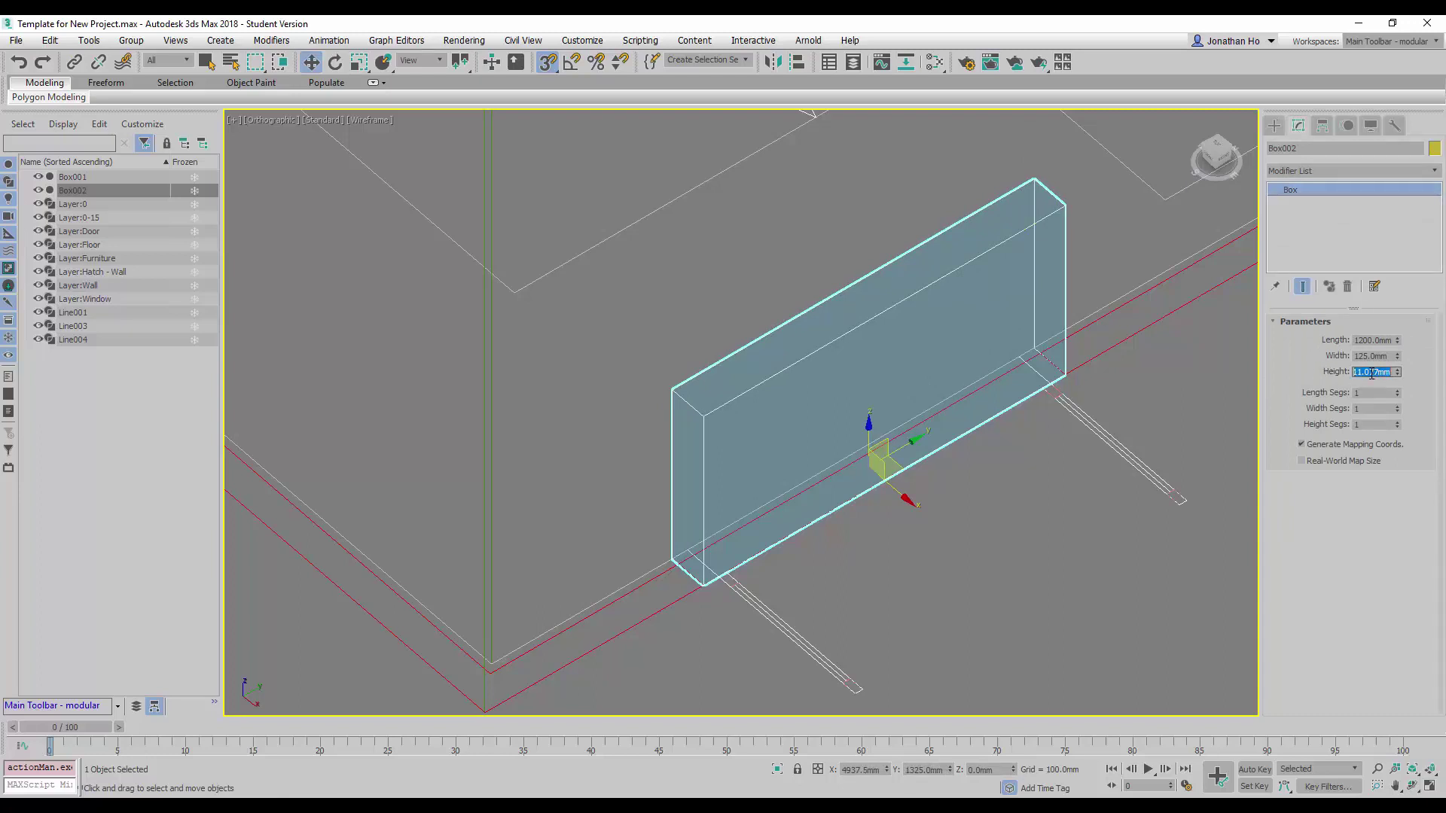
pyautogui.write('1000')
pyautogui.press('Return')
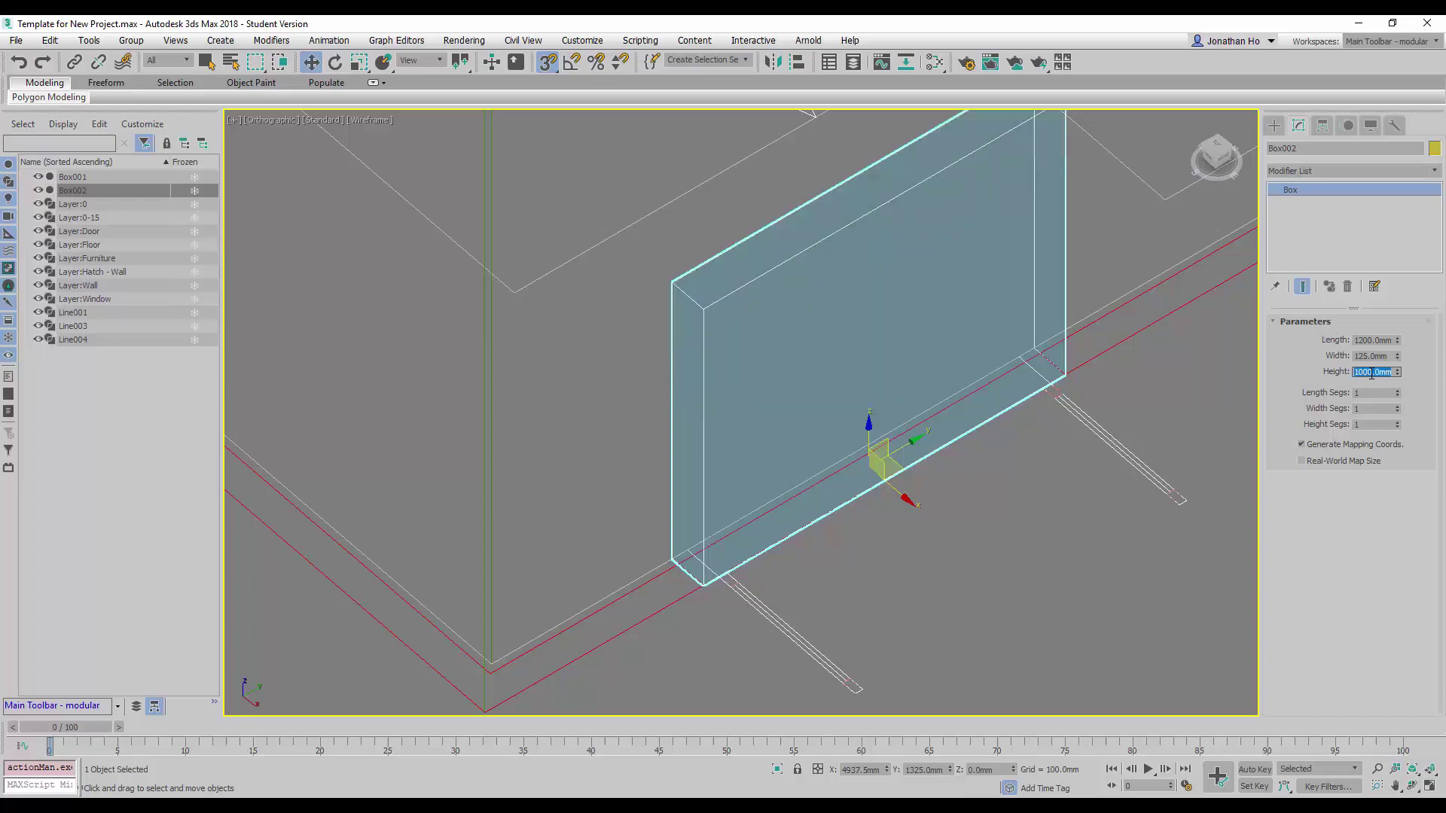
pyautogui.scroll(-5, 942, 380)
pyautogui.scroll(1, 874, 527)
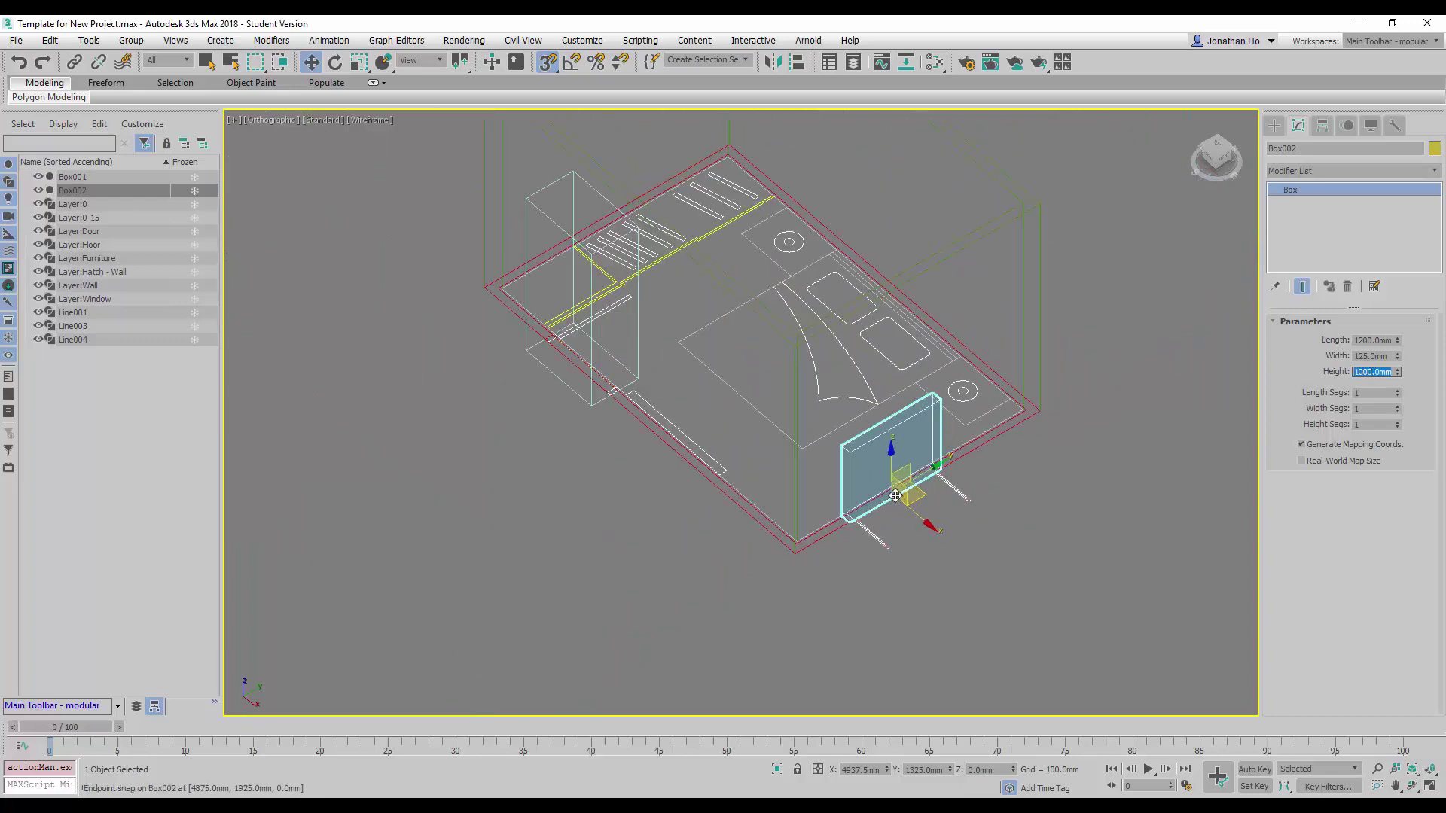
pyautogui.keyDown('alt'); pyautogui.moveTo(870, 542); pyautogui.dragTo(879, 477, button='middle'); pyautogui.keyUp('alt')
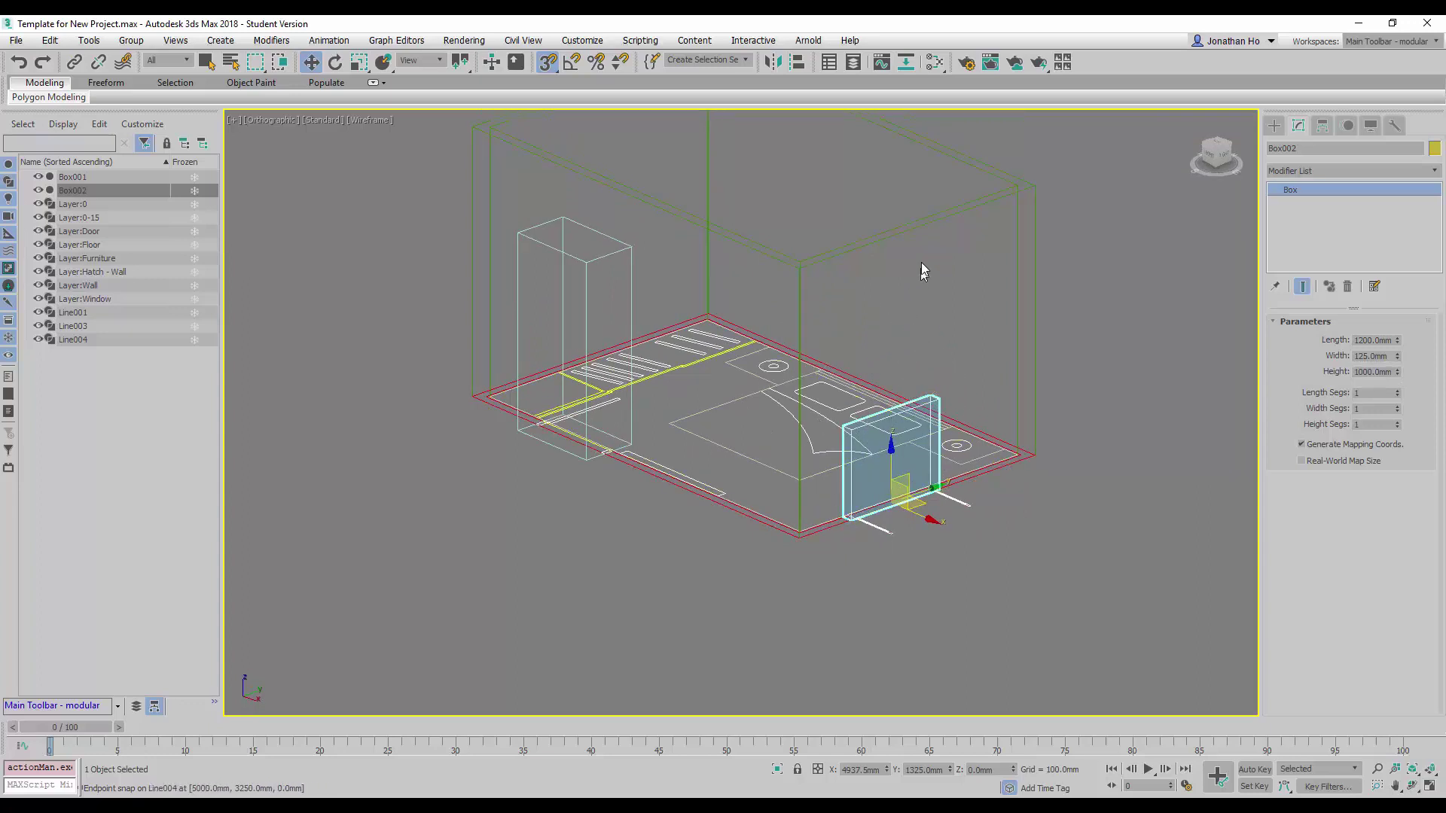
# Lift Box002 by a 1000 mm Z offset in Move Transform Type-In
pyautogui.rightClick(310, 63)
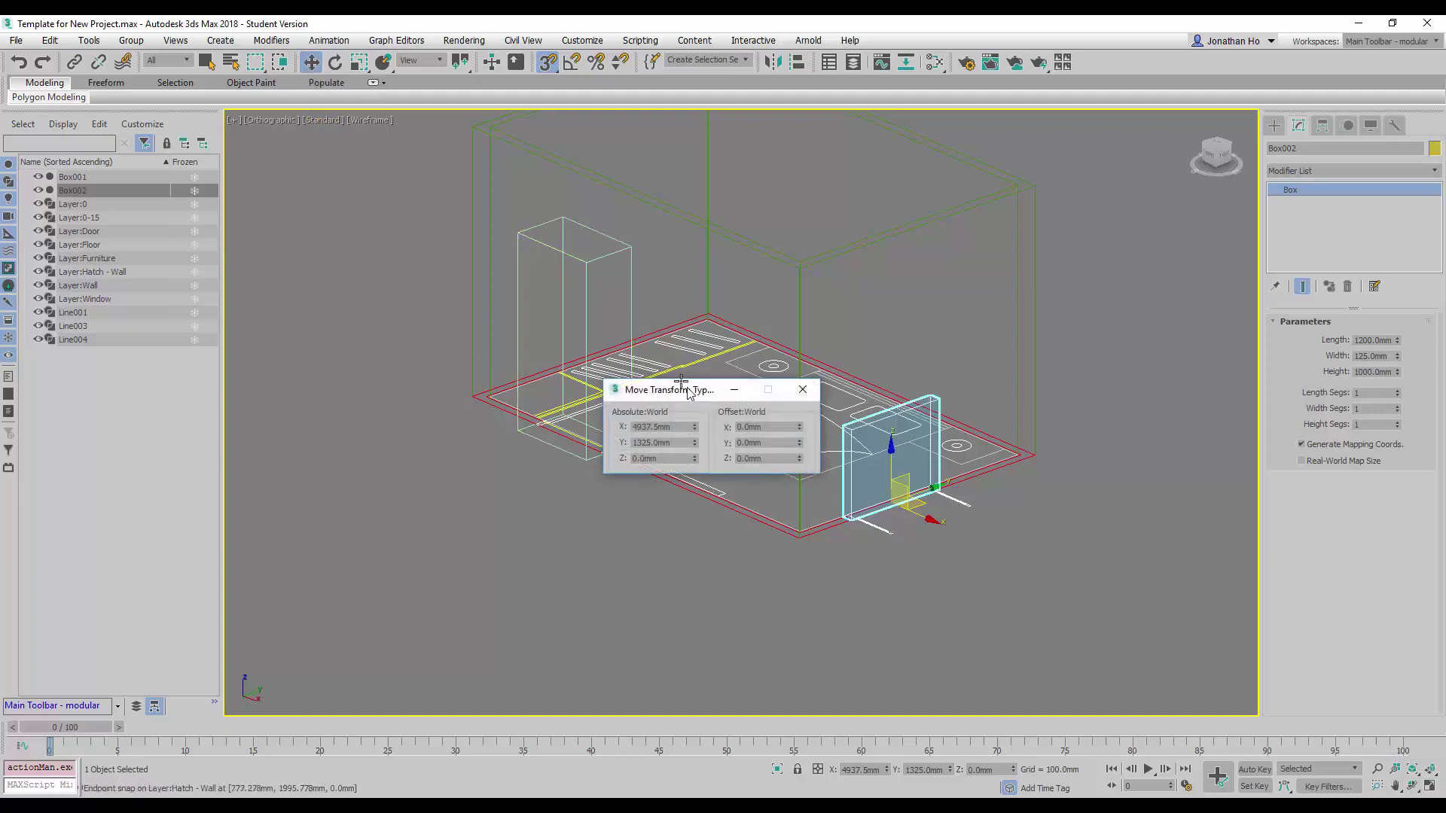
pyautogui.moveTo(698, 395); pyautogui.dragTo(599, 556)
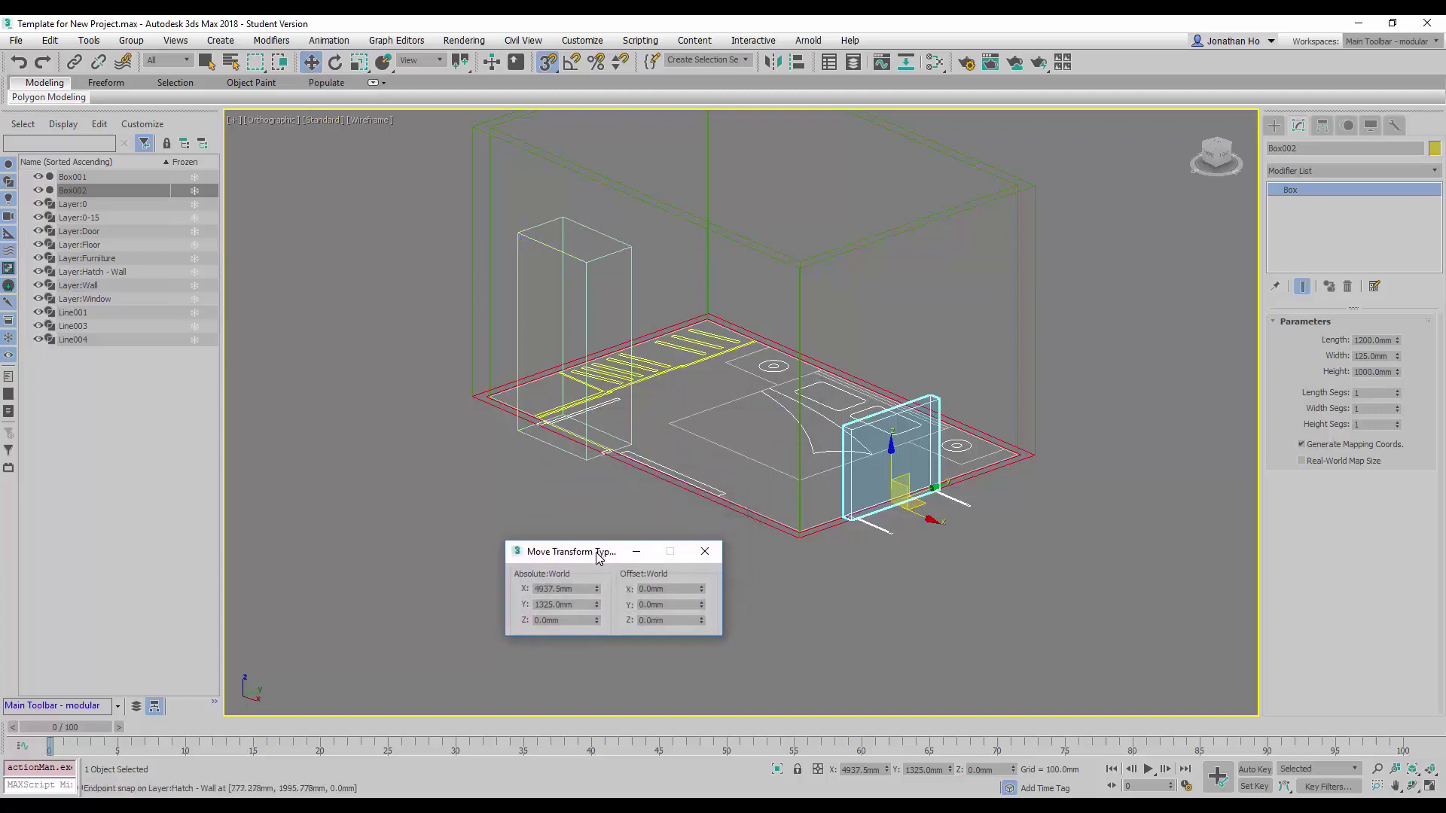
pyautogui.click(677, 620)
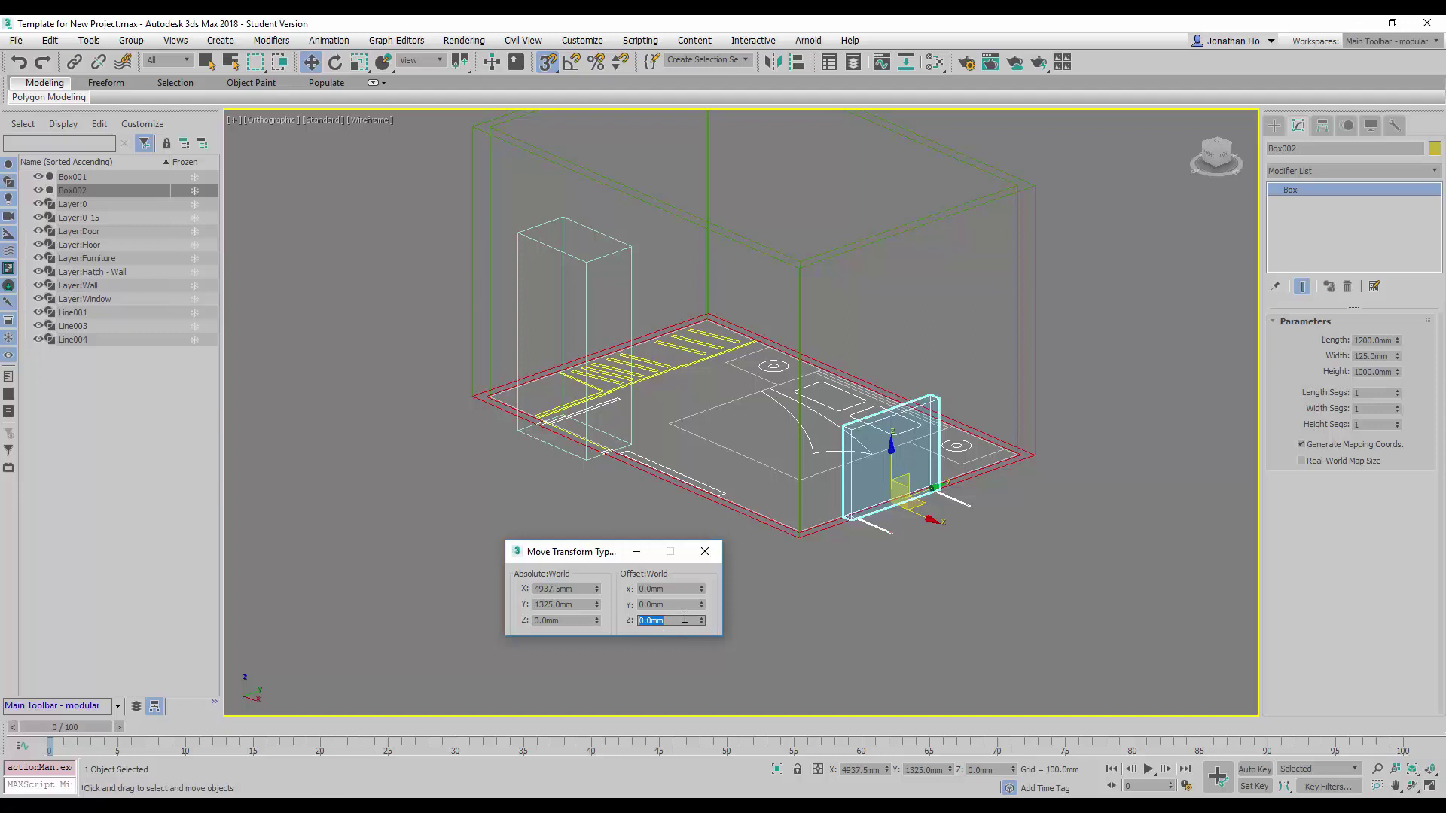
pyautogui.moveTo(684, 616); pyautogui.dragTo(647, 620)
pyautogui.press('Return')
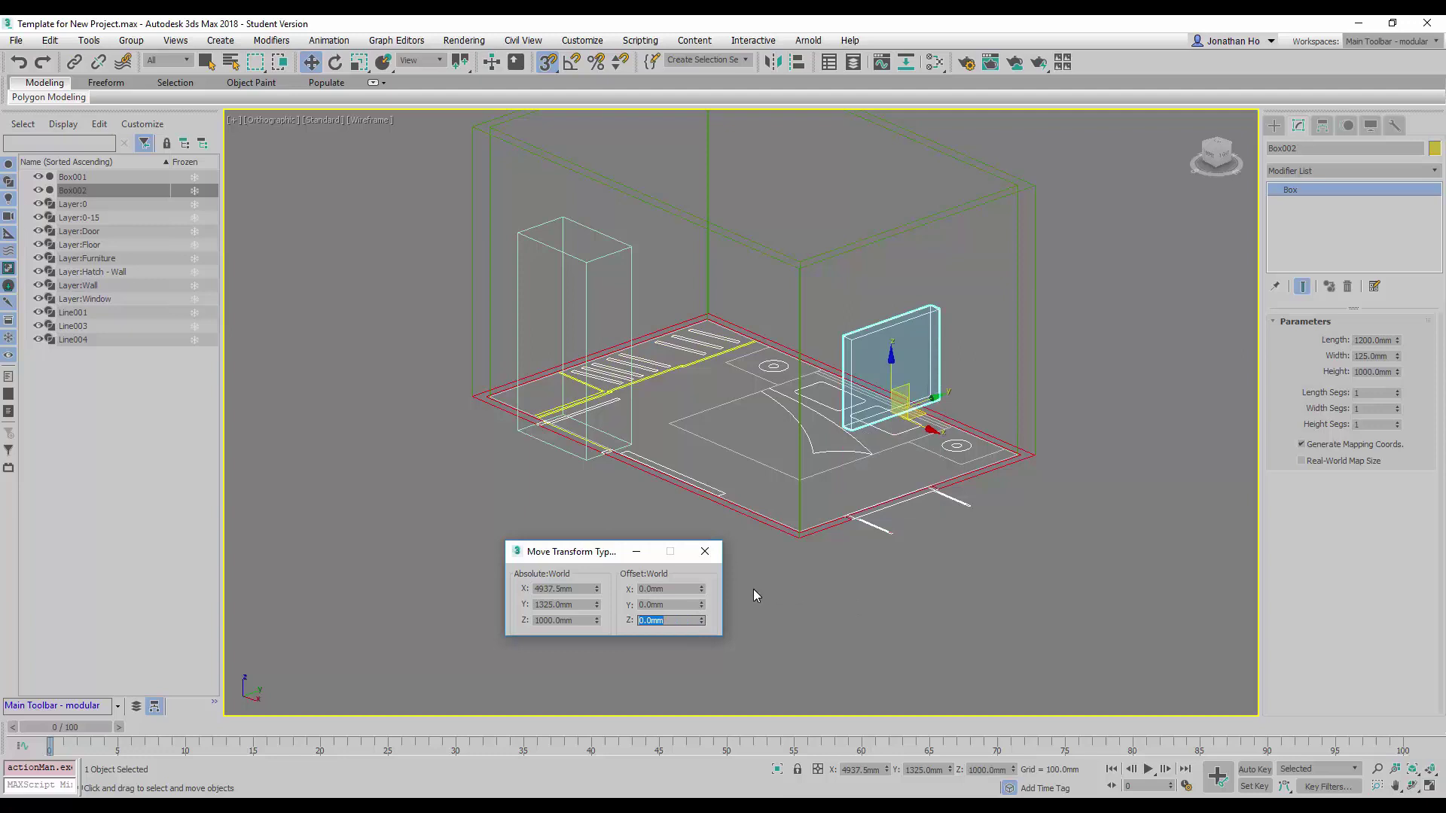
# Adjust Box002's Width to about 696 mm so it passes through the wall
pyautogui.click(705, 552)
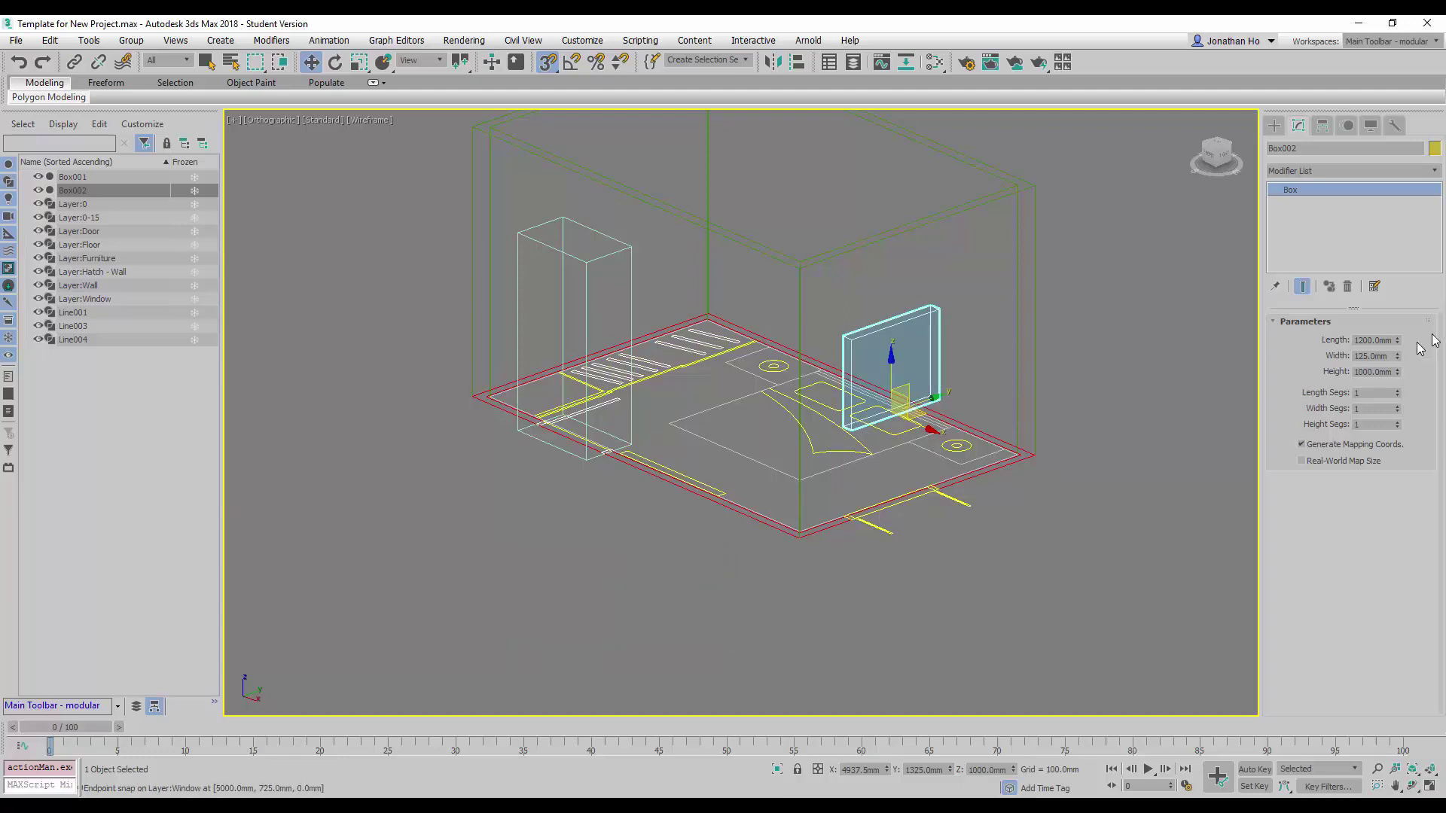
pyautogui.click(1369, 357)
pyautogui.keyDown('alt'); pyautogui.moveTo(1065, 478); pyautogui.dragTo(1136, 508, button='middle'); pyautogui.keyUp('alt')
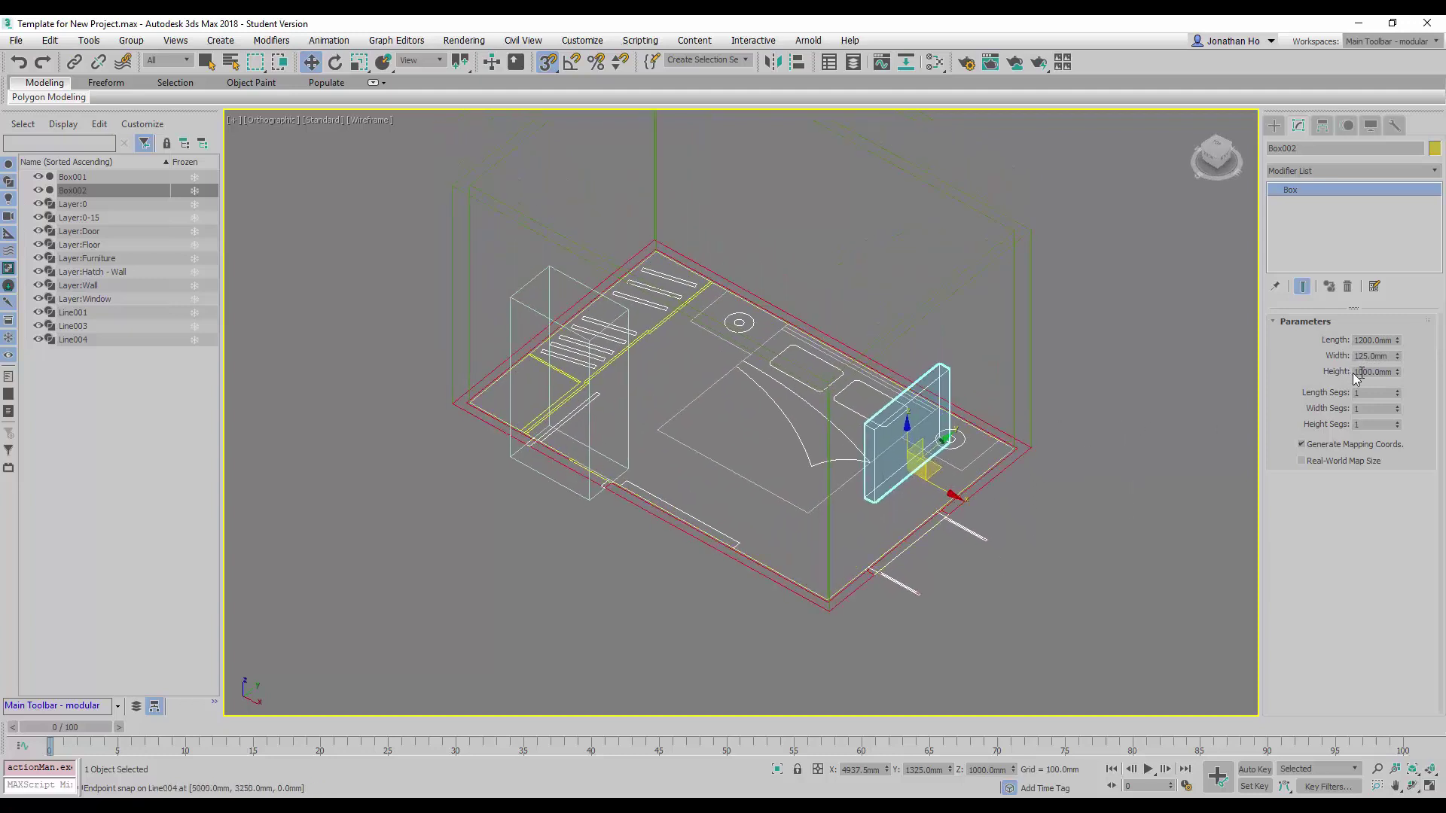
pyautogui.click(1379, 356)
pyautogui.moveTo(1399, 362); pyautogui.dragTo(1390, 783)
pyautogui.keyDown('alt'); pyautogui.moveTo(1048, 624); pyautogui.dragTo(1065, 522, button='middle'); pyautogui.keyUp('alt')
# Switch the viewport back to shaded display and tilt the view slightly
pyautogui.scroll(-2, 1108, 519)
pyautogui.scroll(2, 1108, 519)
pyautogui.press('F3')
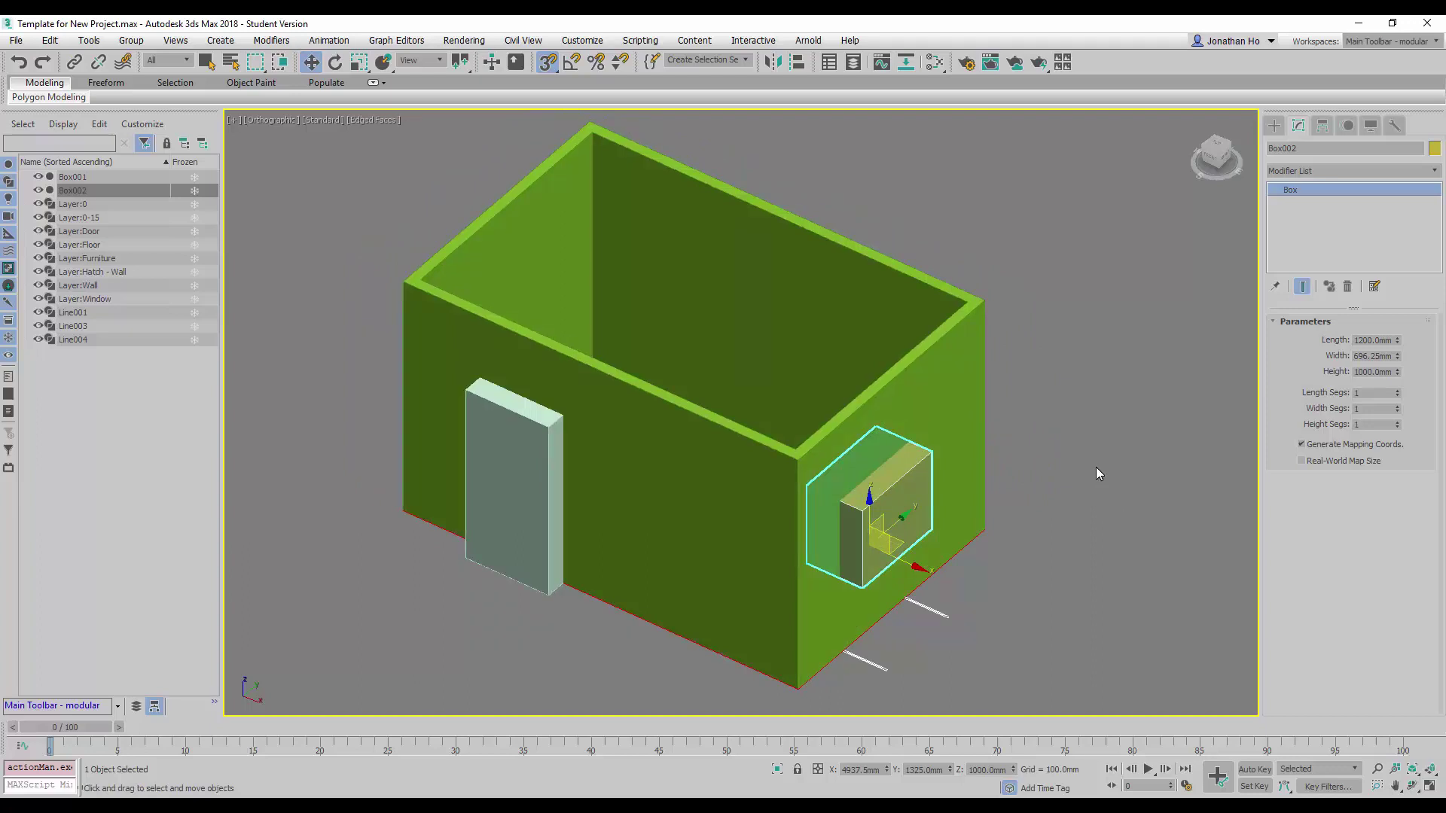
pyautogui.keyDown('alt'); pyautogui.moveTo(1090, 488); pyautogui.dragTo(1072, 520, button='middle'); pyautogui.keyUp('alt')
# Select the green walls (Line004) and start a ProBoolean compound object in Subtraction mode
pyautogui.click(1074, 504)
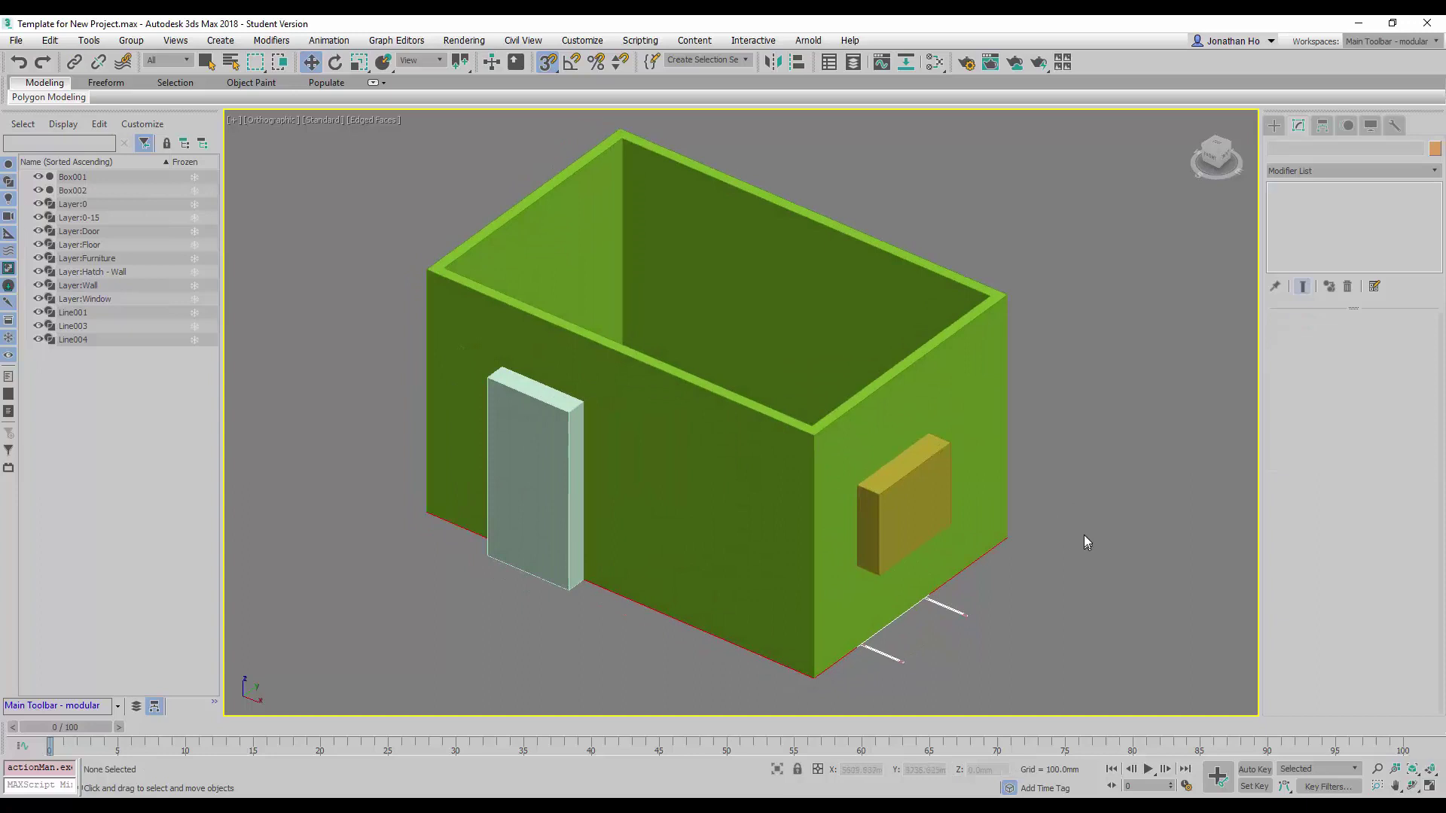
pyautogui.click(996, 315)
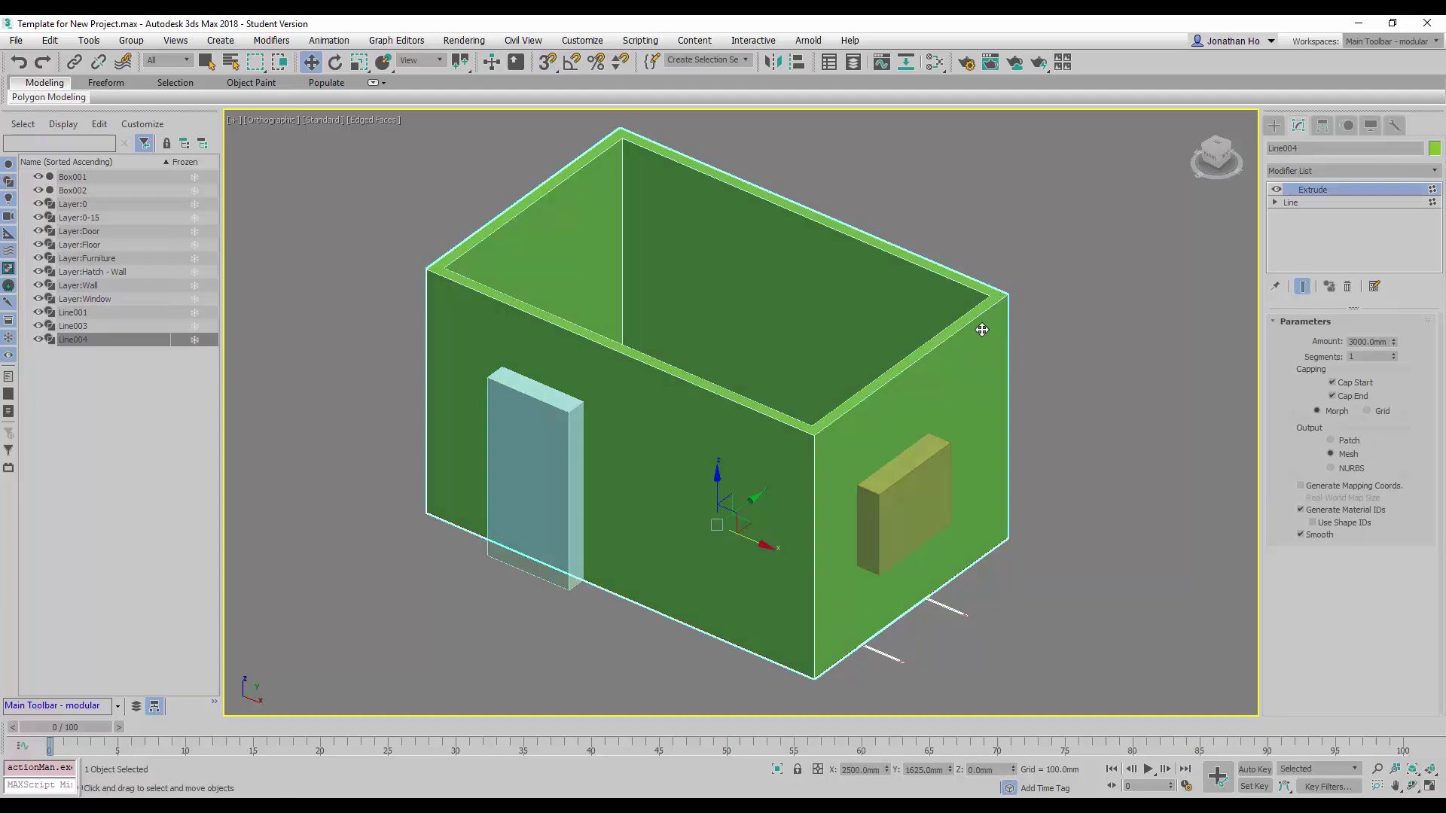
pyautogui.click(1273, 127)
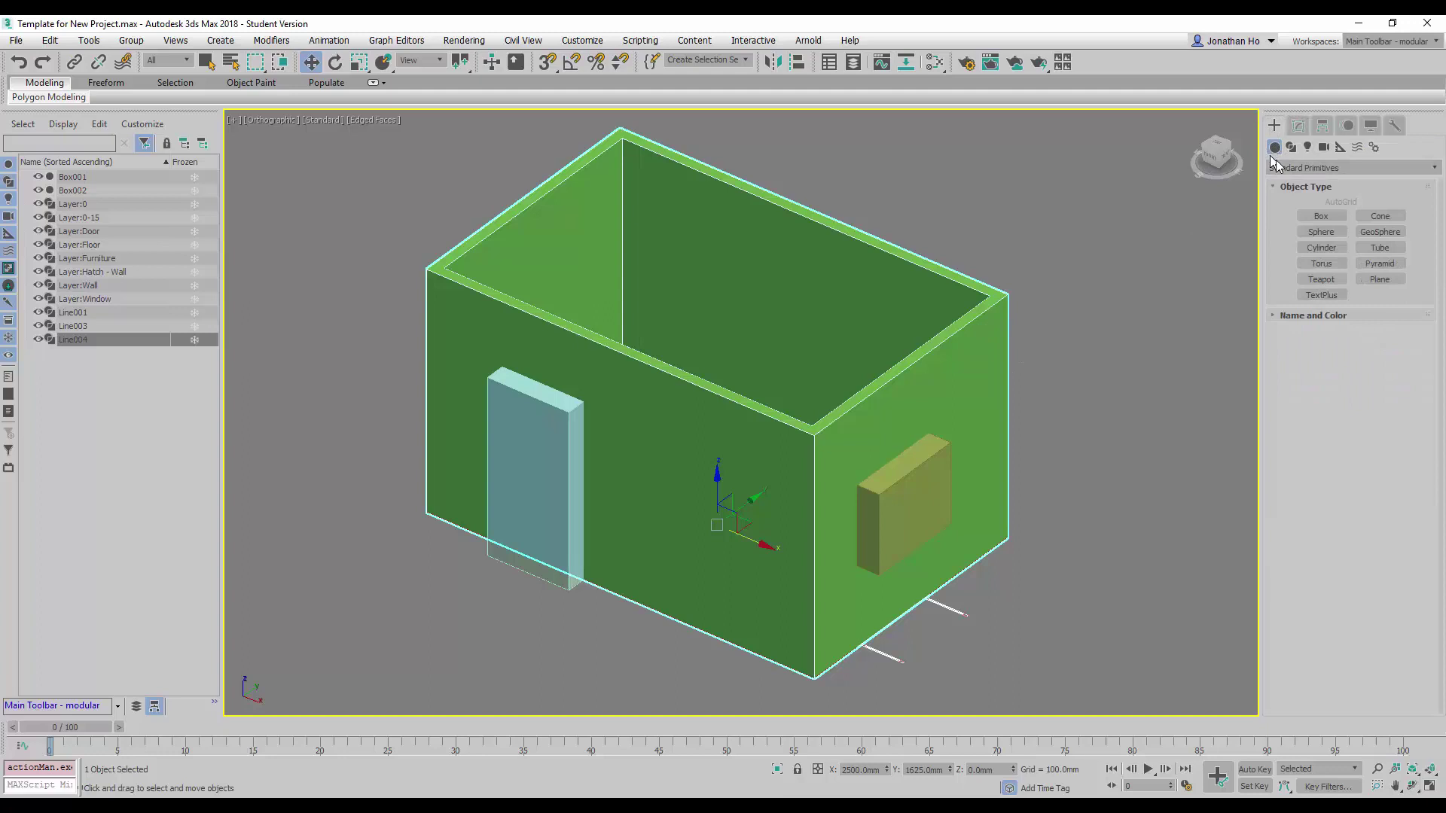
pyautogui.click(1361, 168)
pyautogui.click(1342, 211)
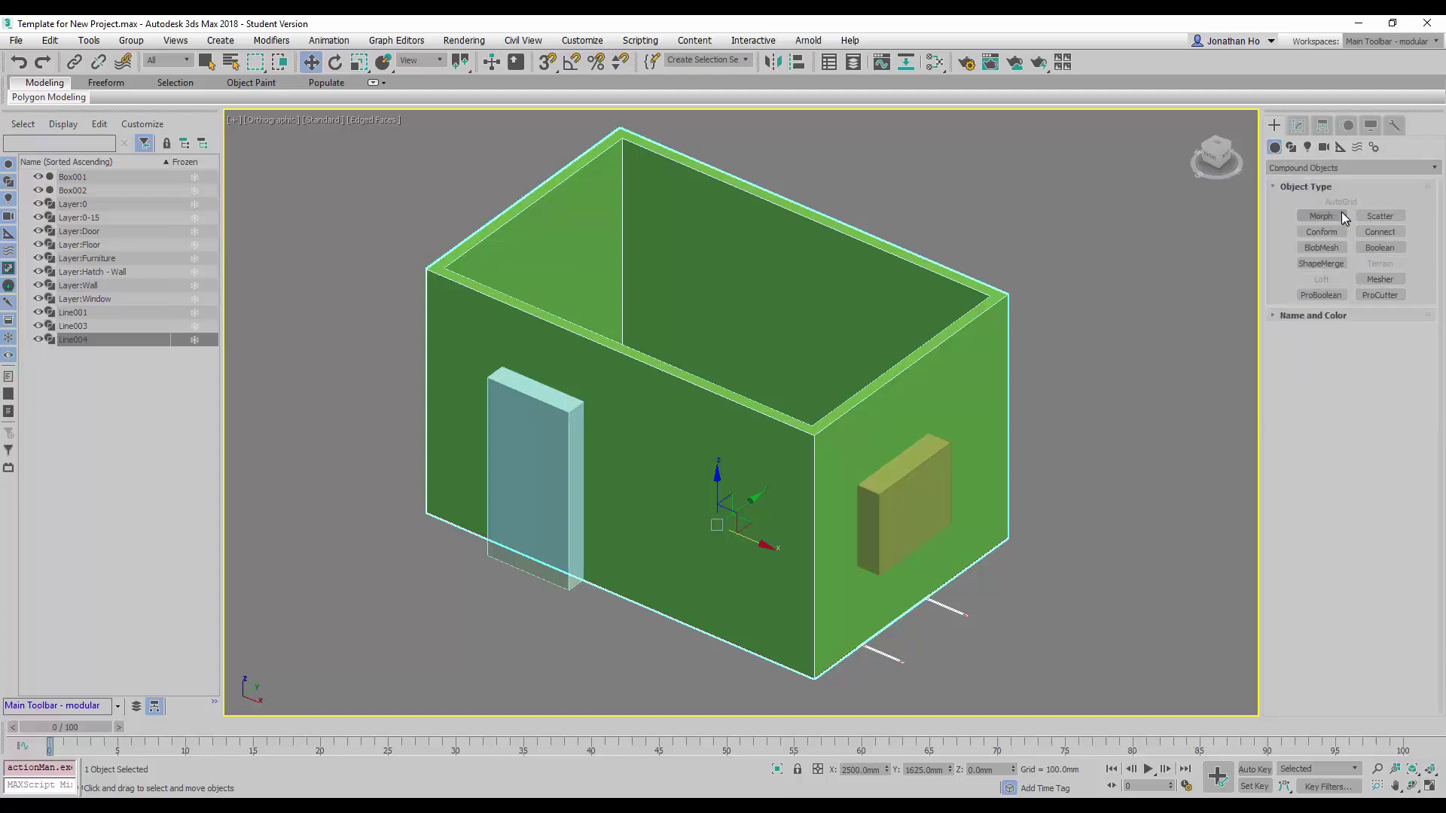
pyautogui.click(1312, 295)
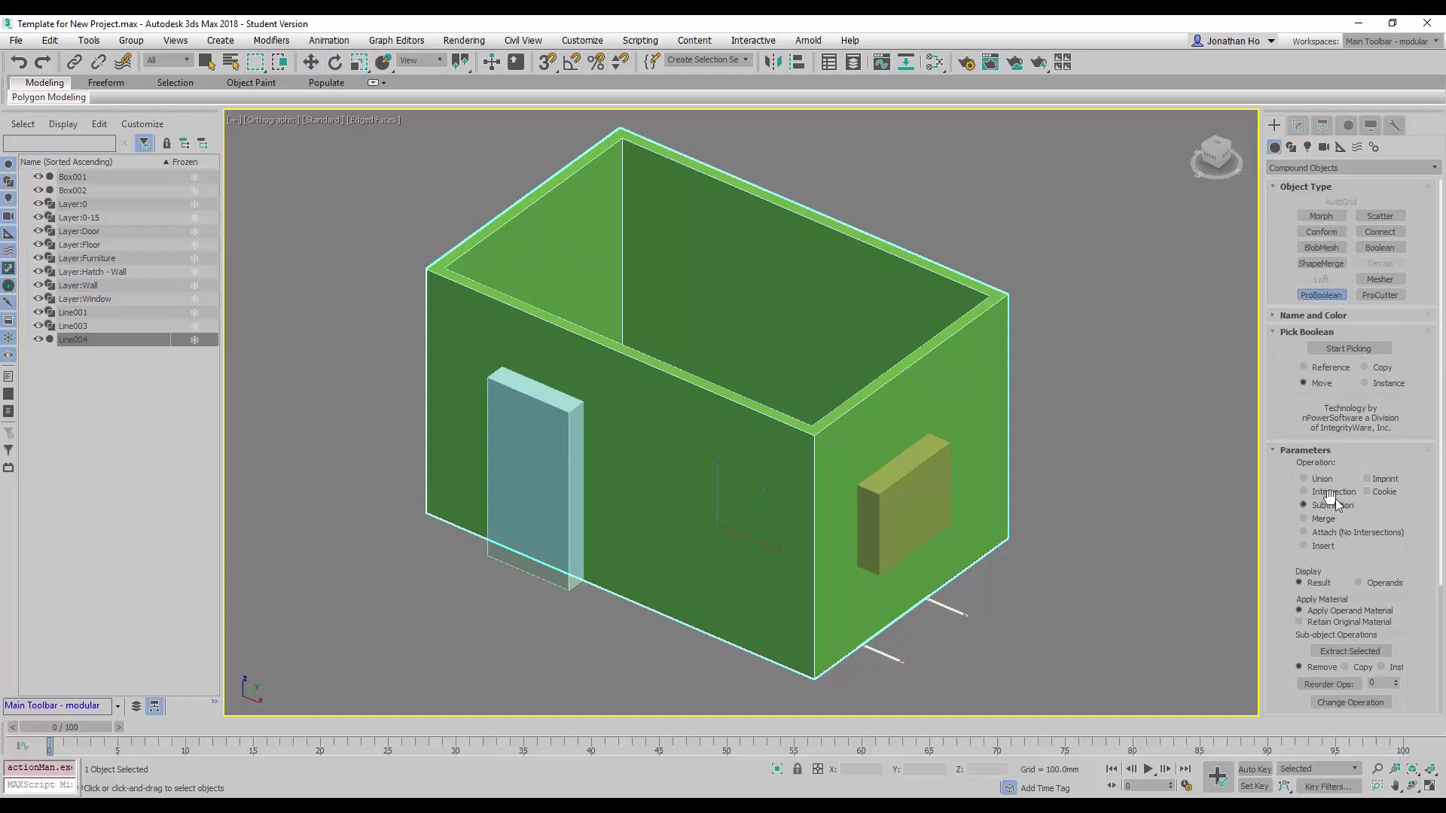
# Pick the door box and window box as ProBoolean operands to cut both openings through the walls
pyautogui.click(1342, 349)
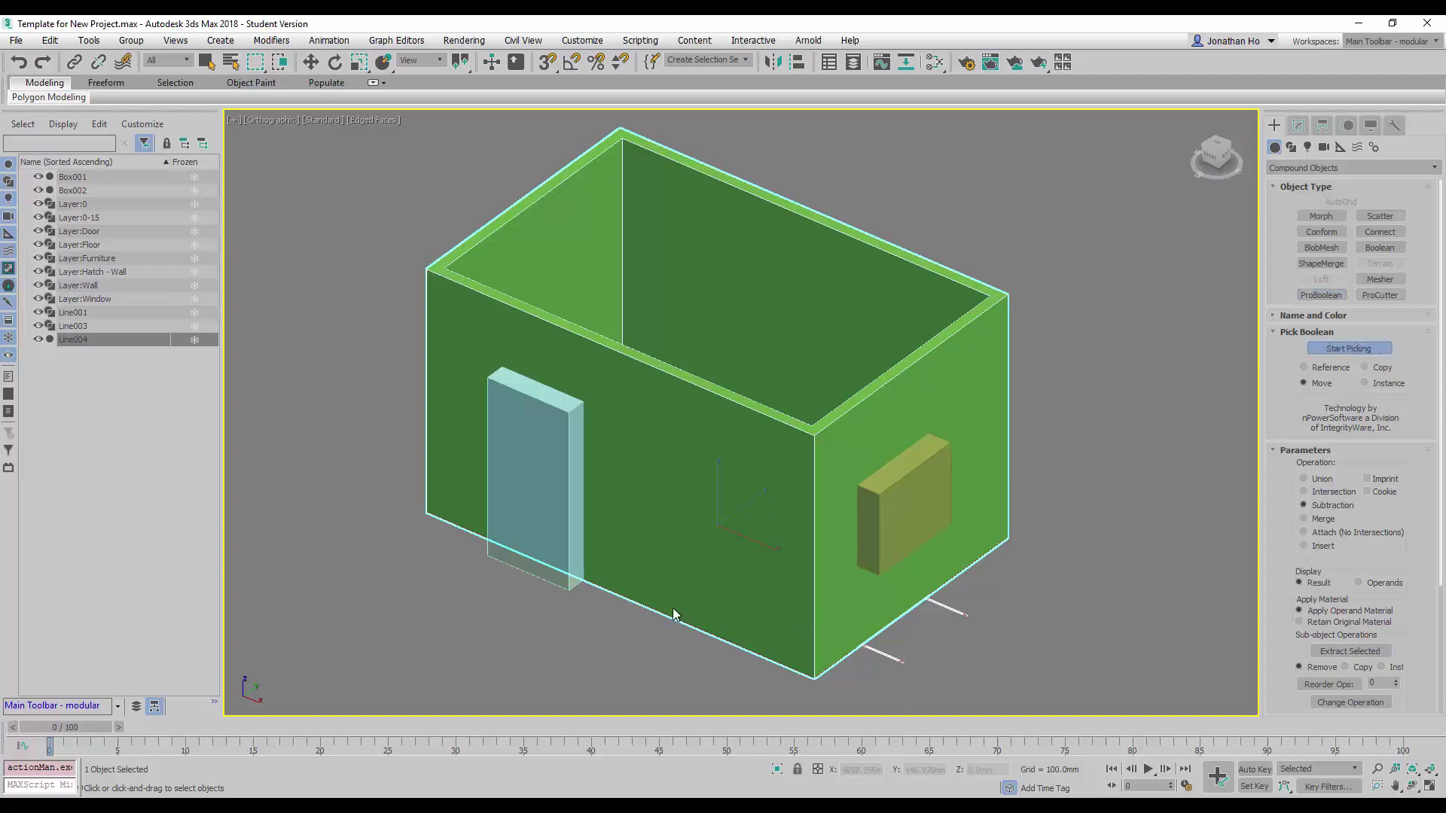
pyautogui.click(513, 563)
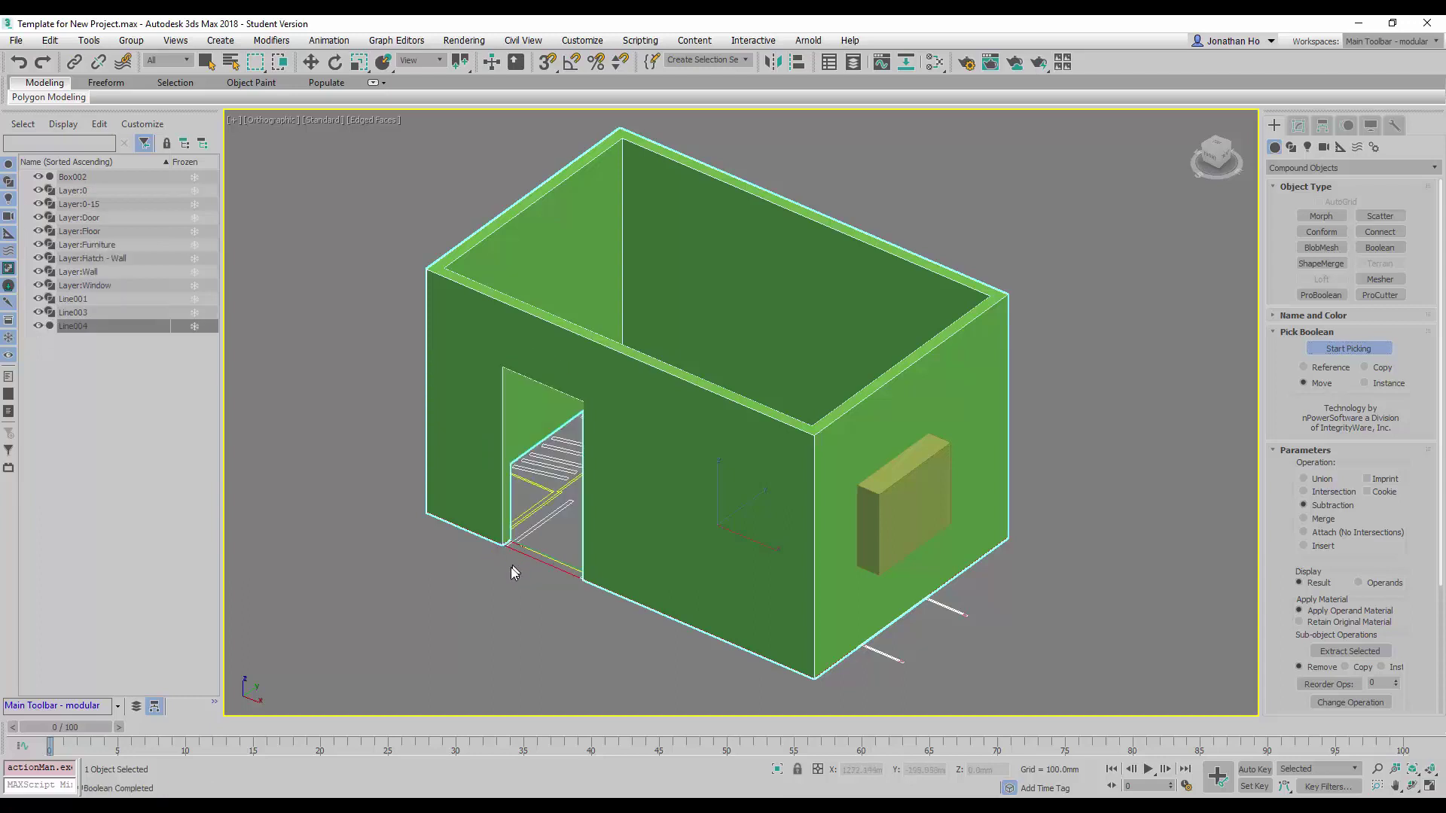
pyautogui.click(920, 516)
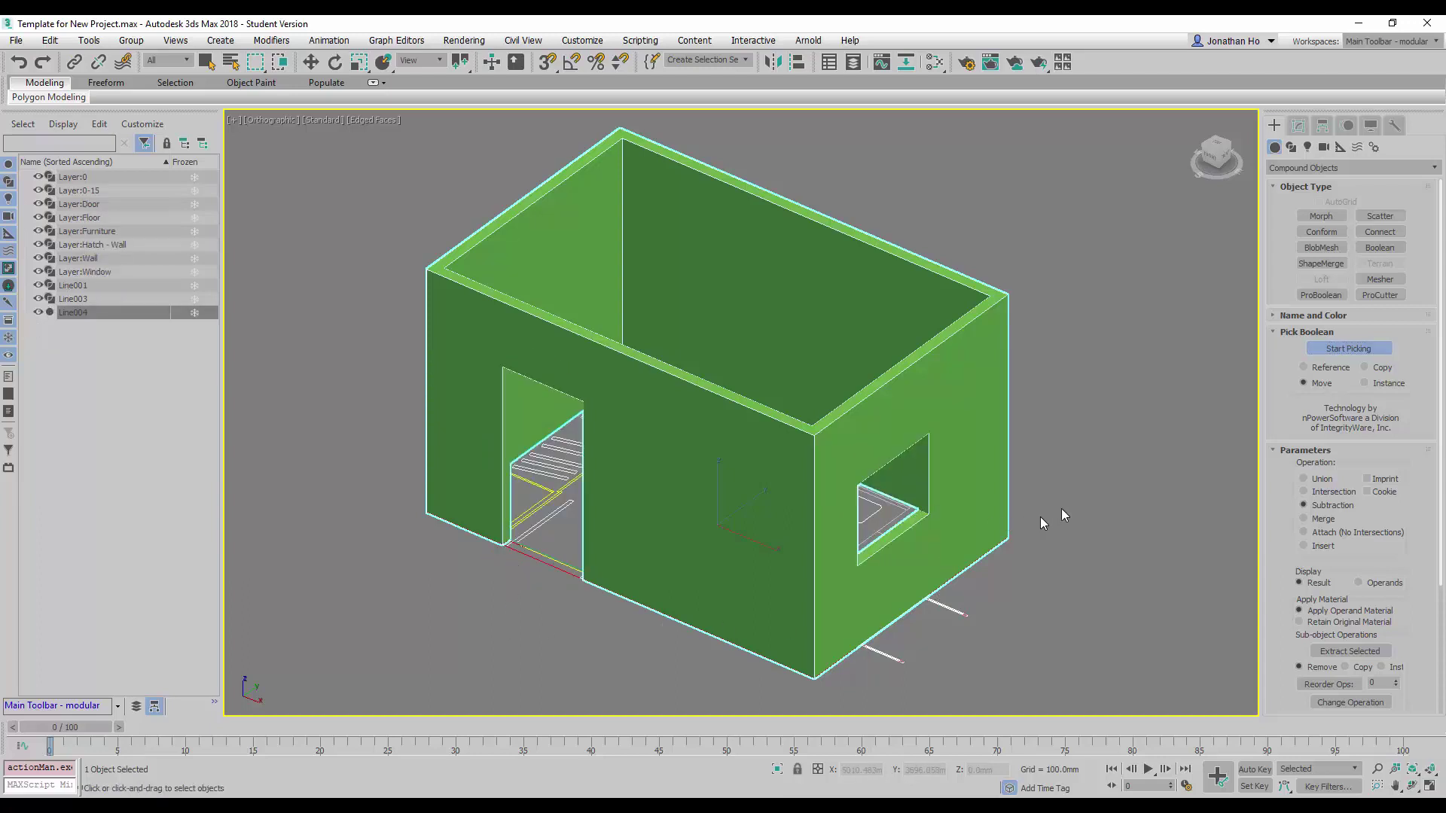
pyautogui.moveTo(589, 536)
pyautogui.keyDown('alt'); pyautogui.mouseDown(button='middle')
pyautogui.moveTo(582, 575)
pyautogui.moveTo(605, 544)
pyautogui.moveTo(592, 563)
pyautogui.moveTo(559, 547)
pyautogui.moveTo(744, 577)
pyautogui.moveTo(565, 555)
pyautogui.moveTo(597, 566)
pyautogui.moveTo(640, 544)
pyautogui.moveTo(640, 556)
pyautogui.mouseUp(button='middle'); pyautogui.keyUp('alt')
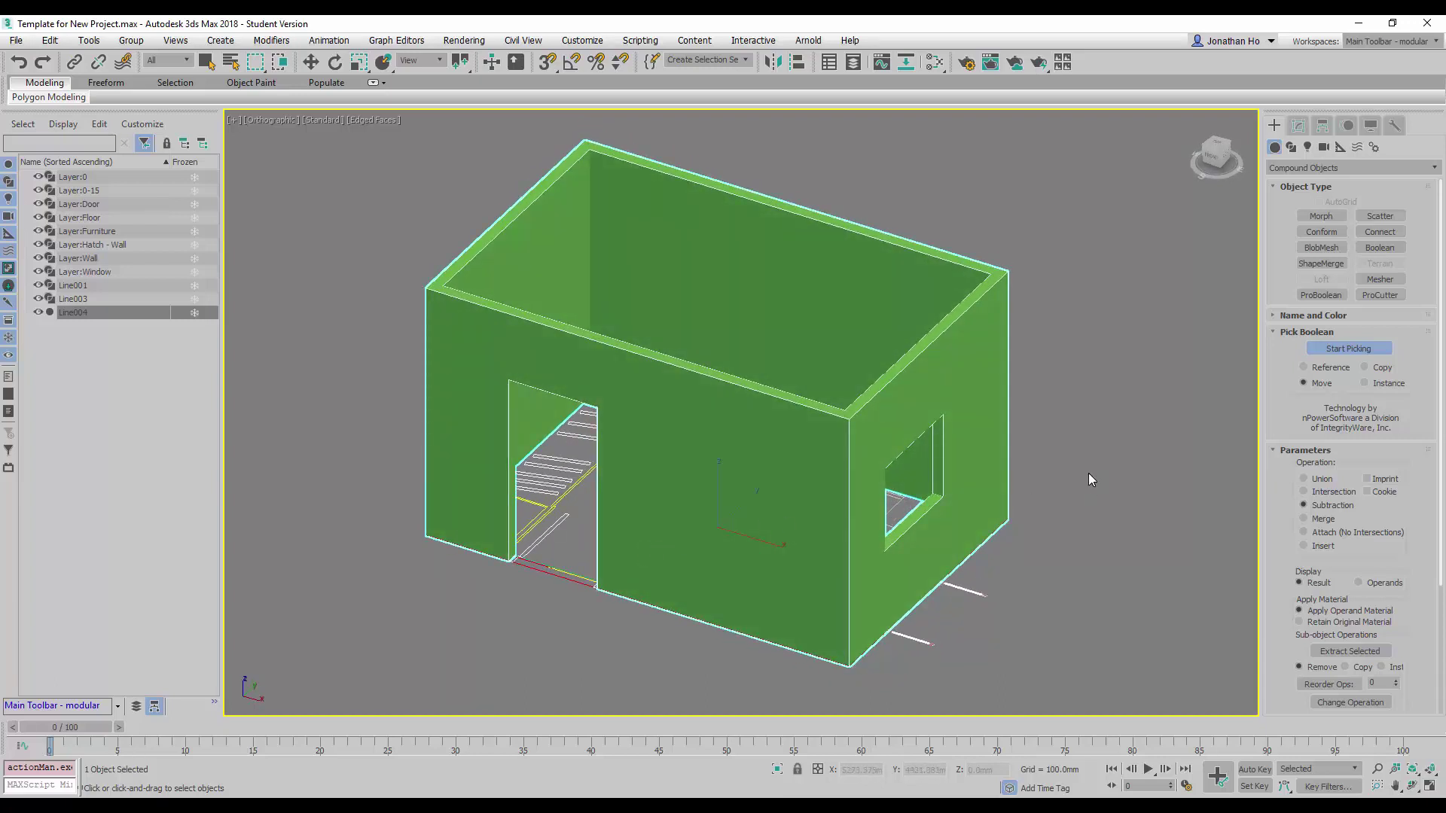
pyautogui.press('w')
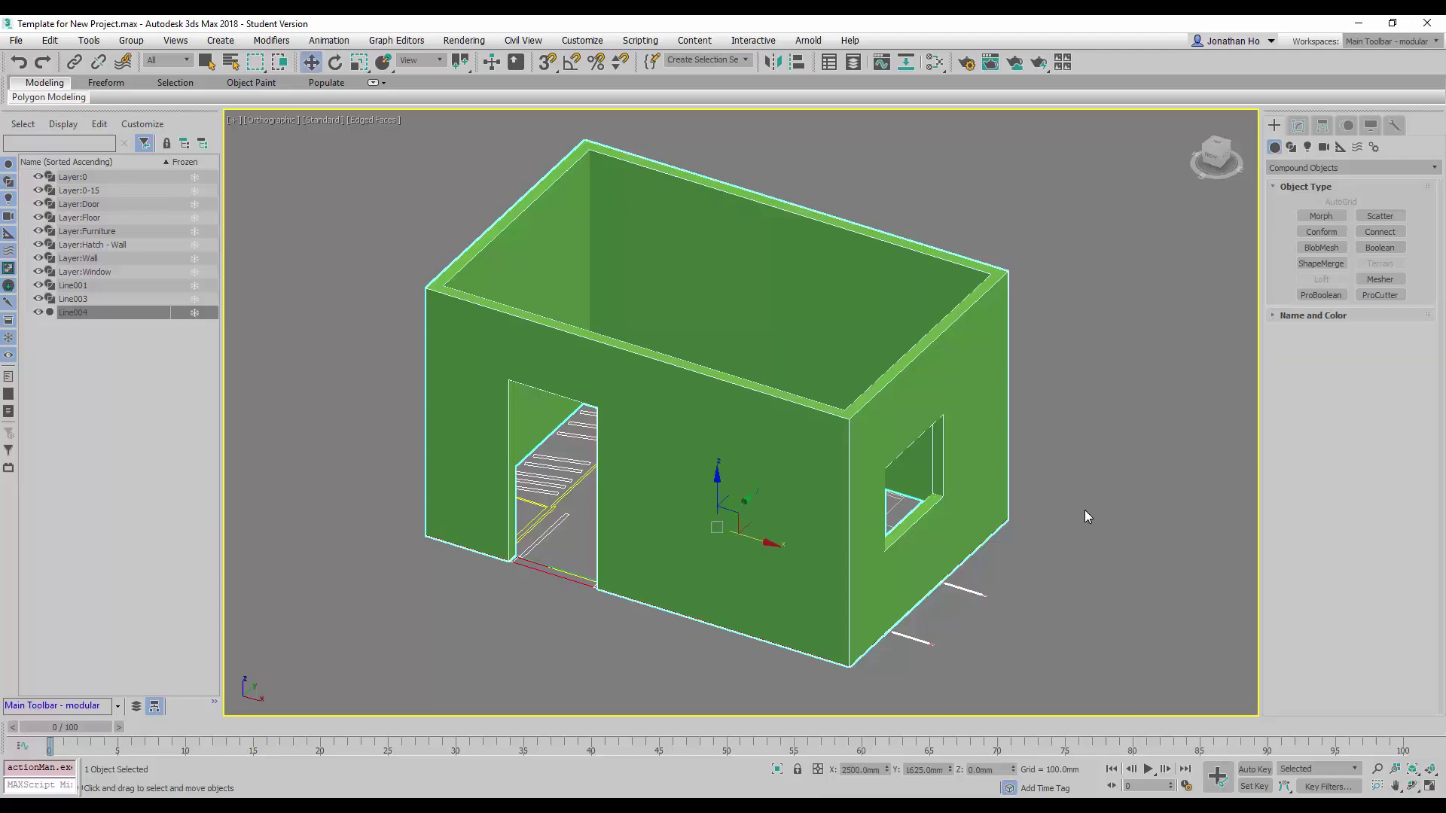